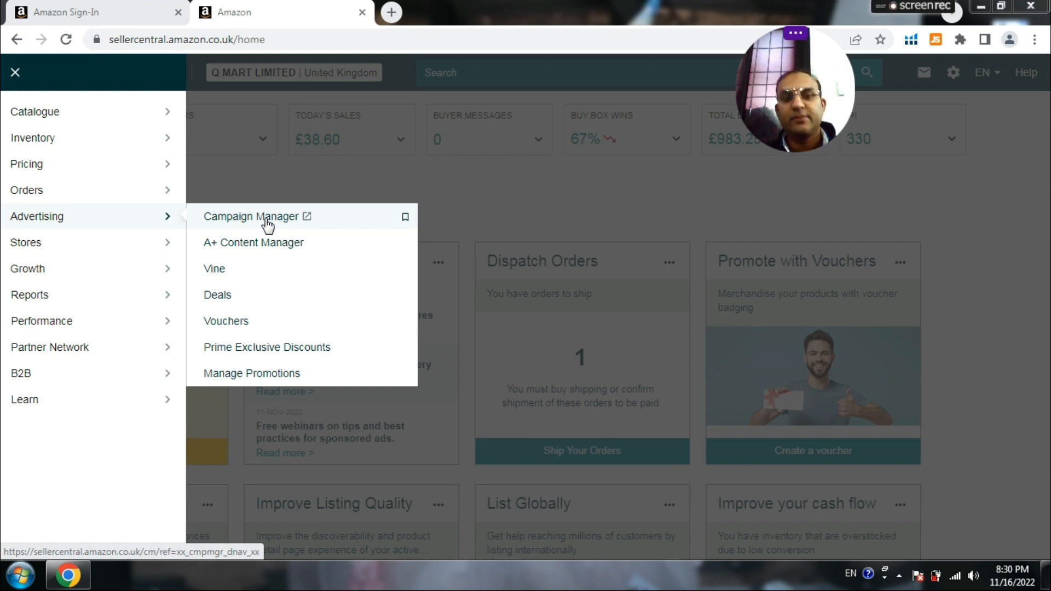
# Open the advertising Campaign Manager and dismiss the notice about organising Sponsored Display campaigns in portfolios
pyautogui.click(267, 218)
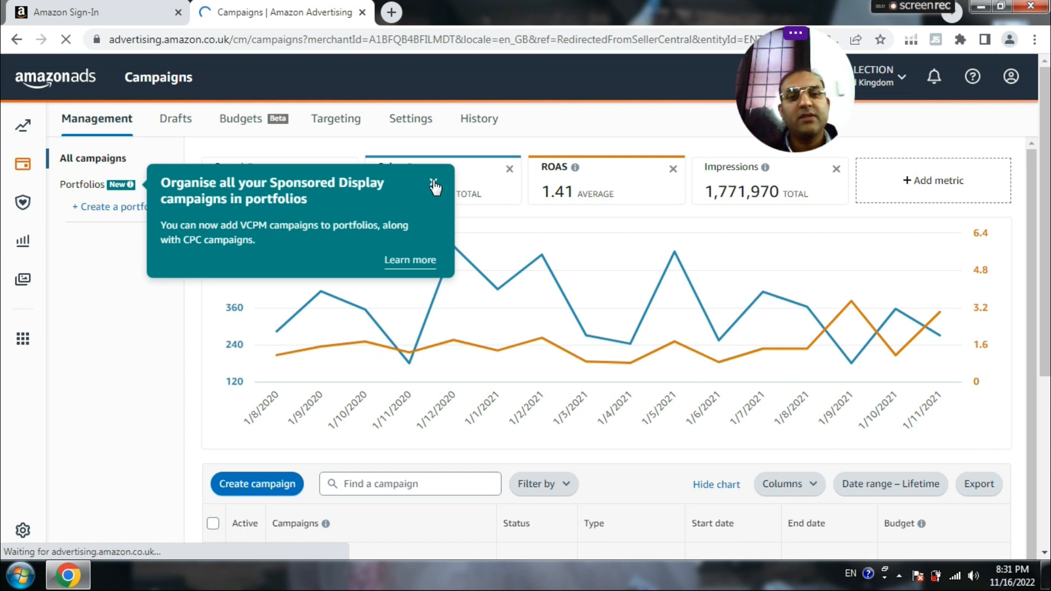
pyautogui.click(433, 184)
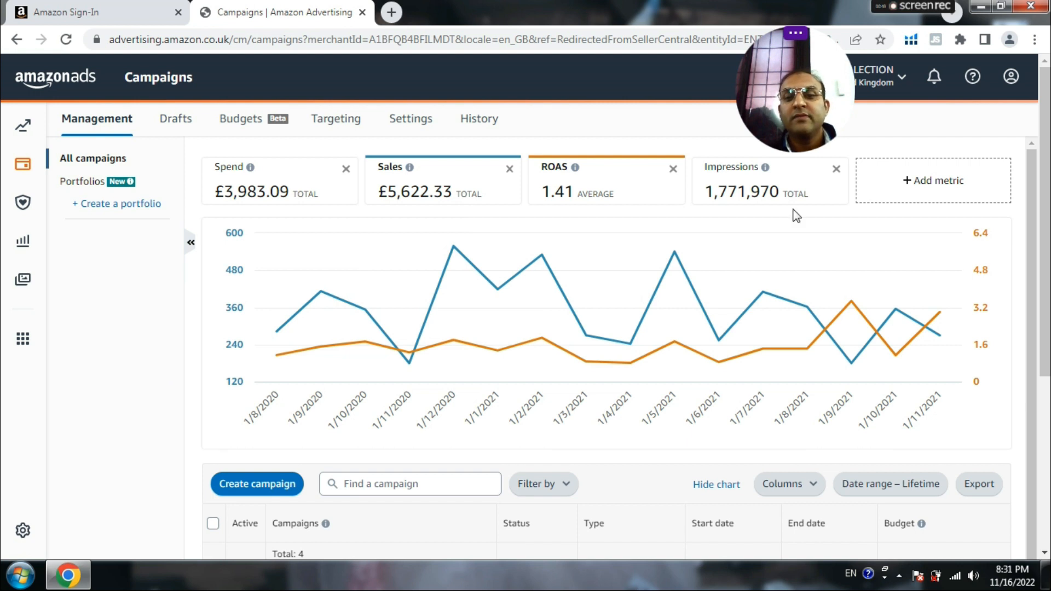
# Examine the ROAS and Impressions metrics and the monthly sales and ROAS points on the performance chart
pyautogui.moveTo(579, 174)
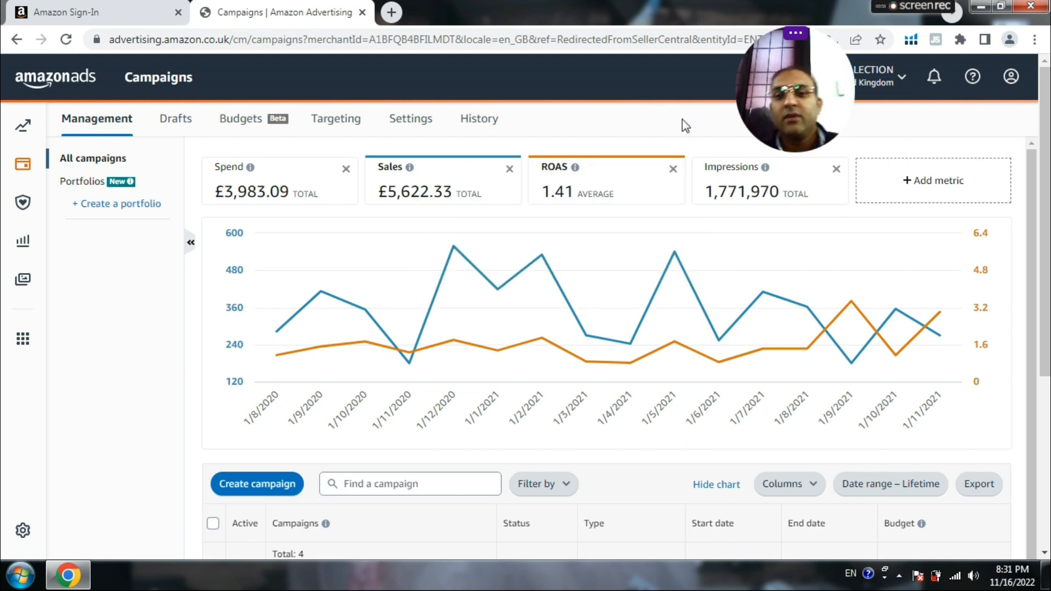
pyautogui.moveTo(766, 171)
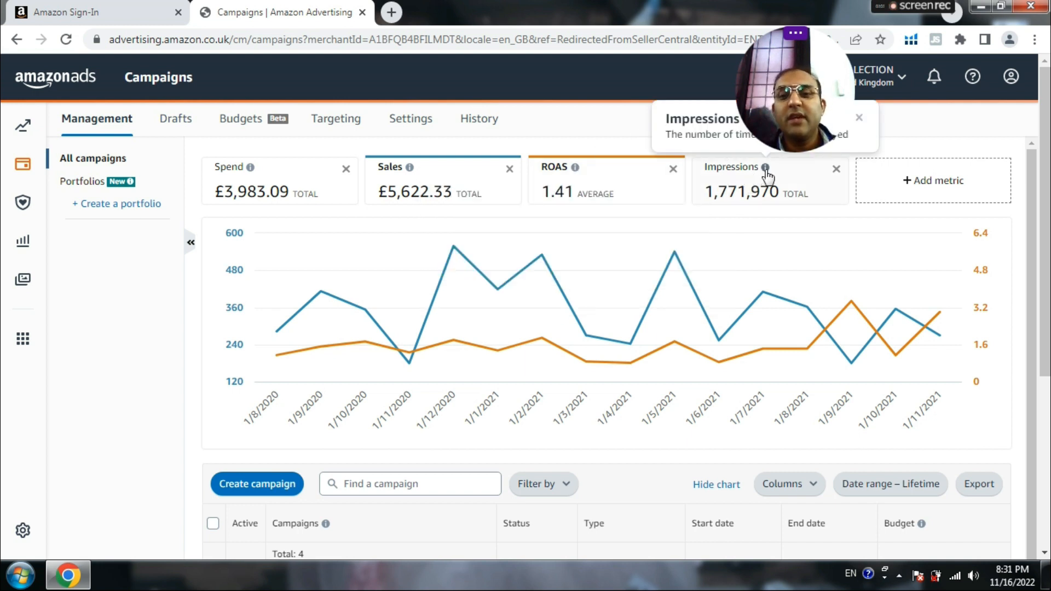
pyautogui.moveTo(787, 71); pyautogui.dragTo(705, 41)
pyautogui.moveTo(768, 169)
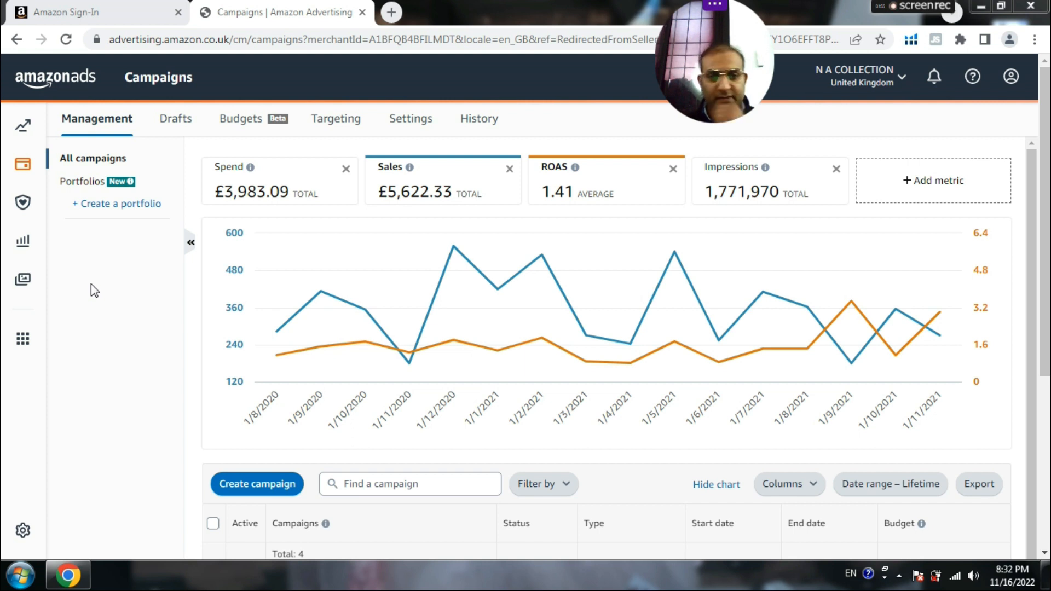
pyautogui.moveTo(277, 332)
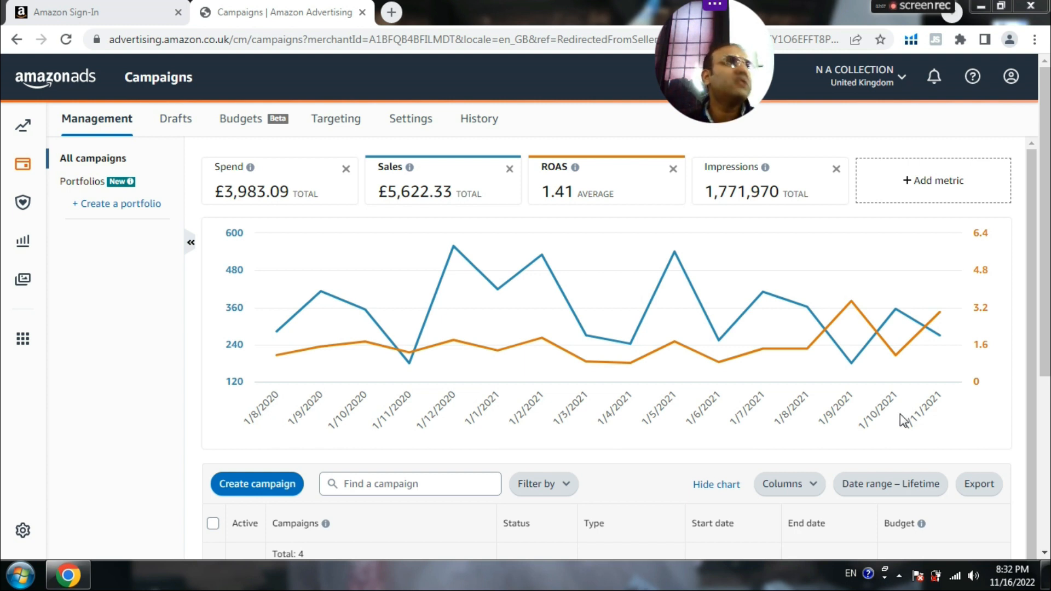
pyautogui.moveTo(850, 308)
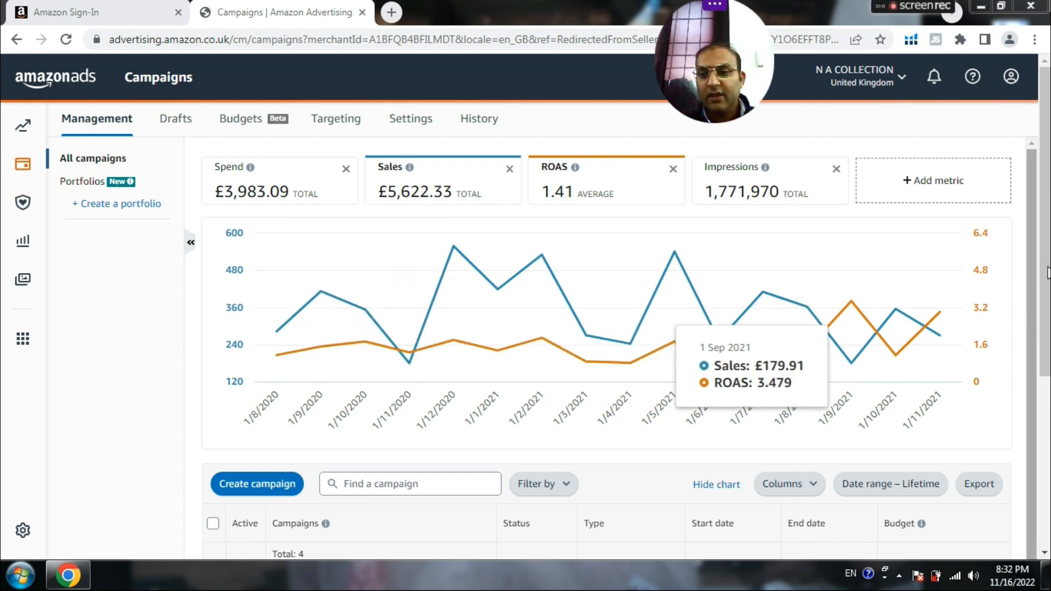
# Review the status, type, start date, end date and budget columns of the campaign list
pyautogui.scroll(-5, 1048, 272)
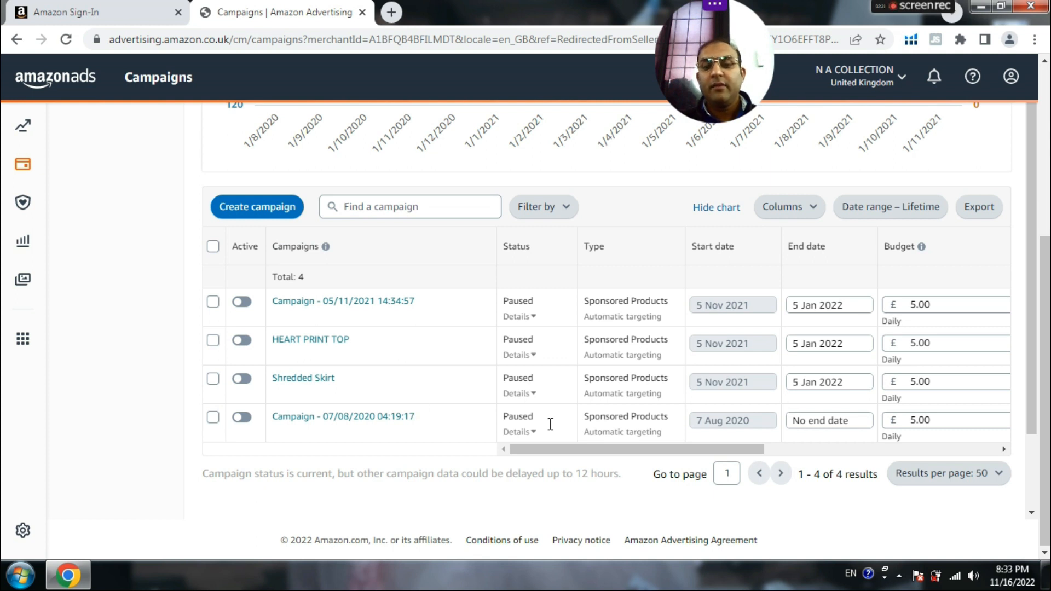
pyautogui.moveTo(688, 452); pyautogui.dragTo(705, 452)
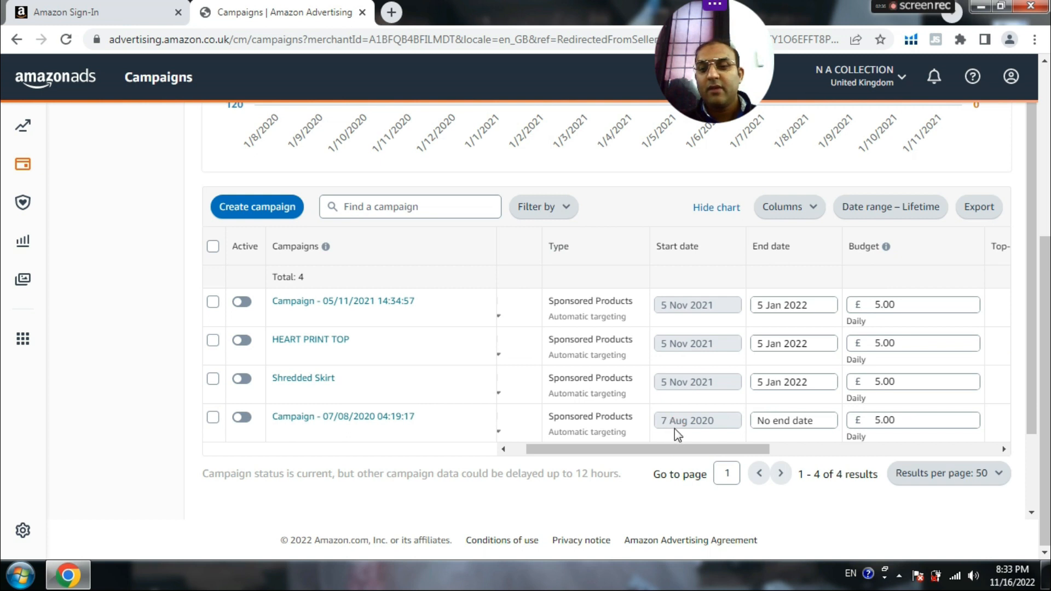
pyautogui.moveTo(725, 456); pyautogui.dragTo(776, 453)
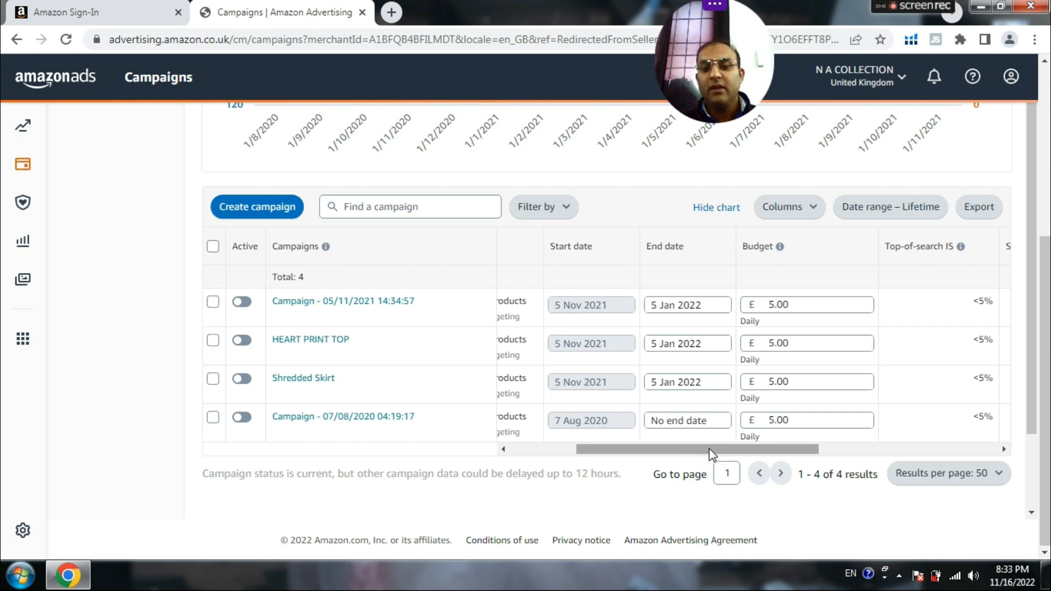
pyautogui.moveTo(709, 453); pyautogui.dragTo(742, 453)
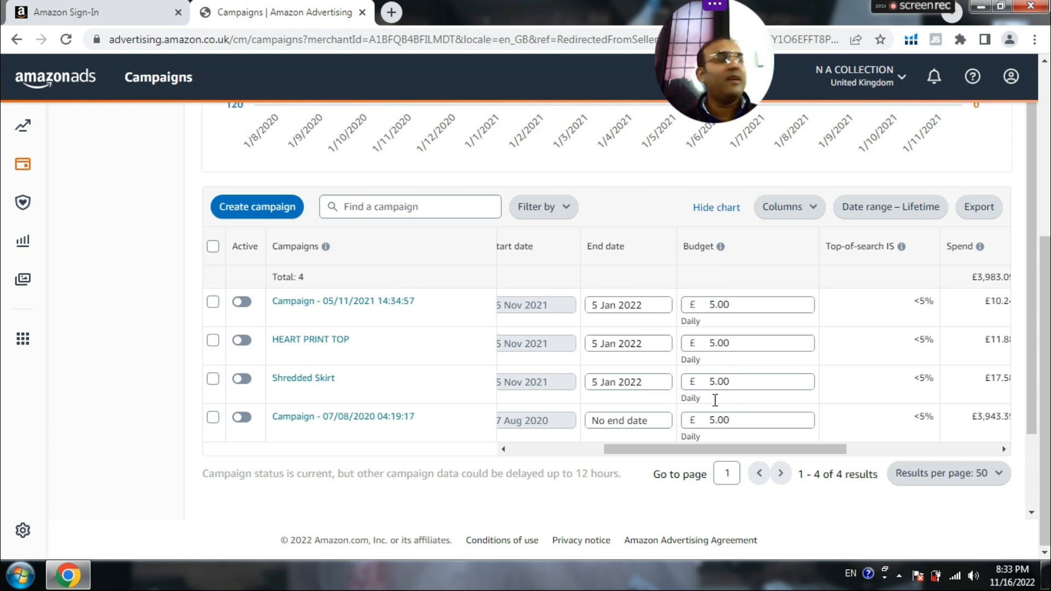
pyautogui.moveTo(746, 452); pyautogui.dragTo(820, 448)
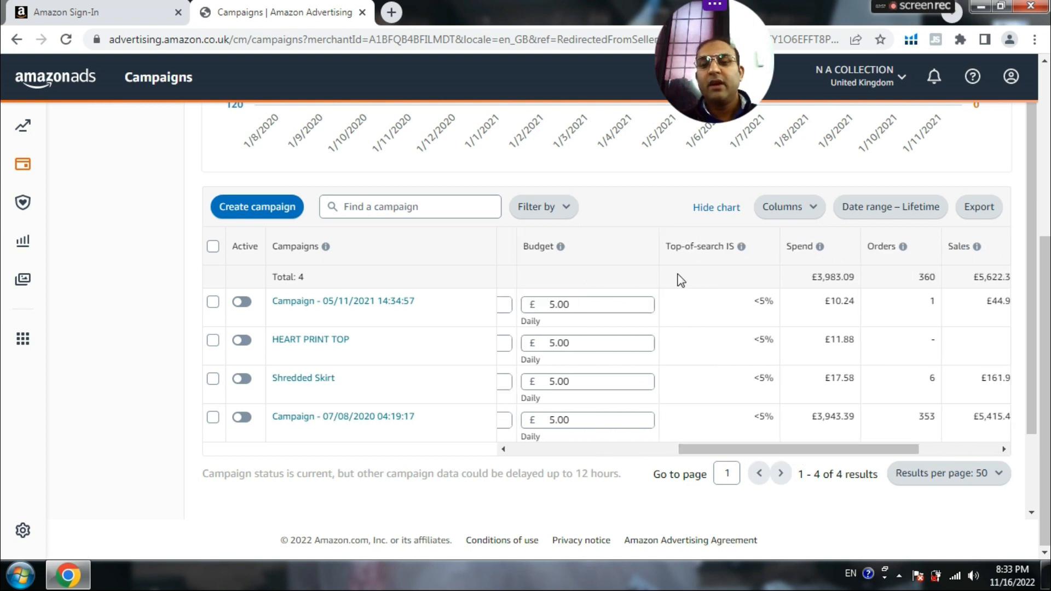
# Read the explanation of the Top-of-search IS column and check its value for the first listed campaign
pyautogui.moveTo(742, 247)
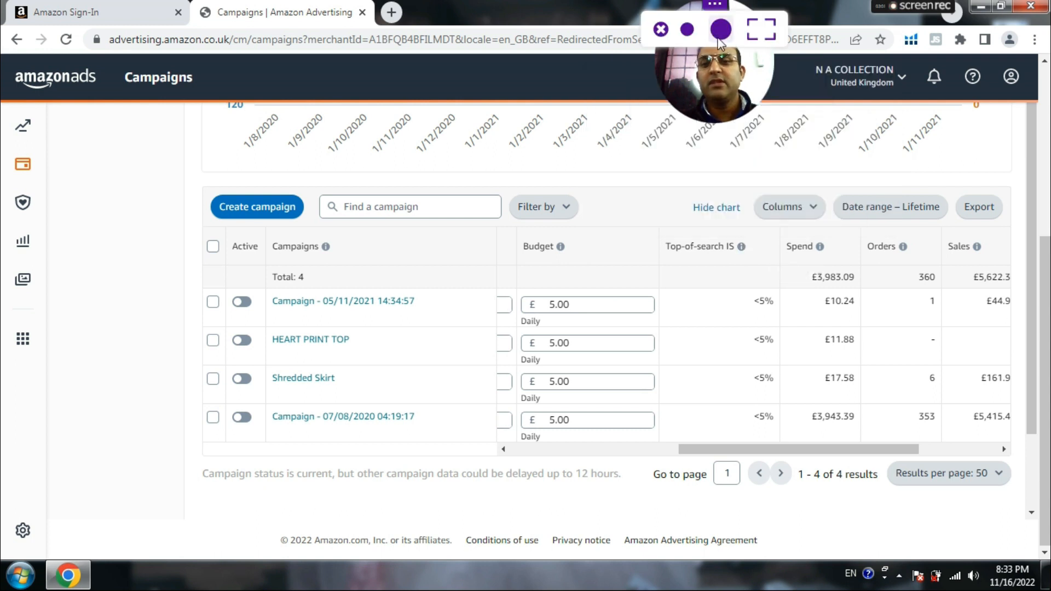
pyautogui.moveTo(729, 41); pyautogui.dragTo(861, 43)
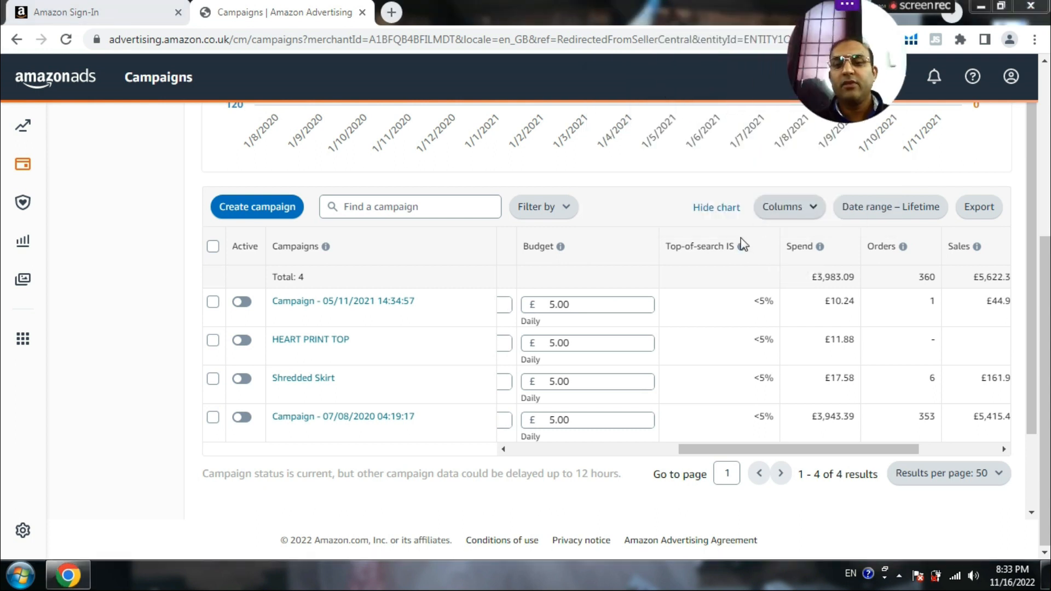
pyautogui.moveTo(742, 247)
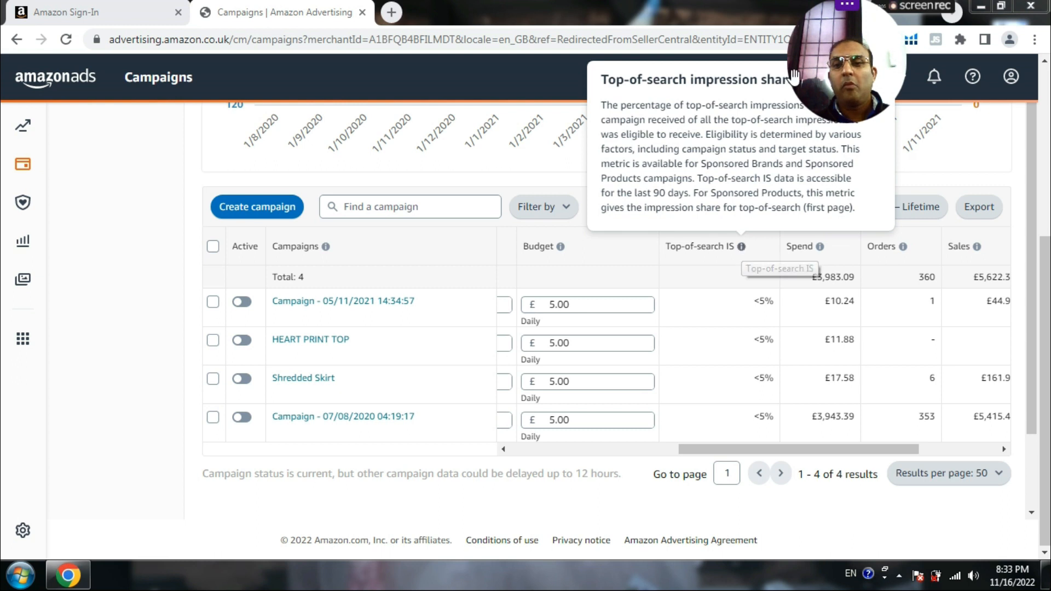
pyautogui.moveTo(848, 54); pyautogui.dragTo(995, 54)
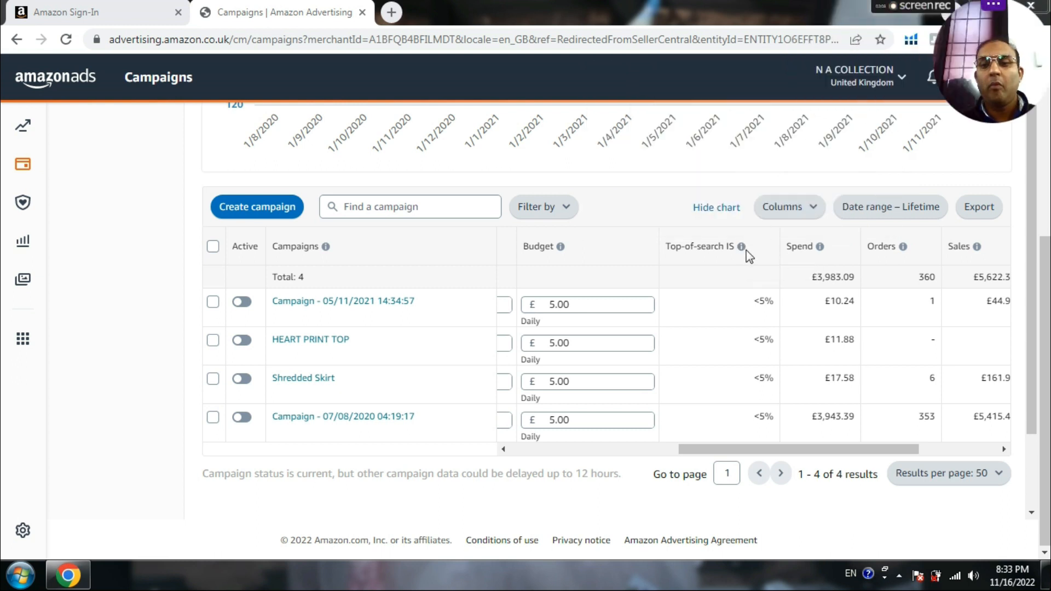
pyautogui.moveTo(743, 249)
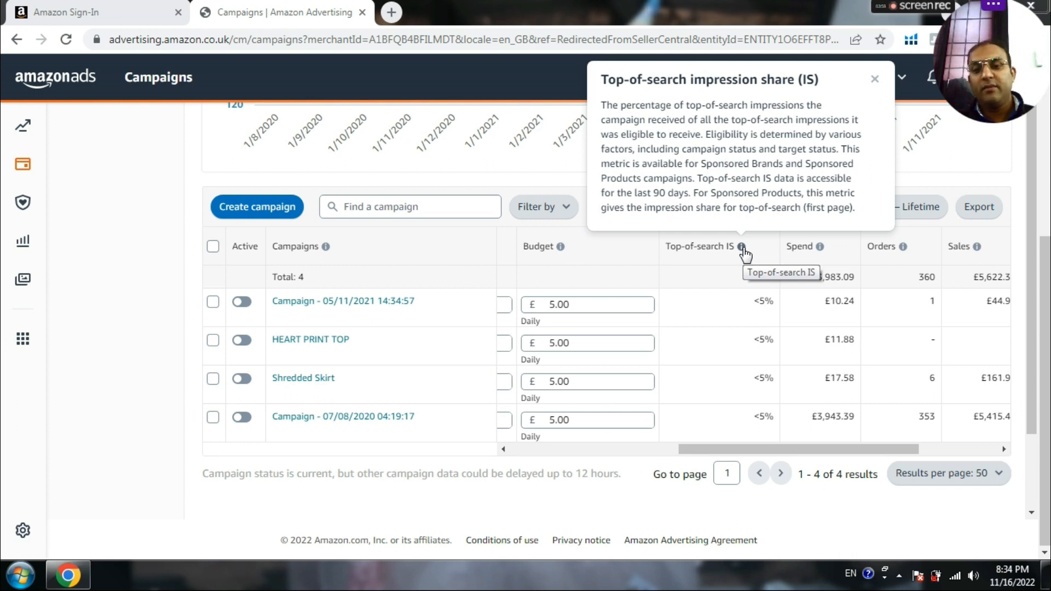
pyautogui.moveTo(758, 304); pyautogui.dragTo(780, 310)
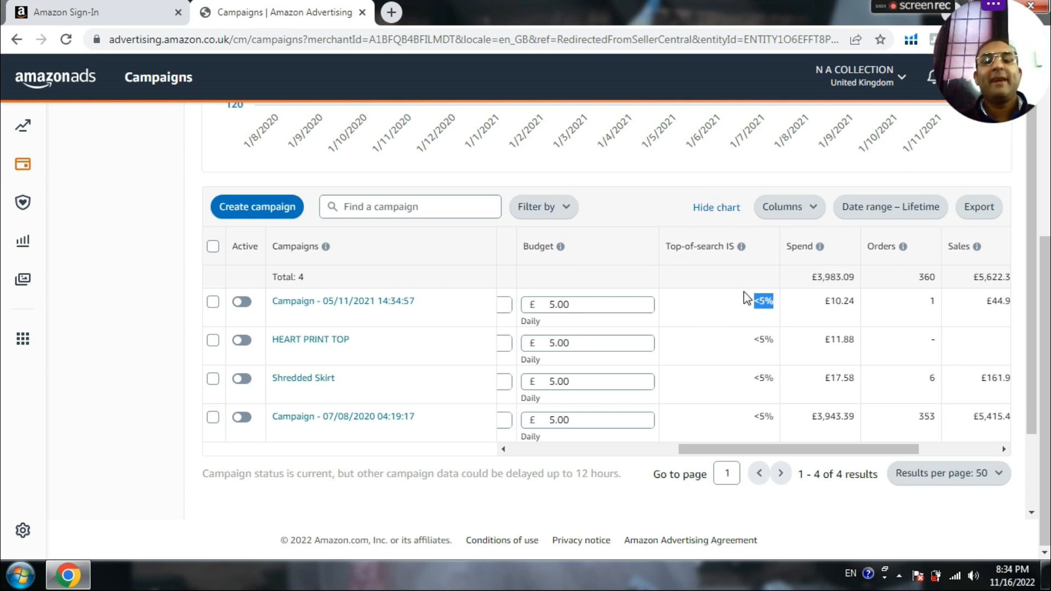
pyautogui.click(757, 310)
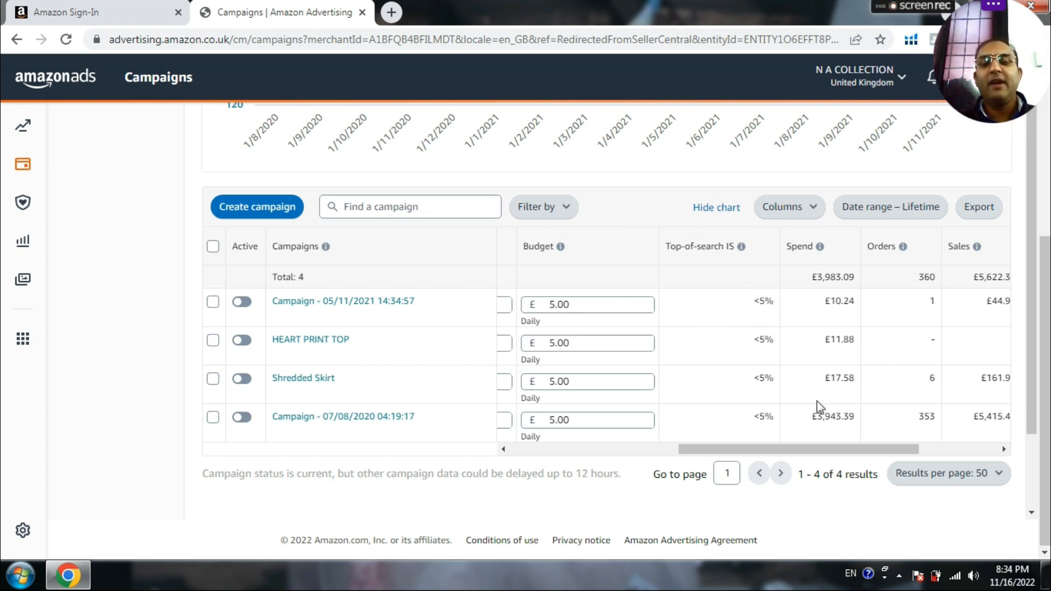
# Review the spend, orders, sales and ROAS columns of the campaign list, and return to the performance chart
pyautogui.moveTo(820, 449); pyautogui.dragTo(895, 439)
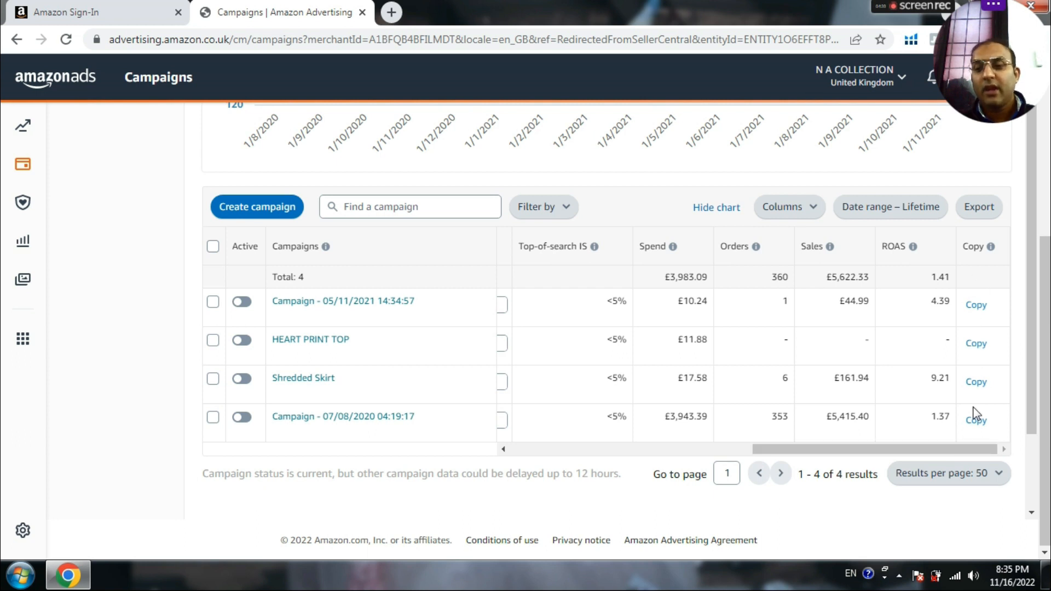
pyautogui.moveTo(959, 451); pyautogui.dragTo(544, 458)
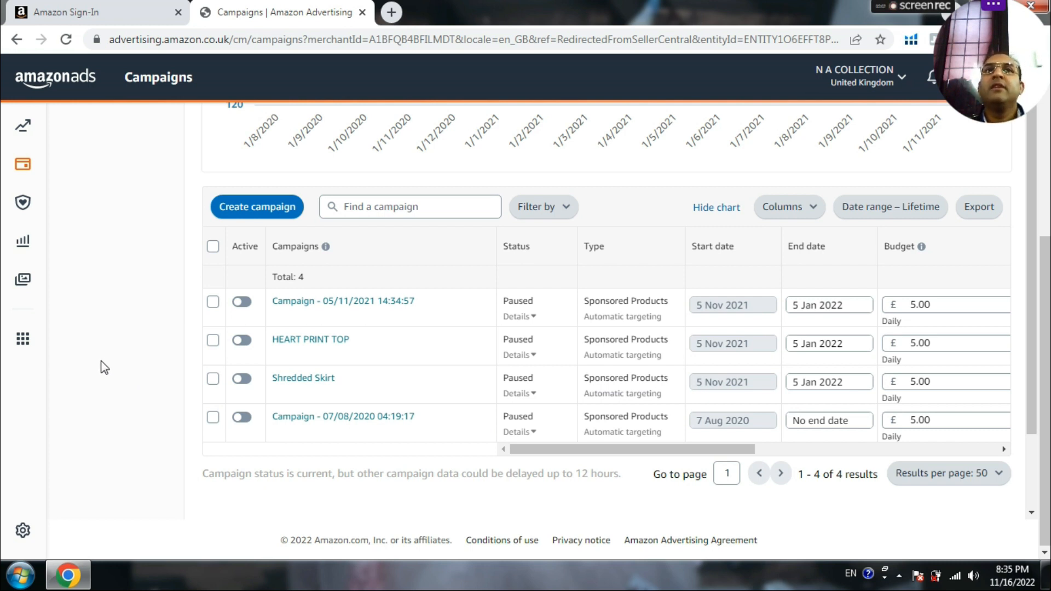
pyautogui.scroll(5, 91, 378)
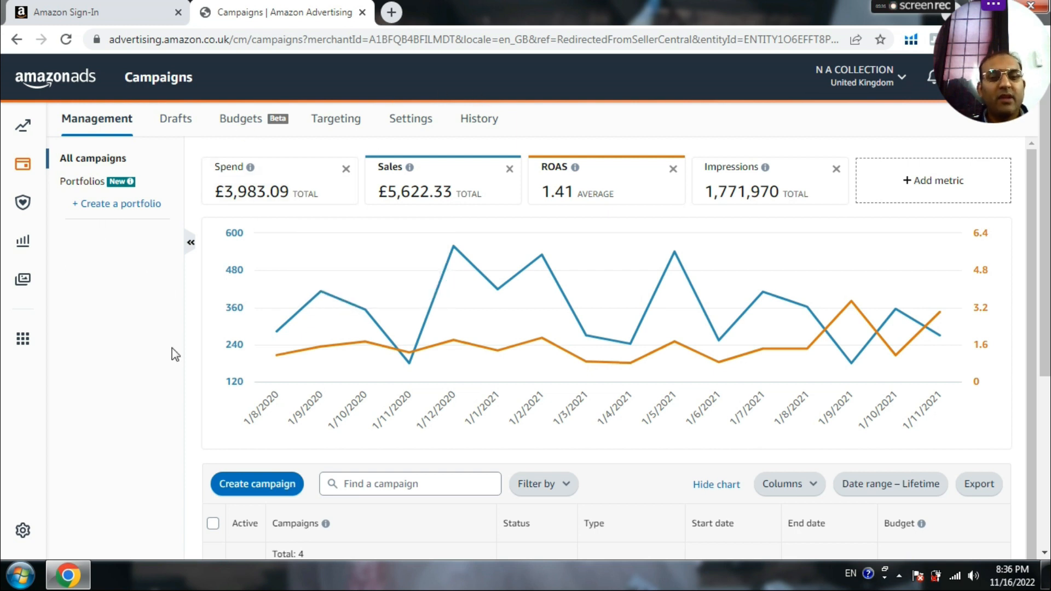
pyautogui.scroll(-1, 166, 344)
pyautogui.scroll(1, 153, 357)
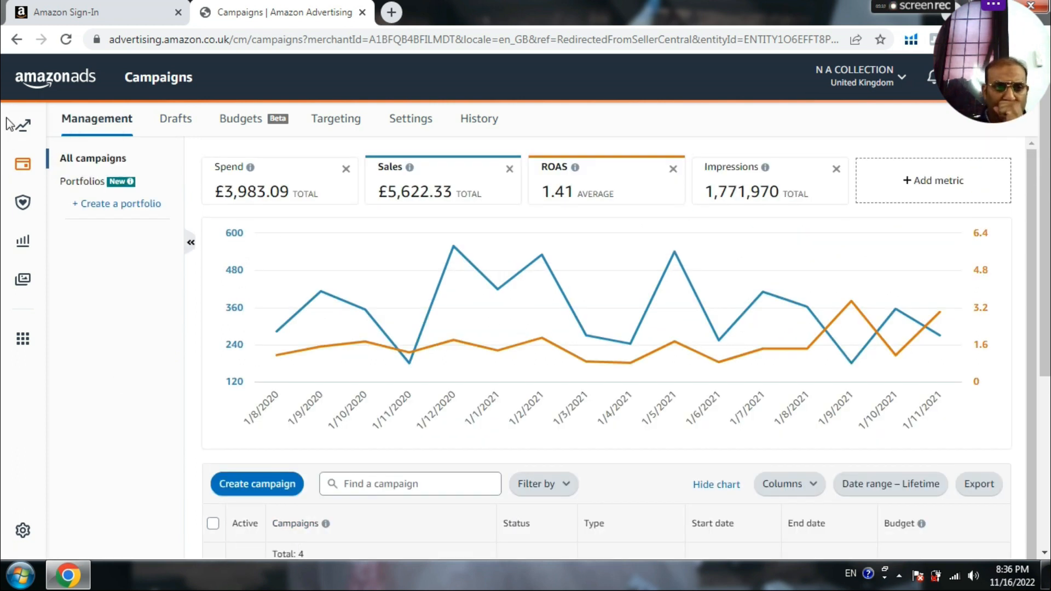
# Open the Brand metrics page and read through its overview
pyautogui.click(16, 125)
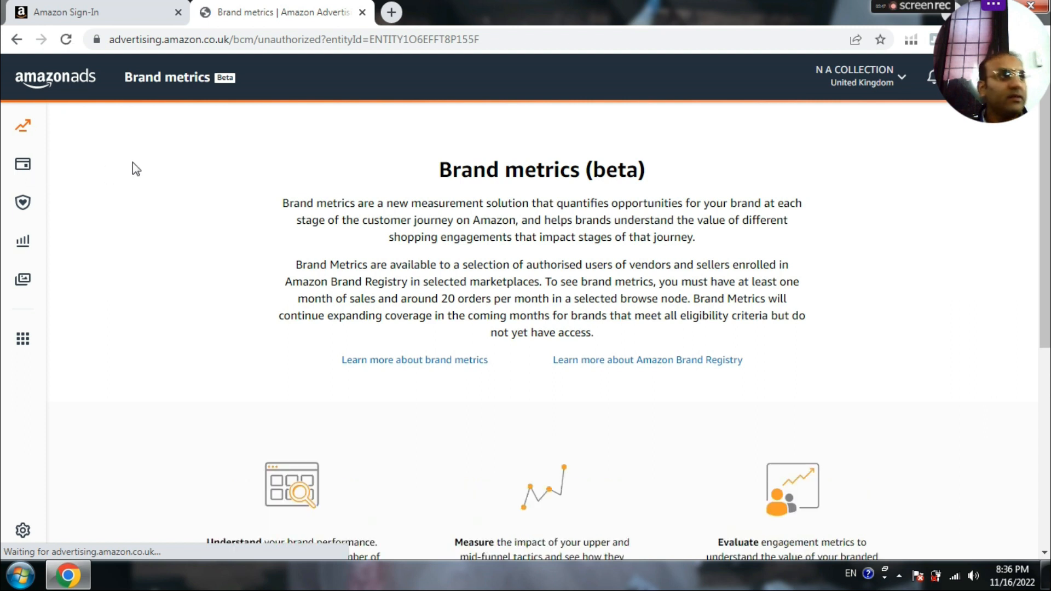
pyautogui.scroll(-3, 132, 164)
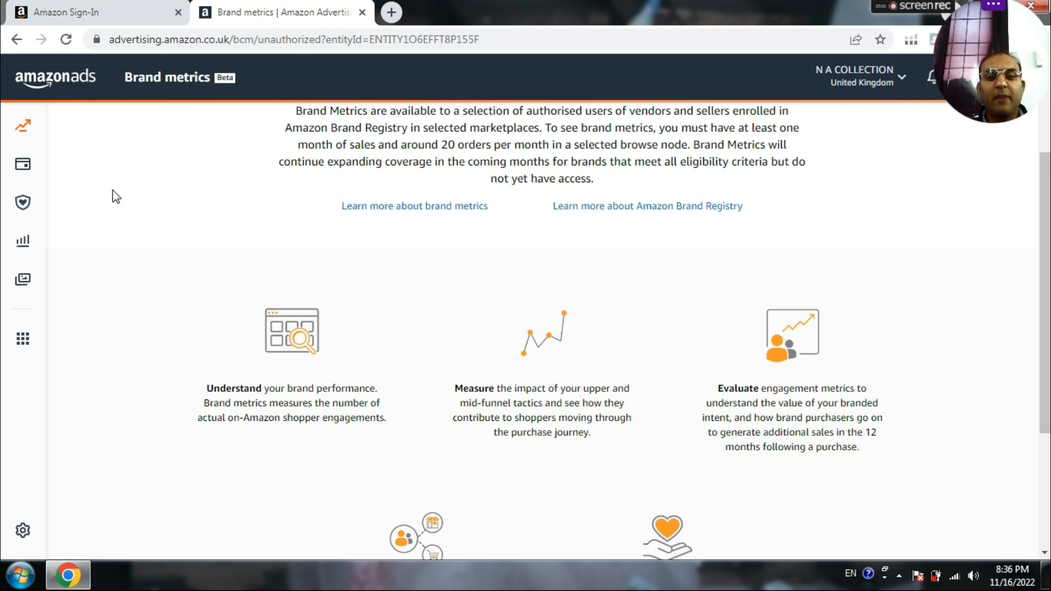
pyautogui.scroll(3, 112, 189)
# Return to the sponsored ads campaign manager and start creating a new campaign
pyautogui.click(22, 164)
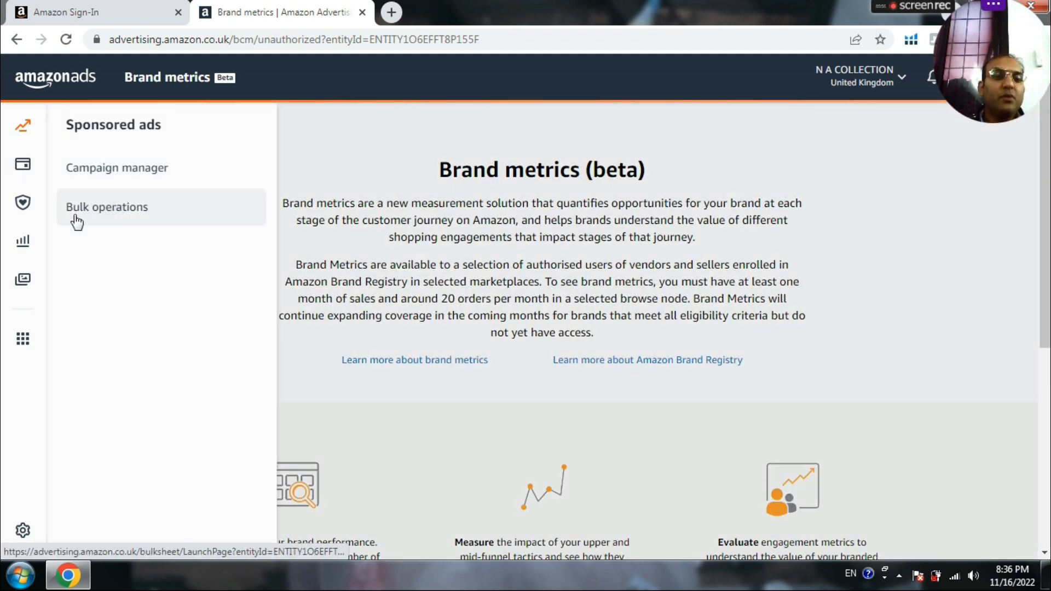
pyautogui.click(109, 171)
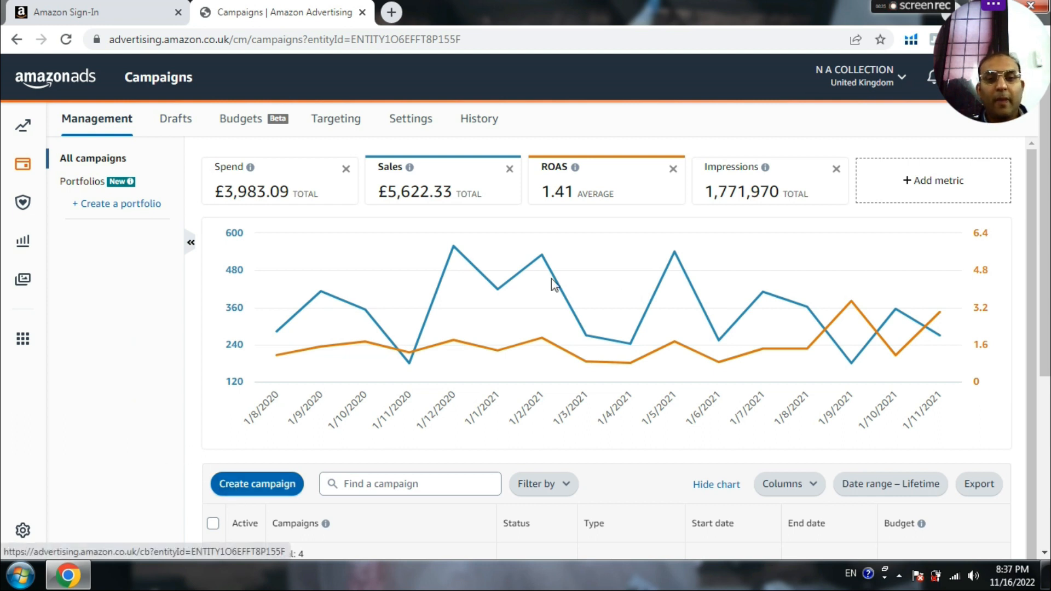
pyautogui.click(266, 487)
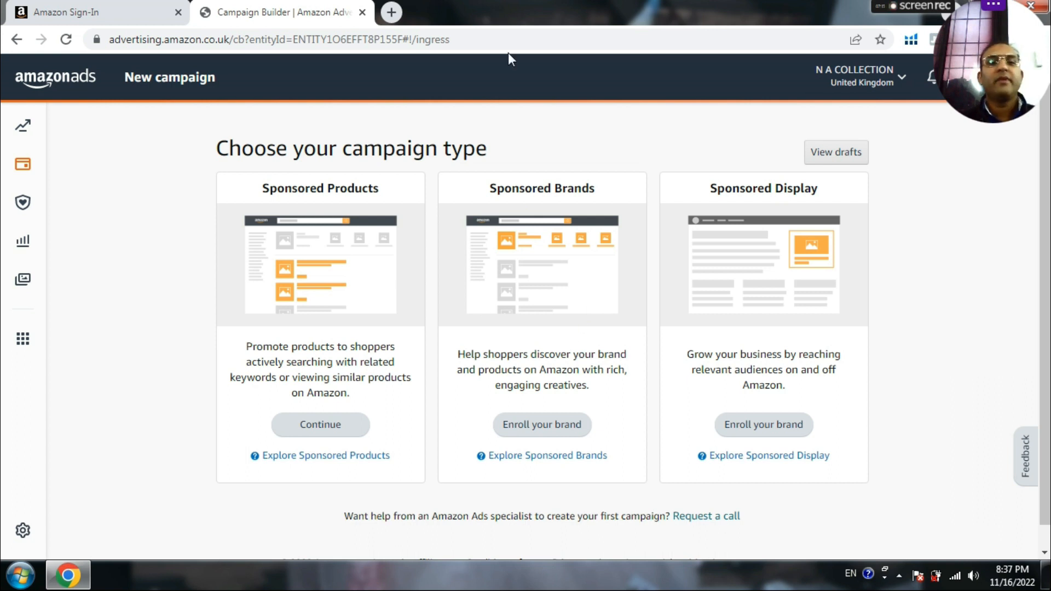
# Load the amazon.com storefront in a new browser tab
pyautogui.click(391, 12)
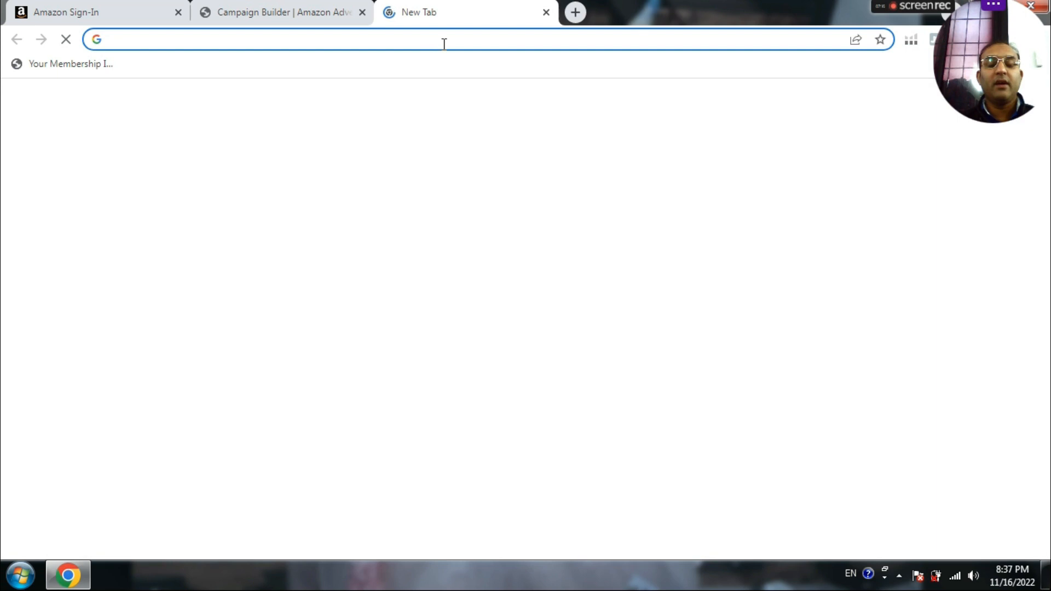
pyautogui.write('ama')
pyautogui.press('Right')
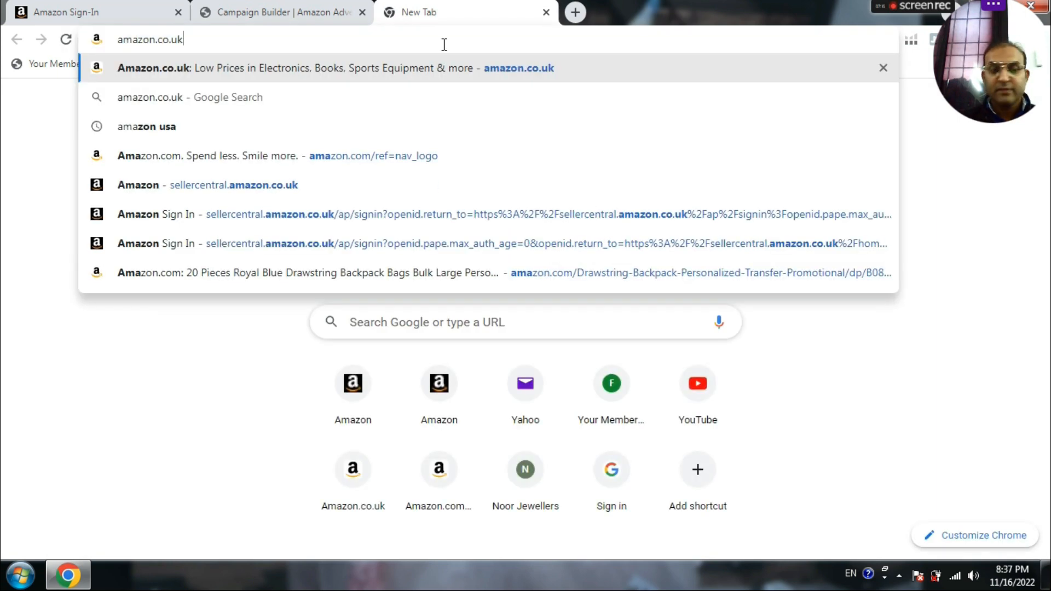
pyautogui.press('BackSpace')
pyautogui.press('BackSpace')
pyautogui.press('BackSpace')
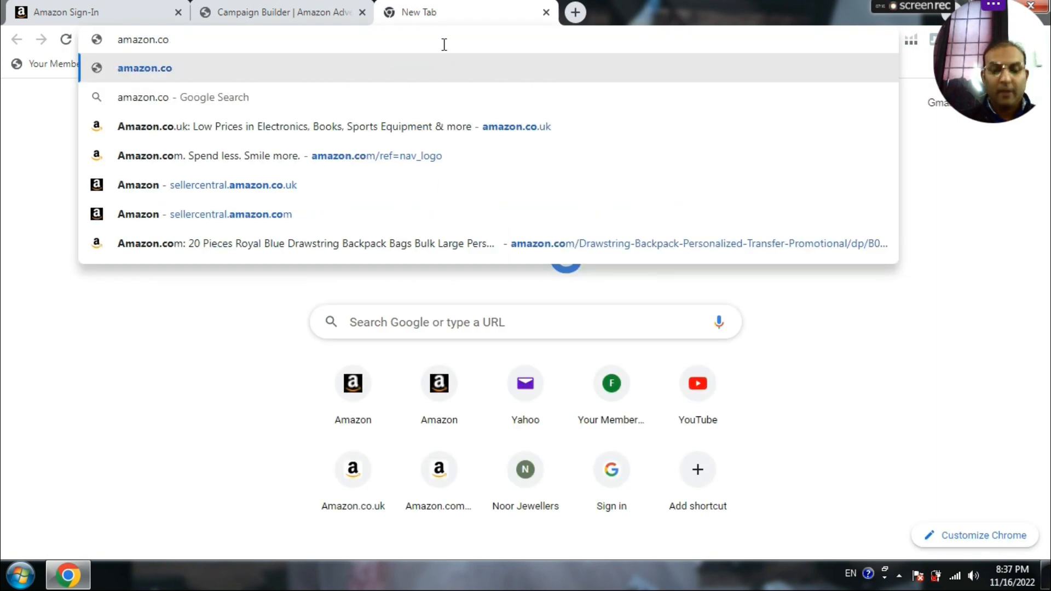
pyautogui.write('m')
pyautogui.press('Return')
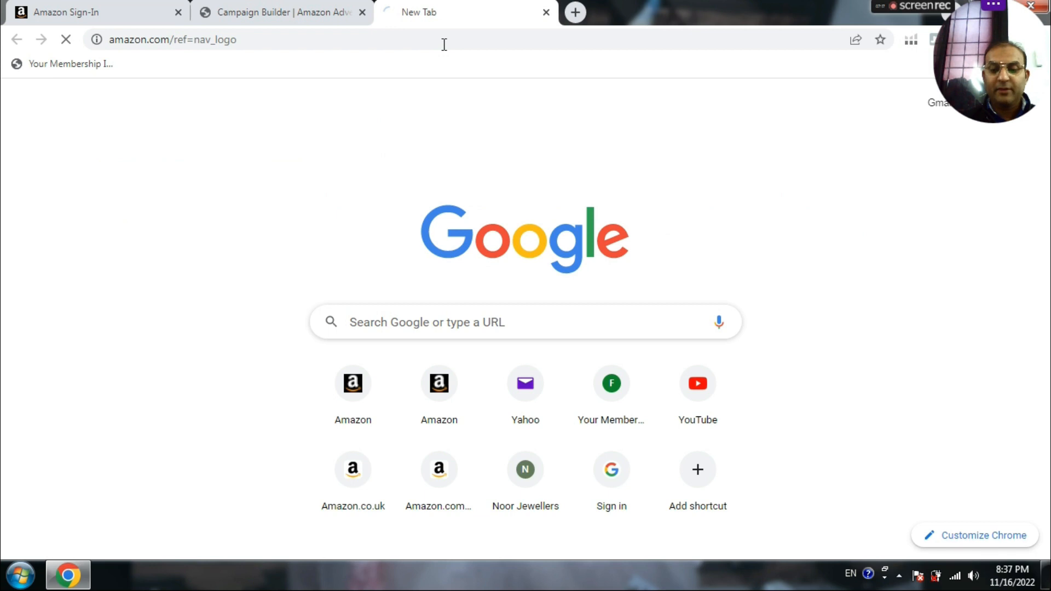
# Look over the campaign types in the Campaign Builder and return to the amazon.com storefront
pyautogui.click(284, 10)
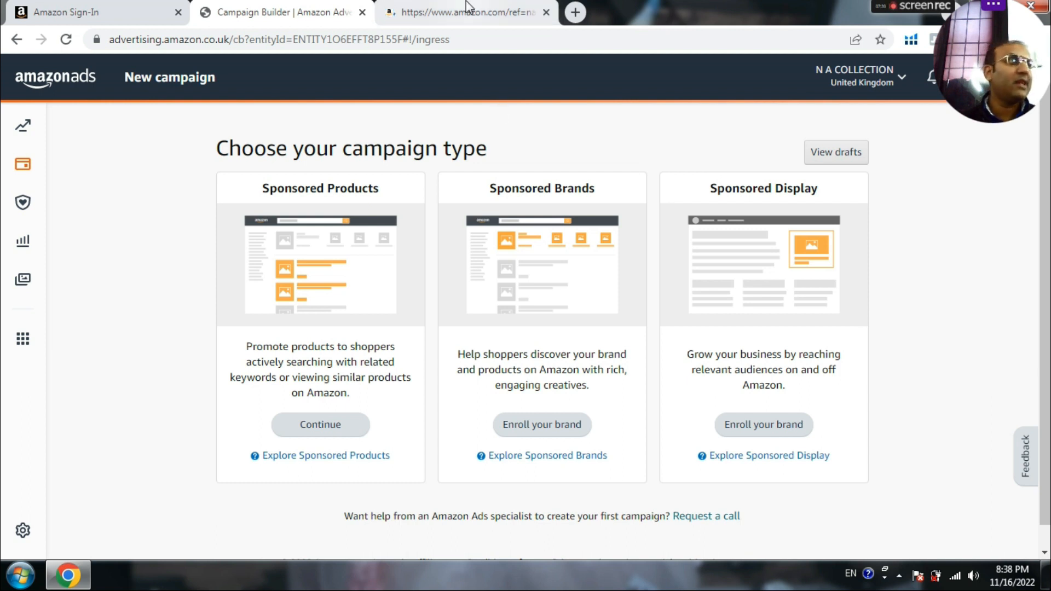
pyautogui.click(437, 12)
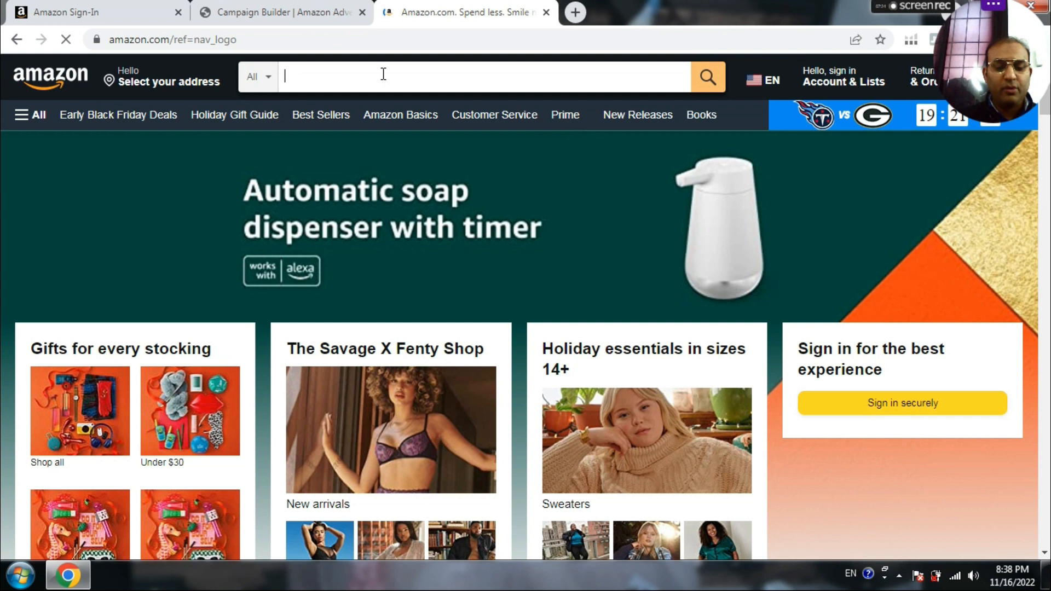
pyautogui.write('jack')
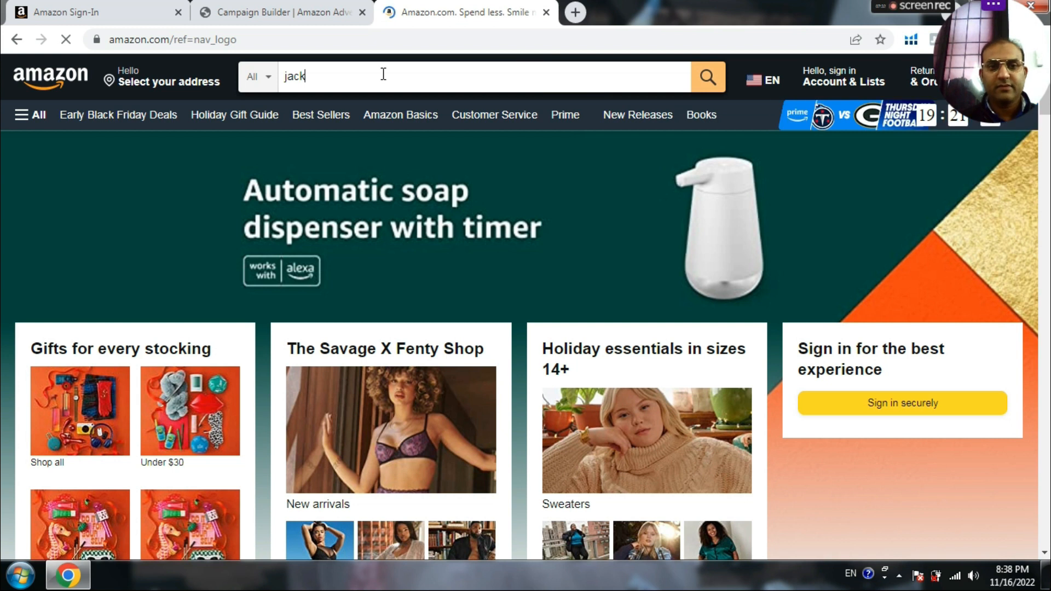
pyautogui.write('t')
pyautogui.press('BackSpace')
pyautogui.press('BackSpace')
pyautogui.press('BackSpace')
pyautogui.press('BackSpace')
pyautogui.press('BackSpace')
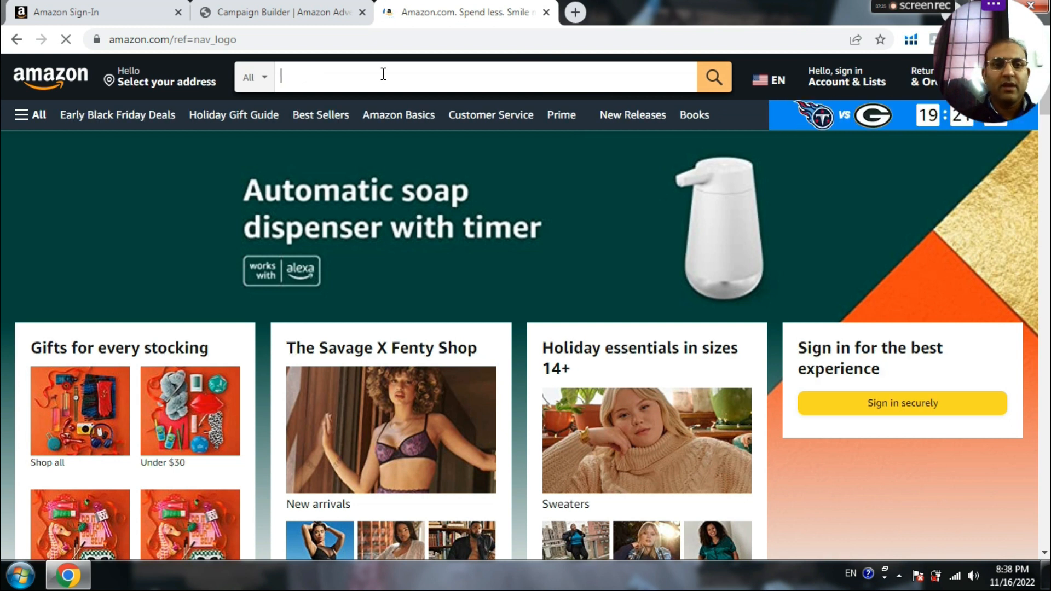
# Search amazon.com for "ski pants men" using the suggested search term
pyautogui.write('ski')
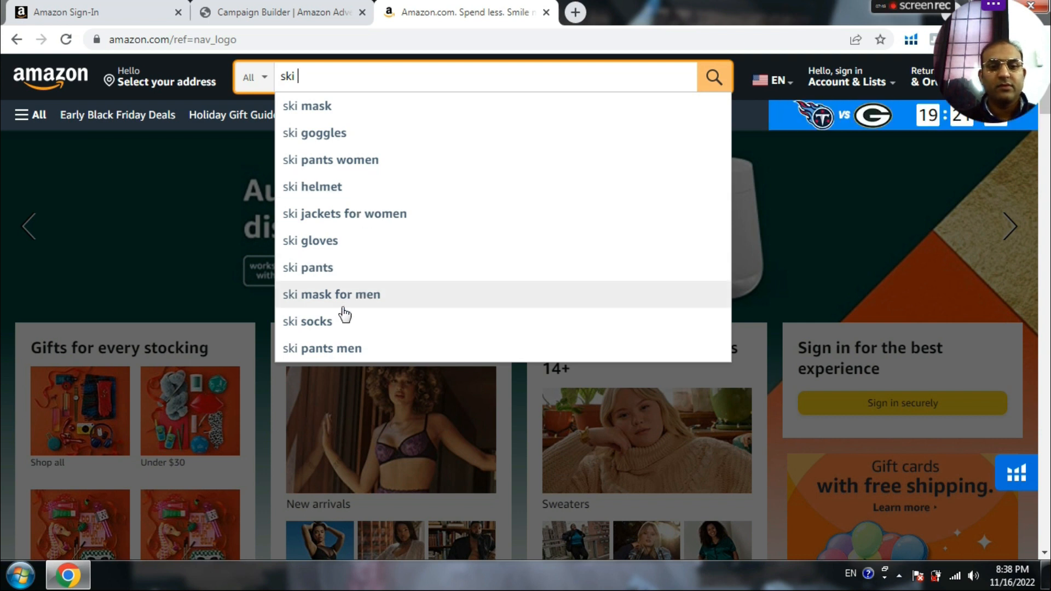
pyautogui.click(339, 351)
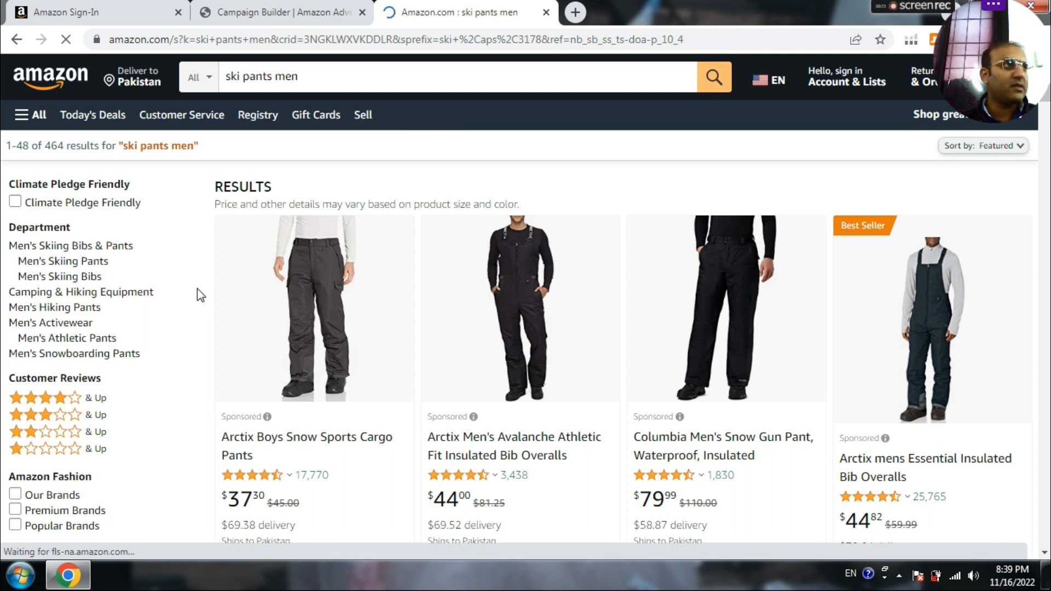
# Examine the ski pants results on amazon.com, comparing the sponsored listings in the first row with the listings further down
pyautogui.scroll(-3, 197, 288)
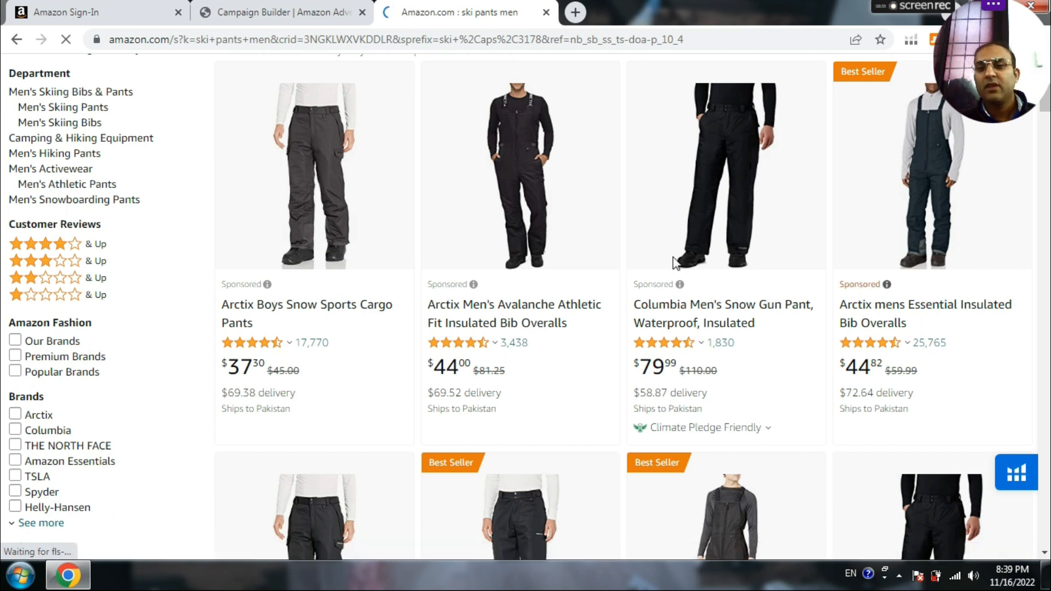
pyautogui.scroll(3, 291, 328)
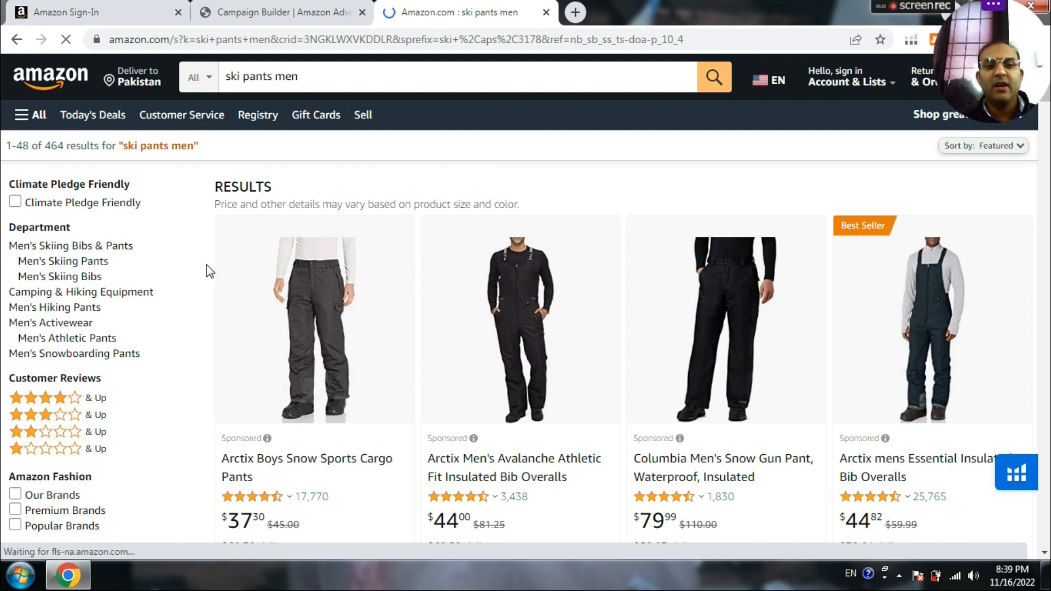
pyautogui.scroll(-7, 378, 333)
pyautogui.scroll(-1, 377, 337)
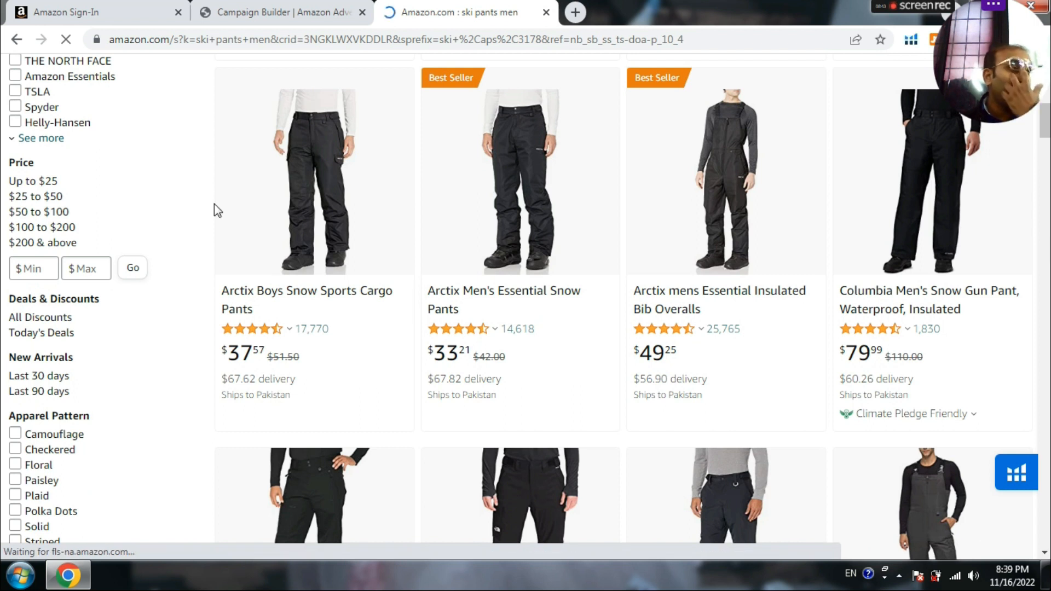
pyautogui.scroll(-4, 234, 253)
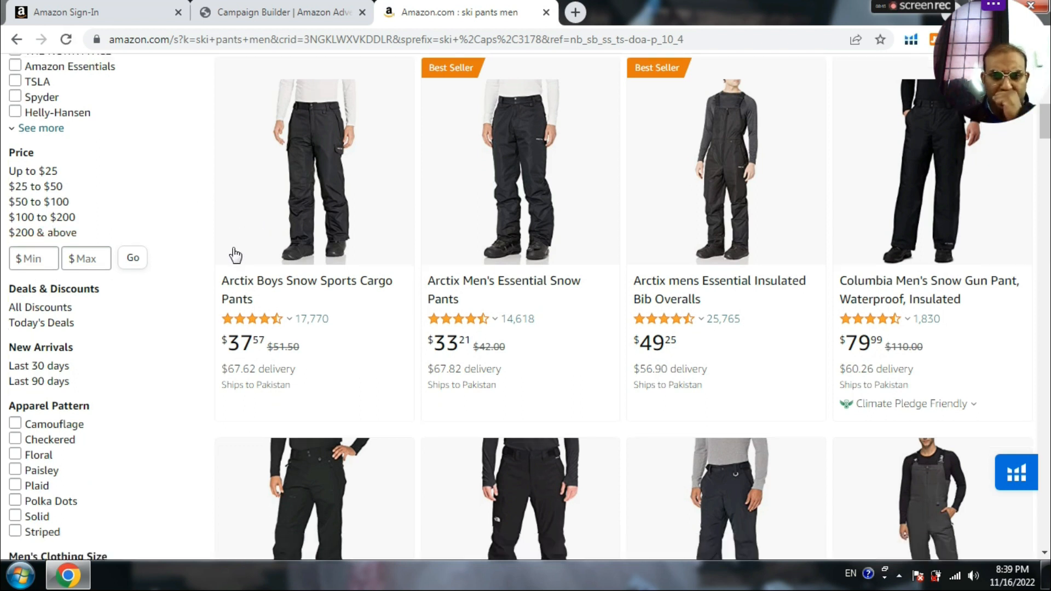
pyautogui.scroll(-1, 203, 312)
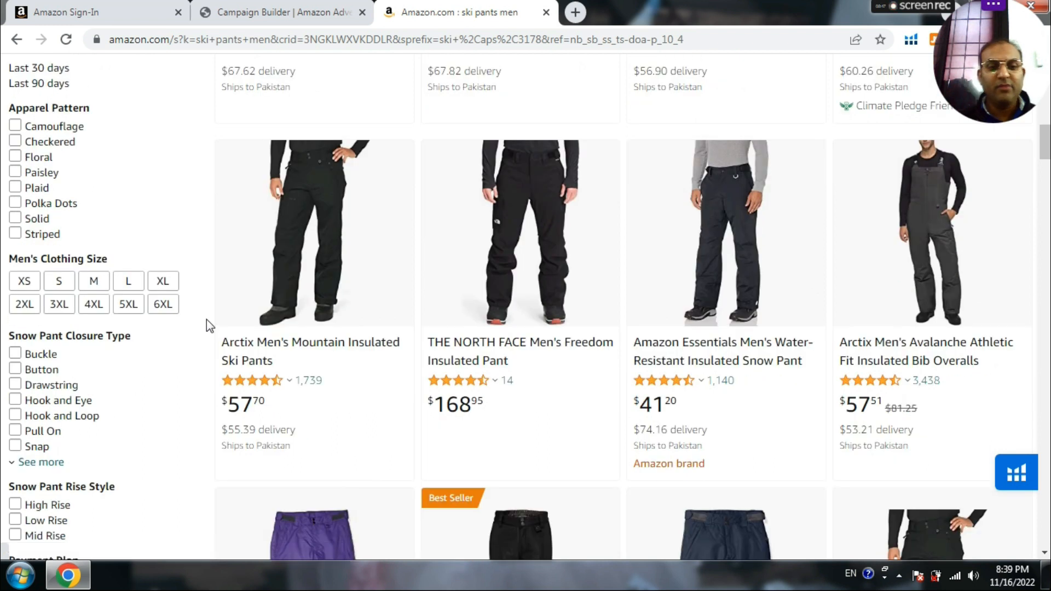
pyautogui.scroll(-3, 206, 320)
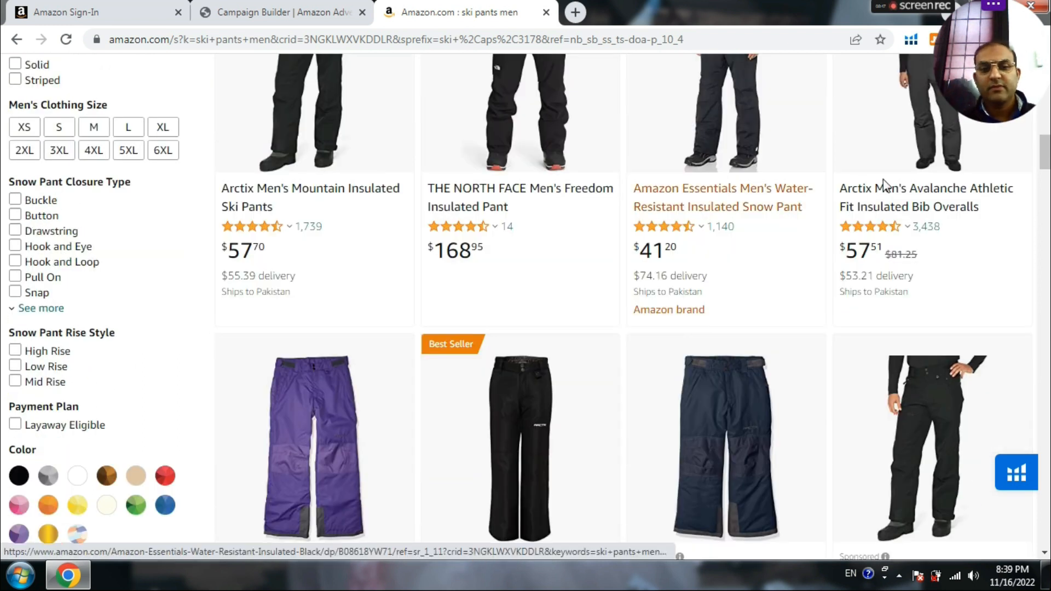
pyautogui.scroll(1, 198, 206)
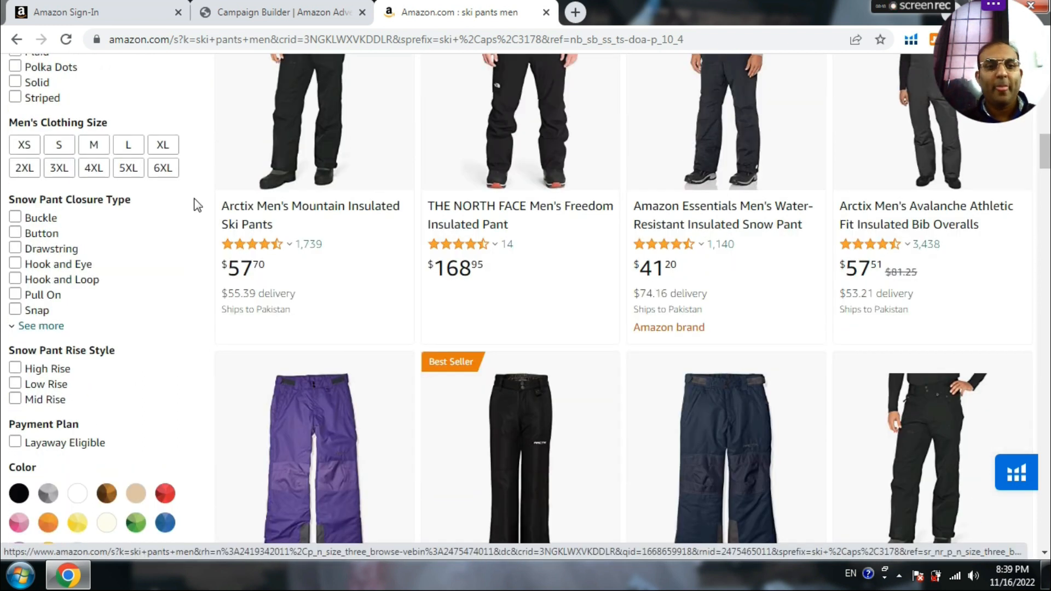
pyautogui.scroll(10, 197, 206)
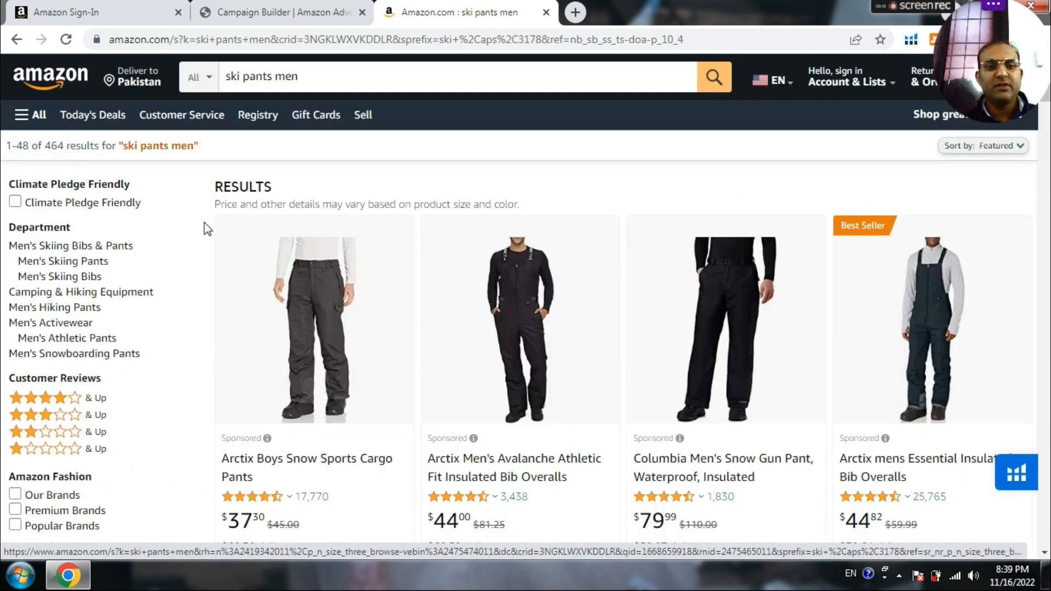
# Open the delivery location chooser, and replace the amazon.com tab with a new blank tab
pyautogui.click(133, 84)
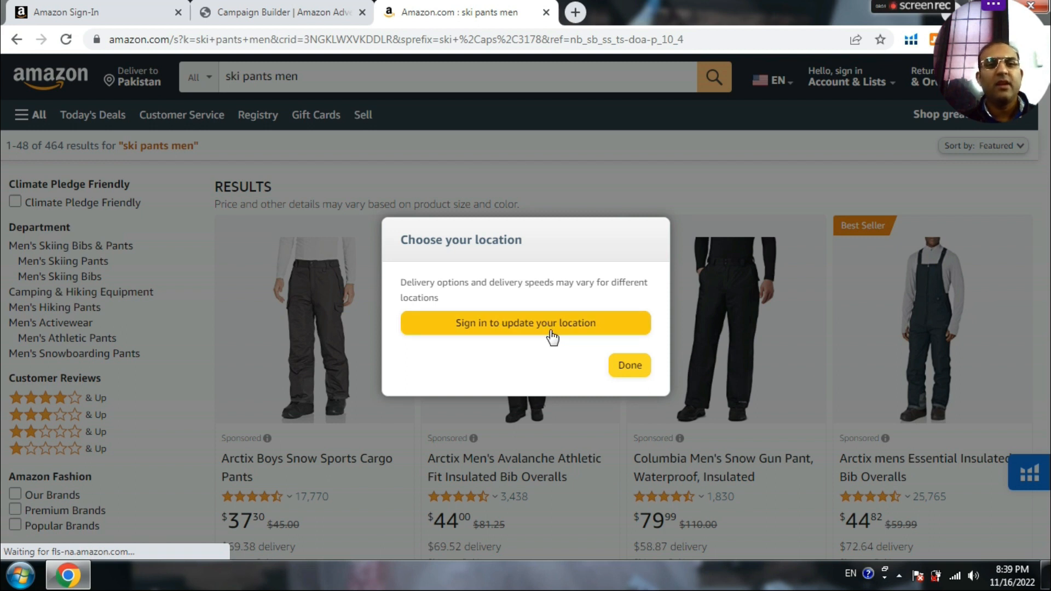
pyautogui.click(546, 12)
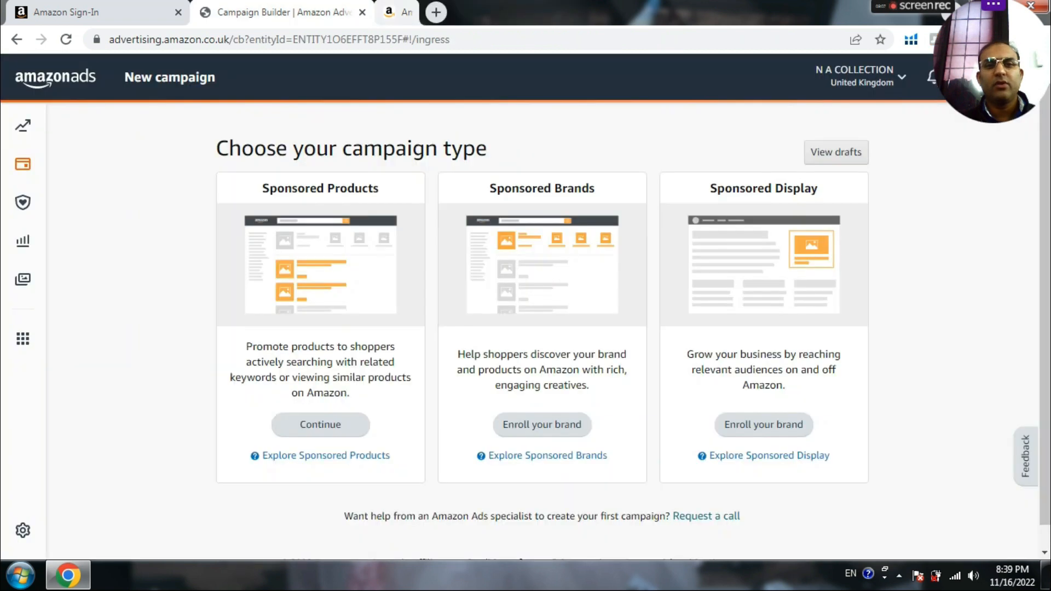
pyautogui.click(401, 14)
pyautogui.write('se')
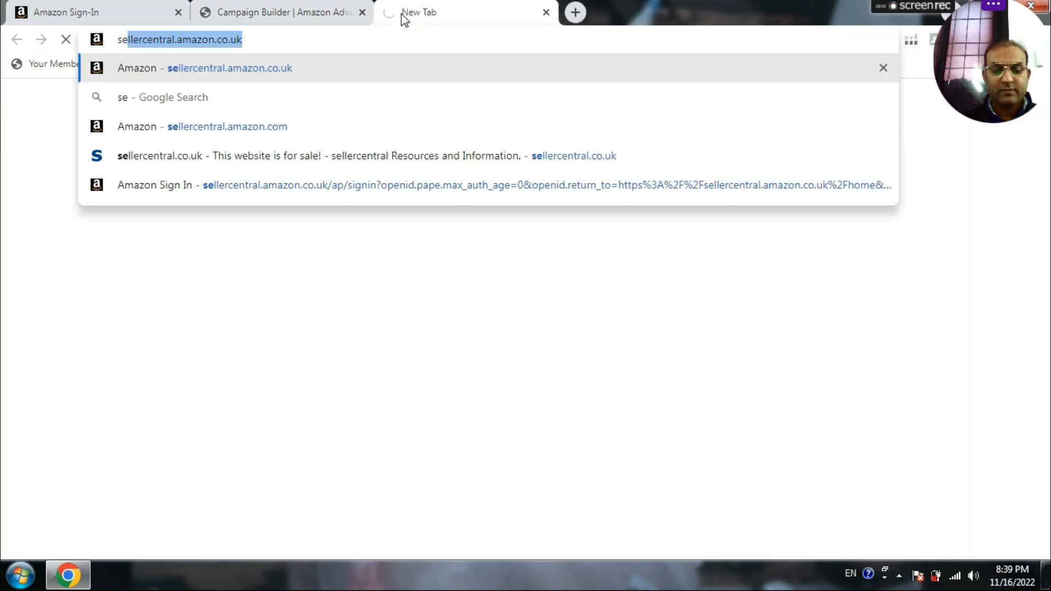
pyautogui.press('BackSpace')
pyautogui.press('BackSpace')
pyautogui.press('BackSpace')
# Load the amazon.co.uk storefront in the new tab
pyautogui.write('amazon.com/ref=nav_logo')
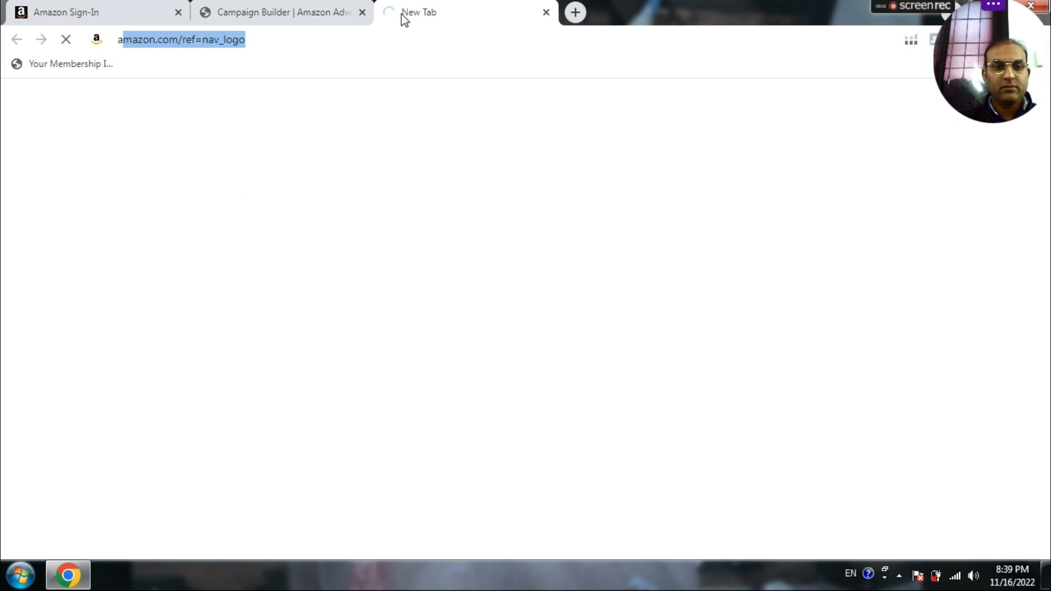
pyautogui.press('Right')
pyautogui.press('BackSpace')
pyautogui.press('BackSpace')
pyautogui.press('BackSpace')
pyautogui.press('BackSpace')
pyautogui.press('BackSpace')
pyautogui.press('BackSpace')
pyautogui.press('BackSpace')
pyautogui.press('BackSpace')
pyautogui.press('BackSpace')
pyautogui.press('BackSpace')
pyautogui.press('BackSpace')
pyautogui.press('BackSpace')
pyautogui.press('BackSpace')
pyautogui.press('BackSpace')
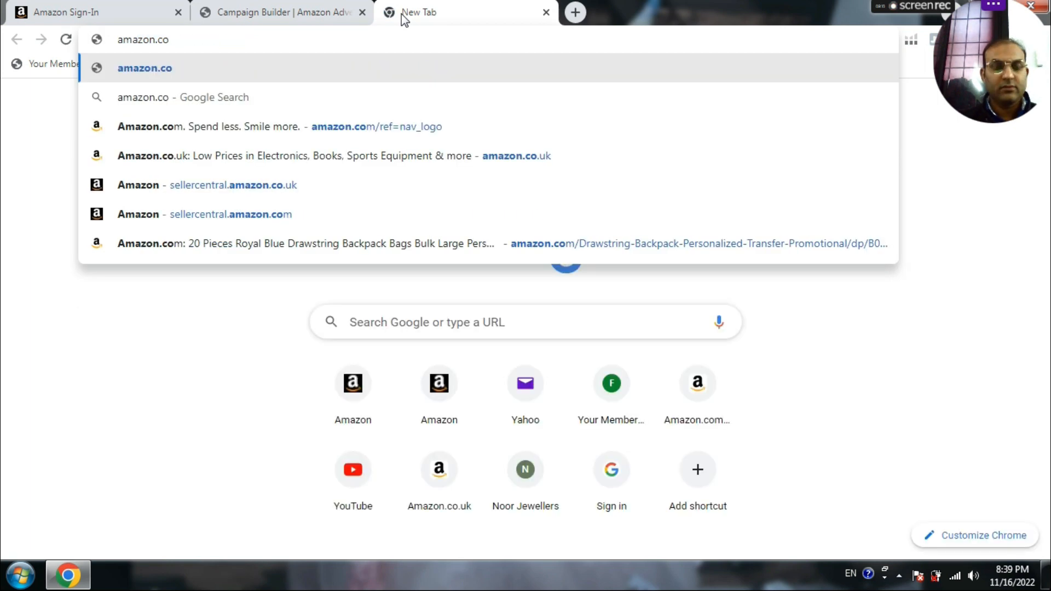
pyautogui.write('.uk')
pyautogui.press('Return')
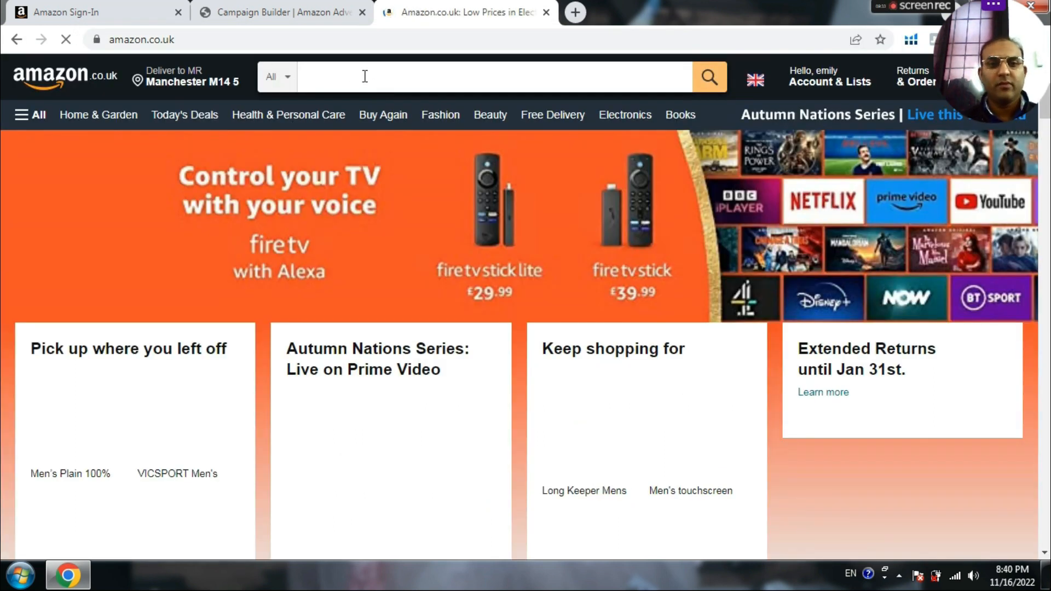
# Search amazon.co.uk for "ski pants for men"
pyautogui.click(365, 76)
pyautogui.write('s')
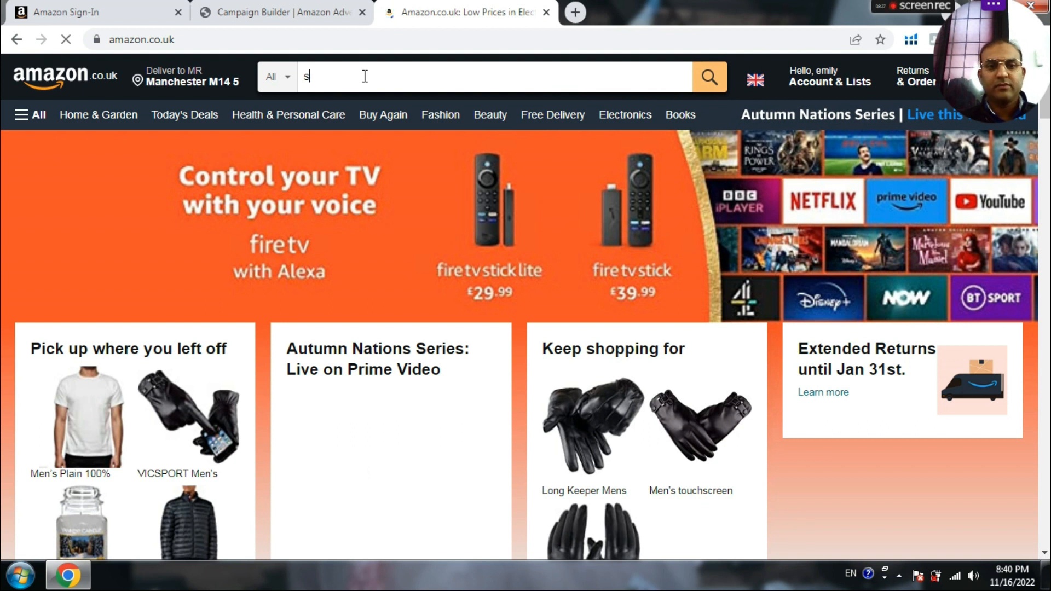
pyautogui.write('ki pants fo')
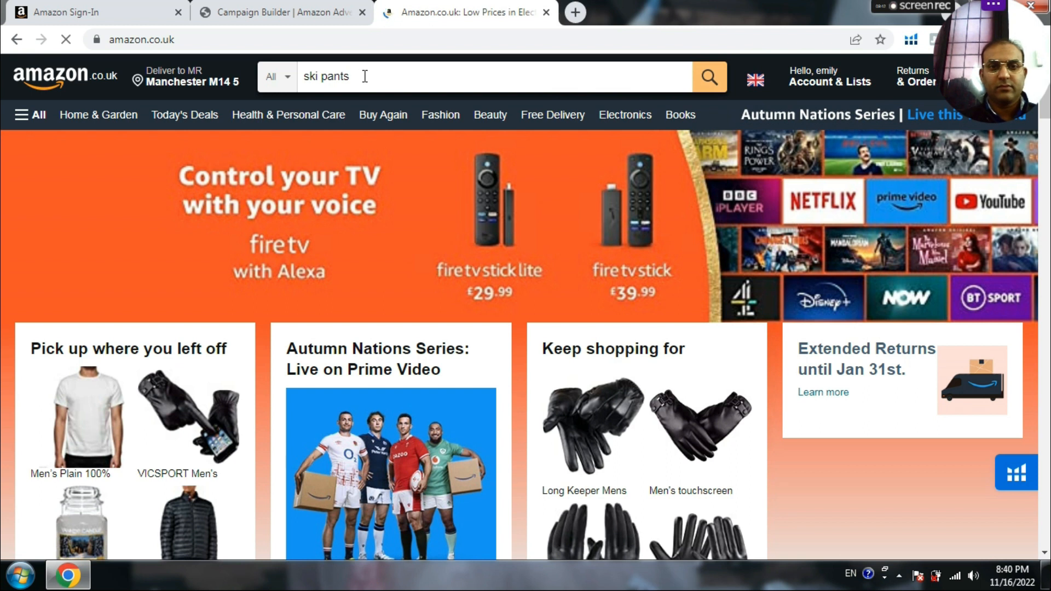
pyautogui.write('r men')
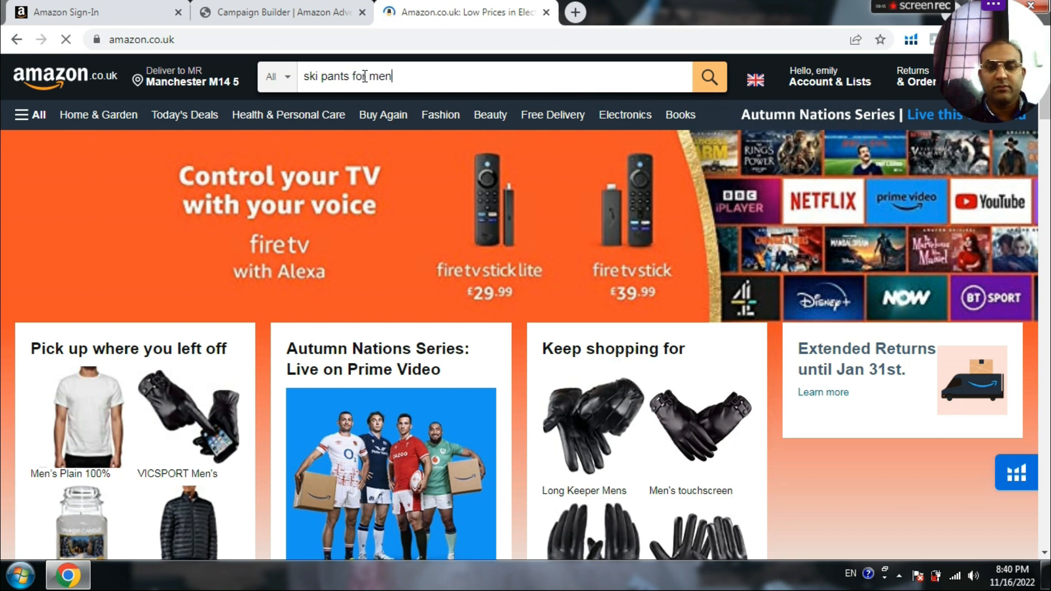
pyautogui.press('Return')
# Look over the first row of ski pants results and open the ad explanation of the second sponsored listing
pyautogui.scroll(-3, 743, 217)
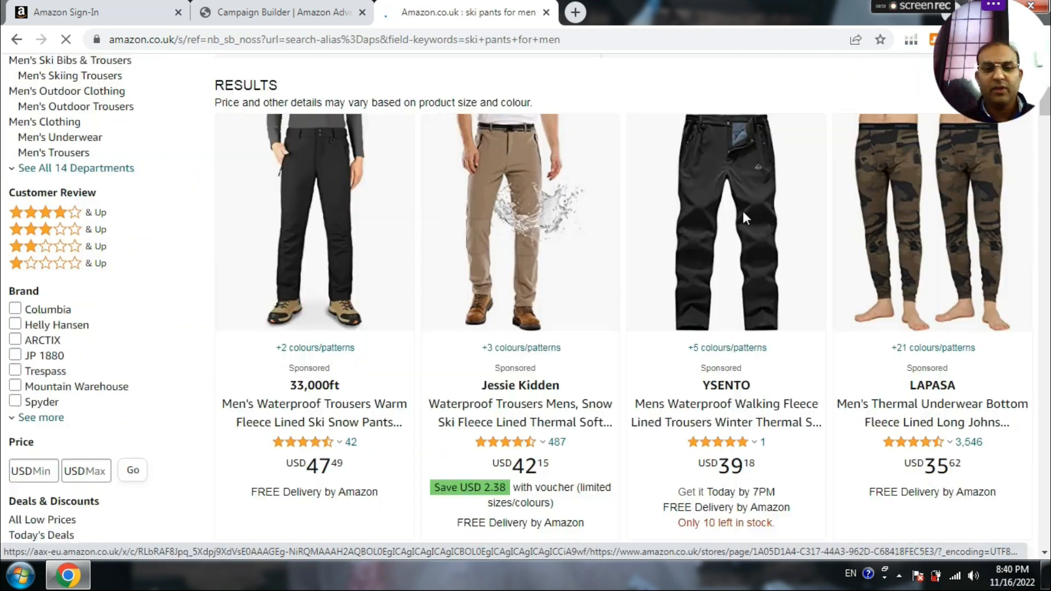
pyautogui.scroll(-2, 226, 242)
pyautogui.scroll(1, 226, 242)
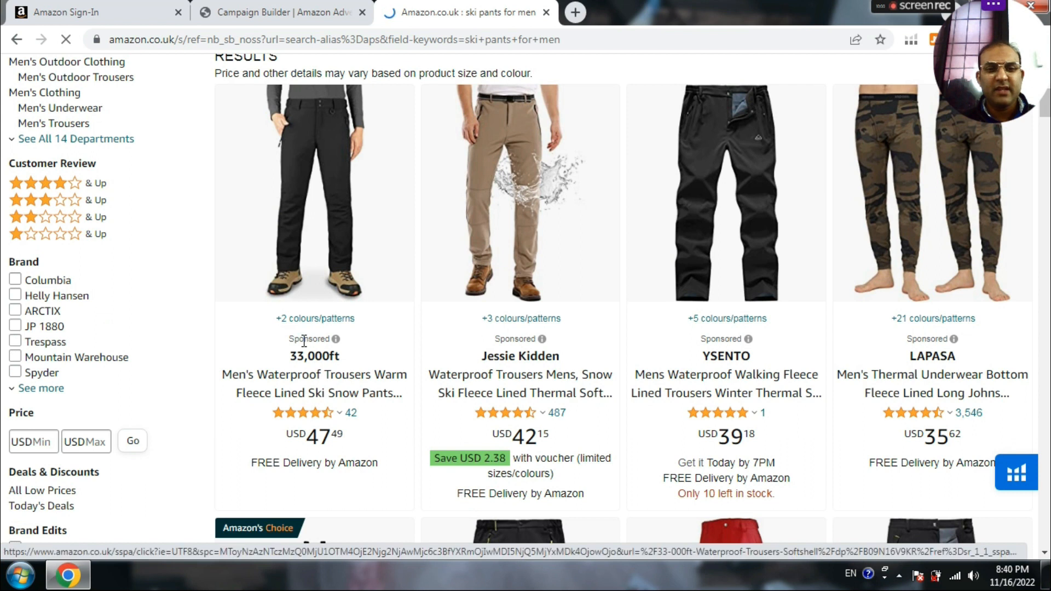
pyautogui.click(523, 339)
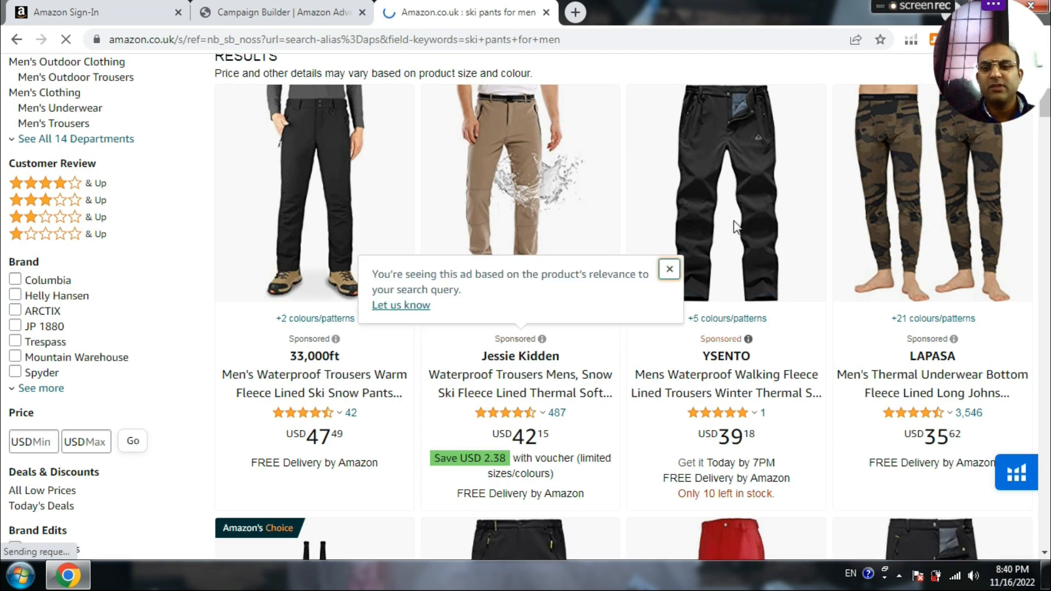
# Review the listings further down the results, and open the ad explanation of the sponsored 33,000ft trousers
pyautogui.scroll(-8, 219, 268)
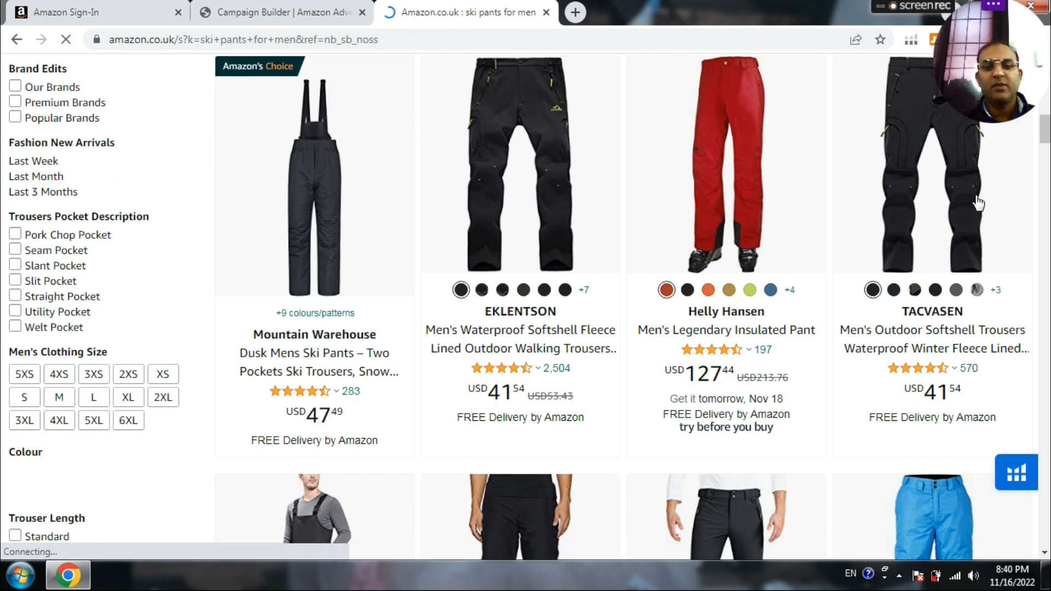
pyautogui.scroll(-7, 302, 275)
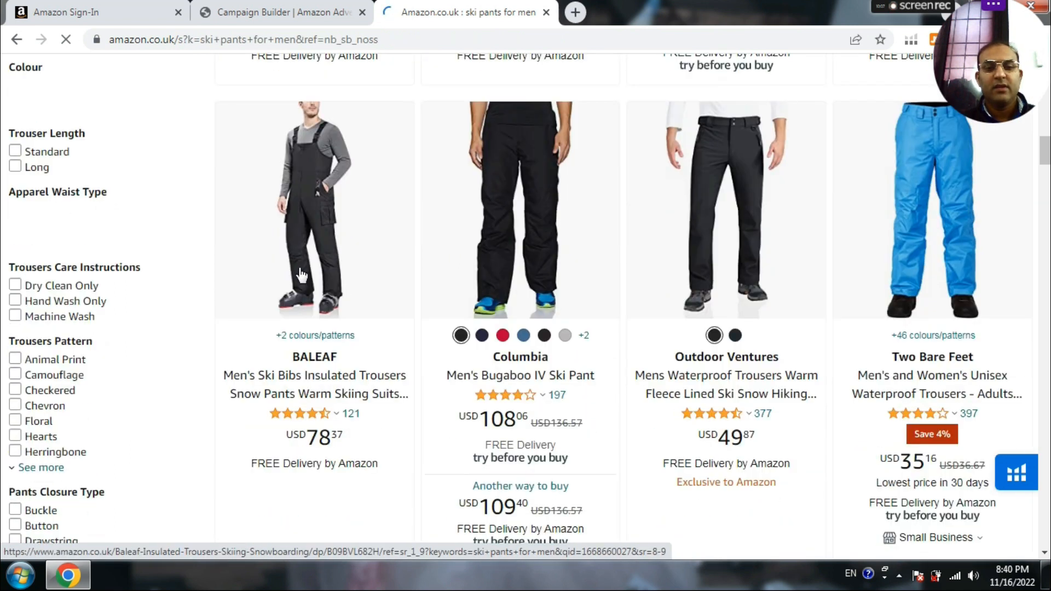
pyautogui.scroll(-10, 615, 301)
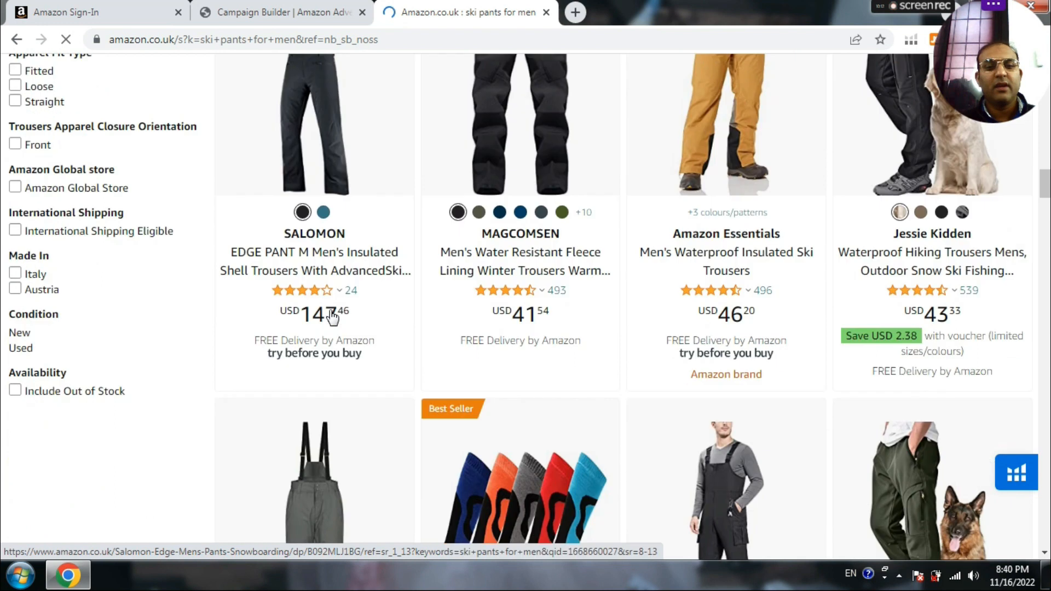
pyautogui.scroll(-2, 333, 316)
pyautogui.scroll(14, 331, 312)
pyautogui.scroll(11, 338, 300)
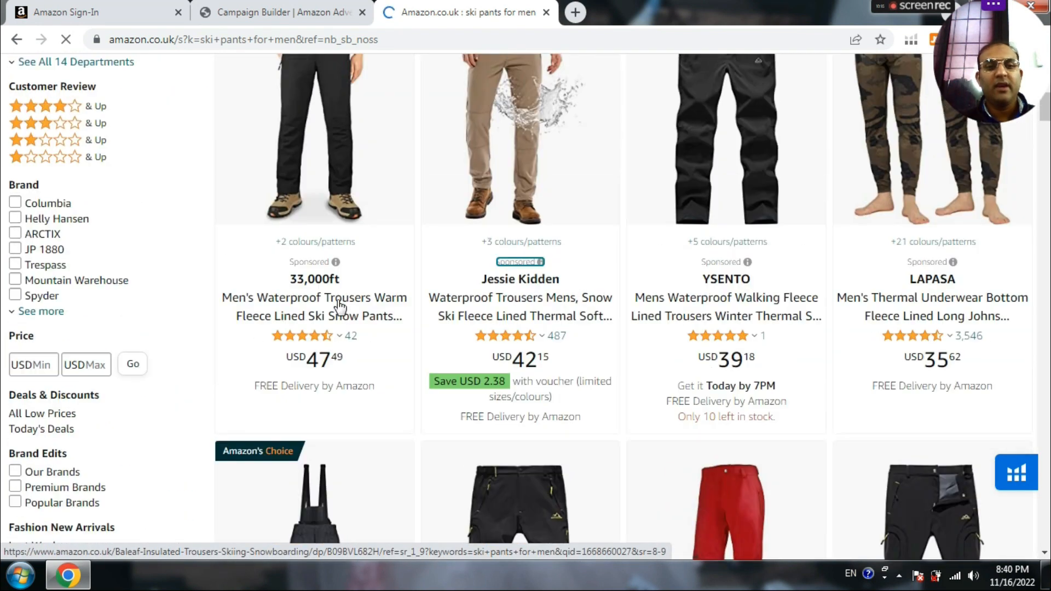
pyautogui.click(335, 262)
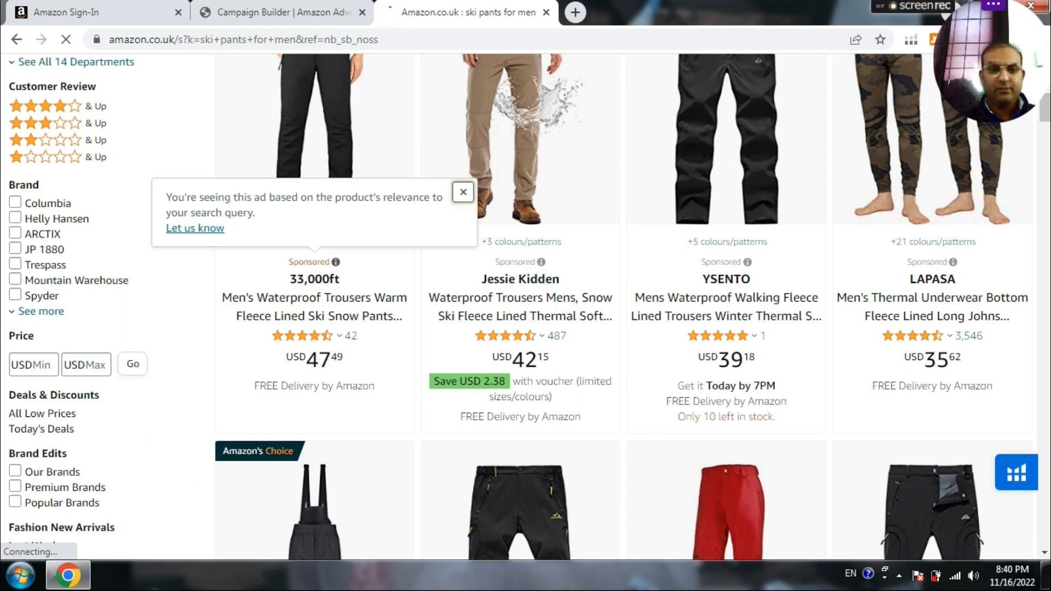
# Compare the Sponsored Brands campaign type with the sponsored banner above the amazon.co.uk results, and return to the campaign type choices
pyautogui.click(265, 8)
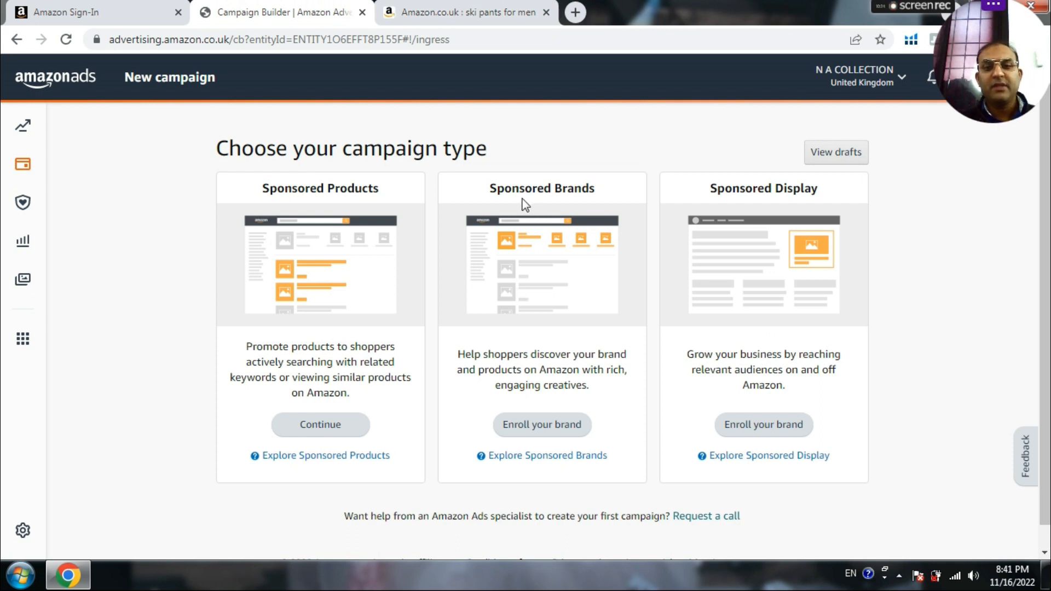
pyautogui.click(493, 12)
pyautogui.click(527, 437)
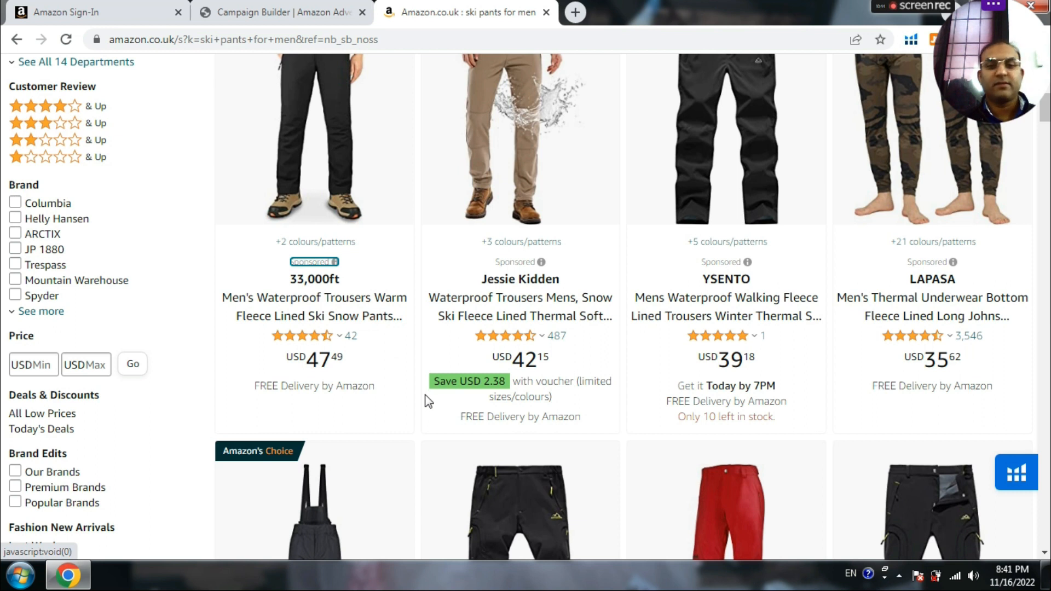
pyautogui.scroll(8, 427, 401)
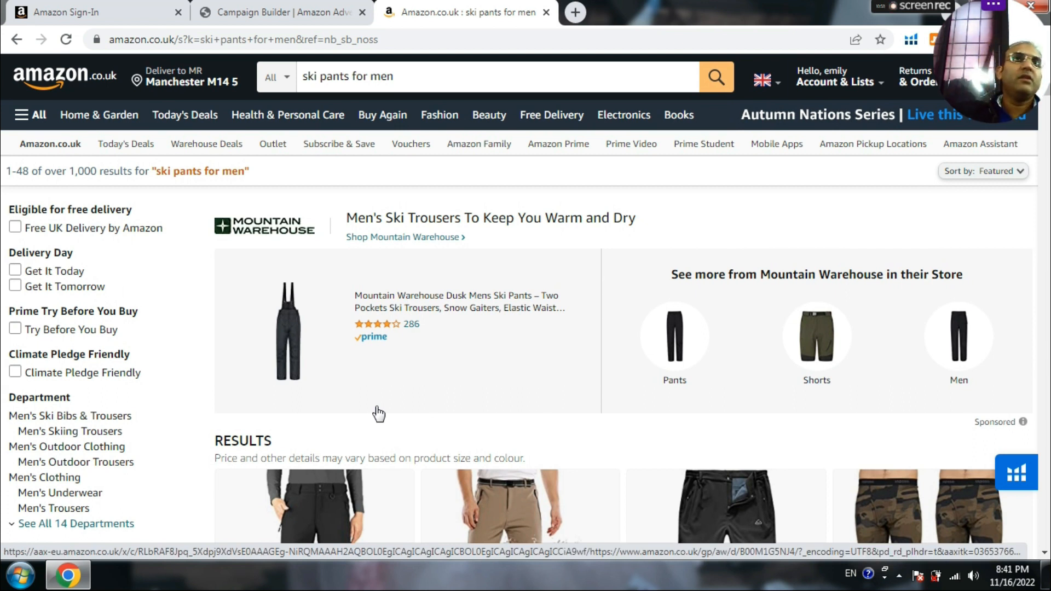
pyautogui.click(296, 13)
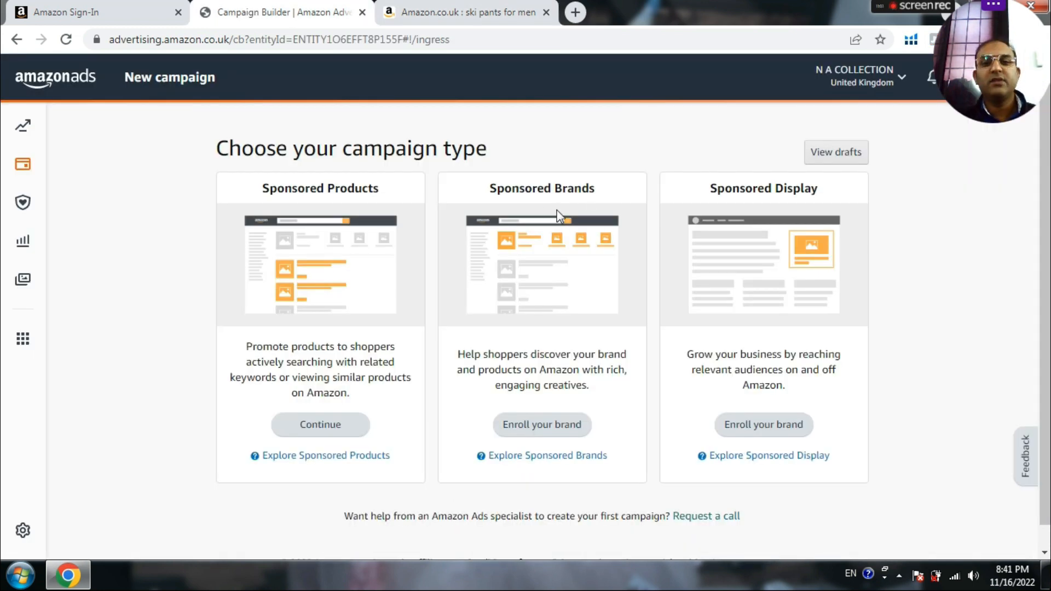
# Look through the sponsored listings in the amazon.co.uk ski pants results down to the brands related to the search
pyautogui.hotkey('ctrl', 'Tab')
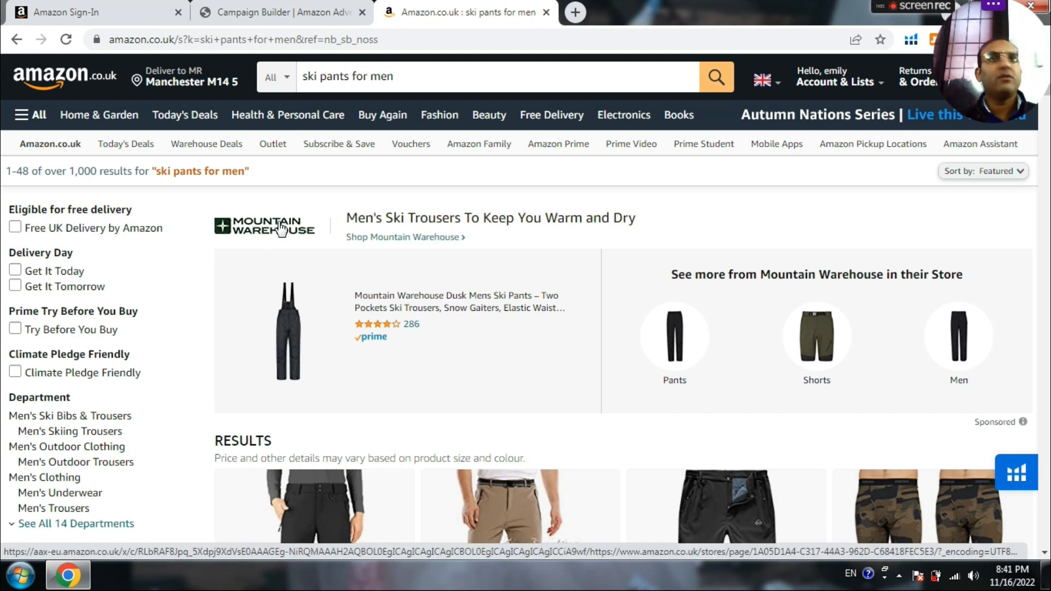
pyautogui.scroll(-1, 284, 244)
pyautogui.scroll(-20, 284, 244)
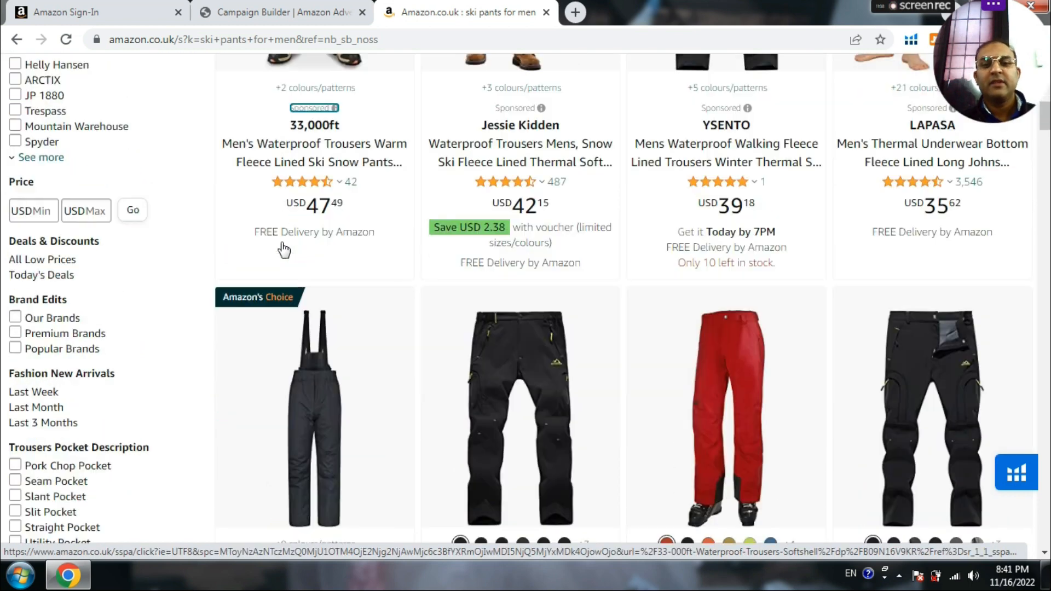
pyautogui.scroll(-20, 241, 283)
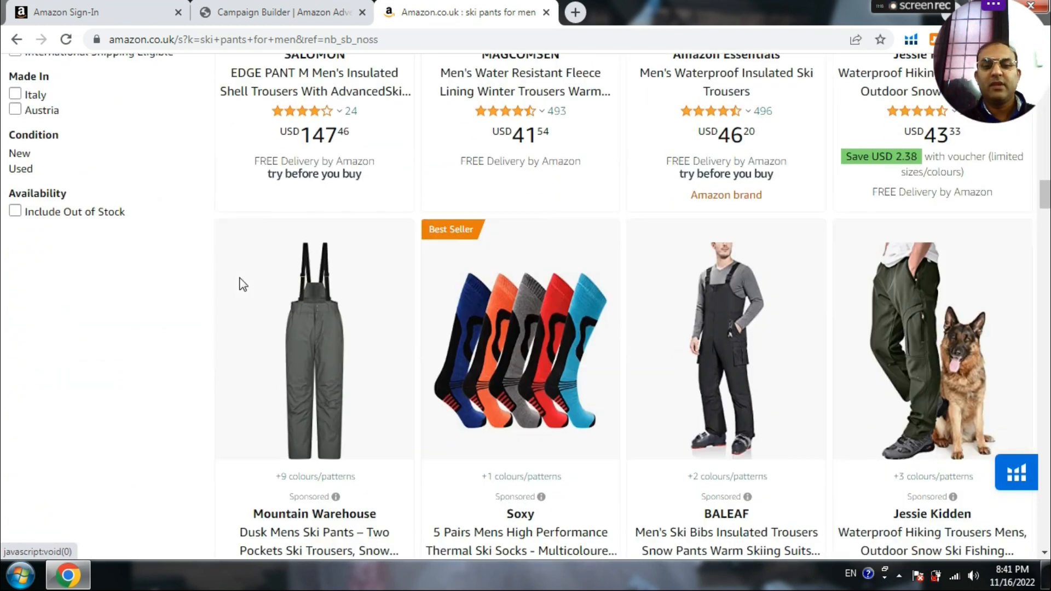
pyautogui.scroll(-5, 163, 255)
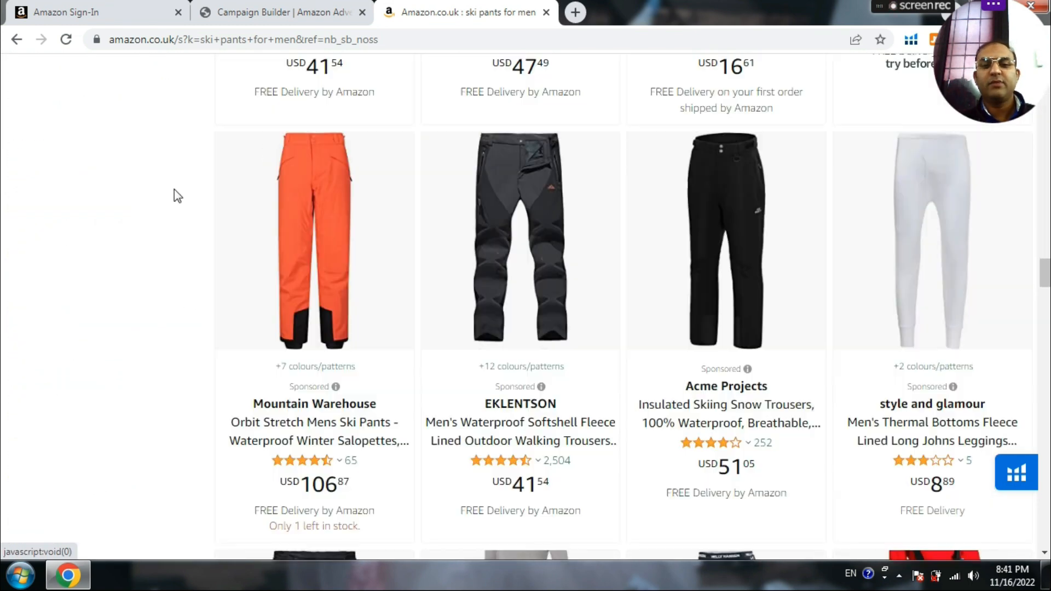
pyautogui.scroll(-6, 122, 195)
pyautogui.scroll(-20, 102, 177)
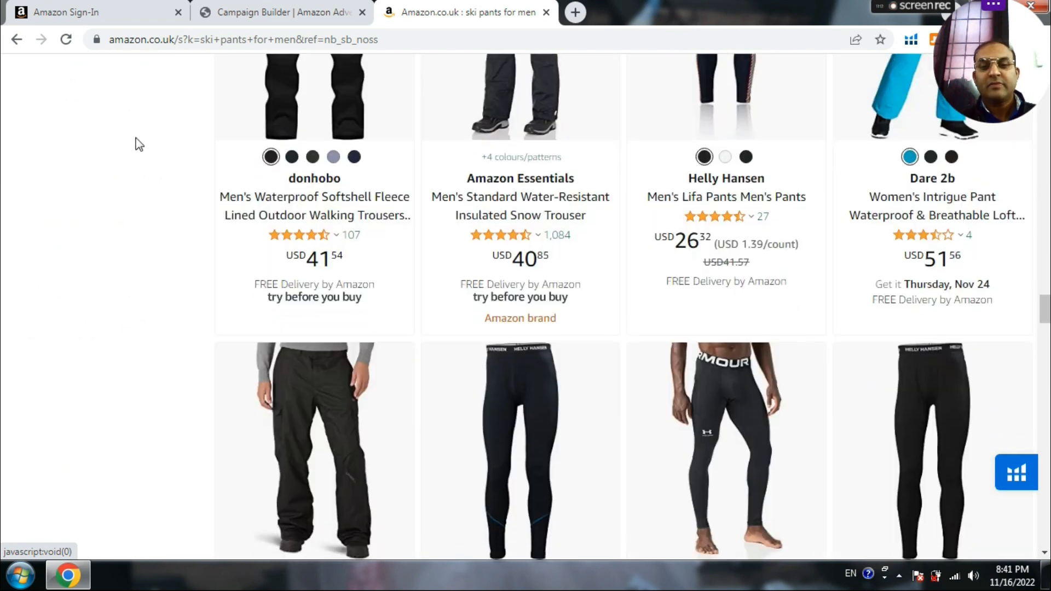
pyautogui.scroll(-10, 161, 162)
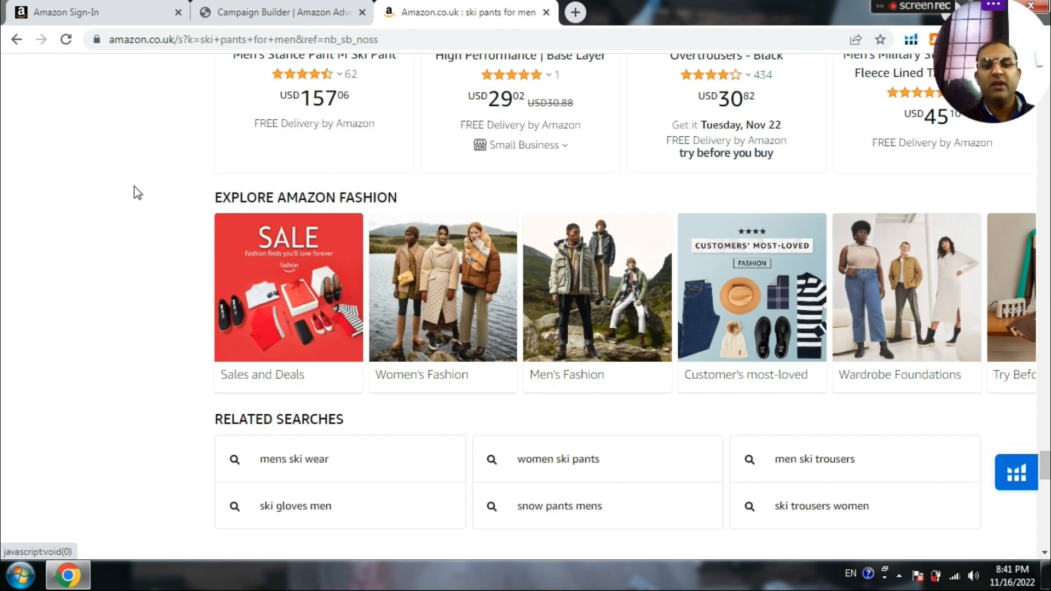
pyautogui.scroll(-10, 156, 200)
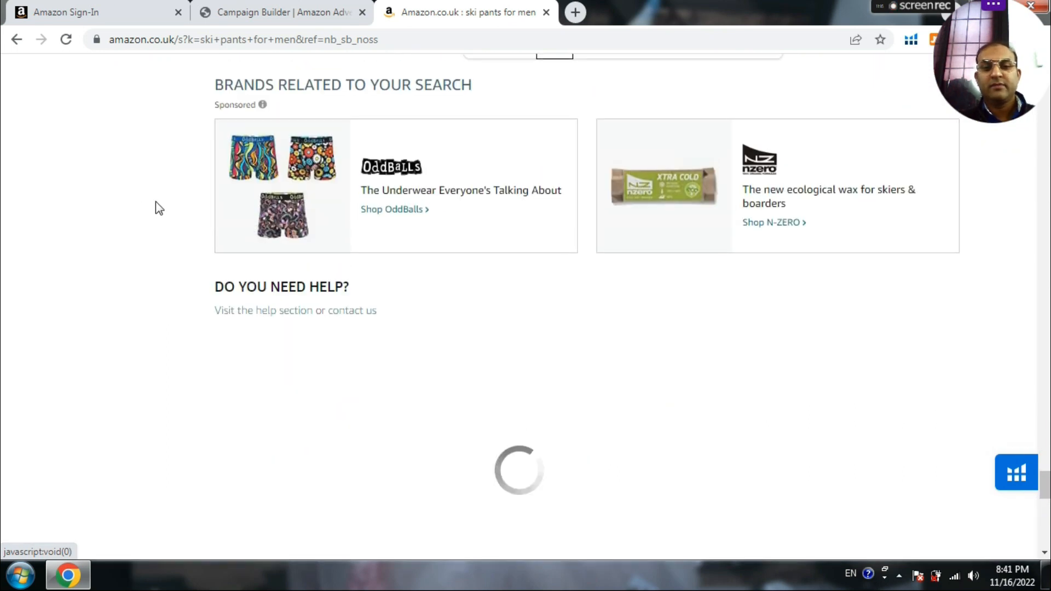
pyautogui.scroll(1, 156, 202)
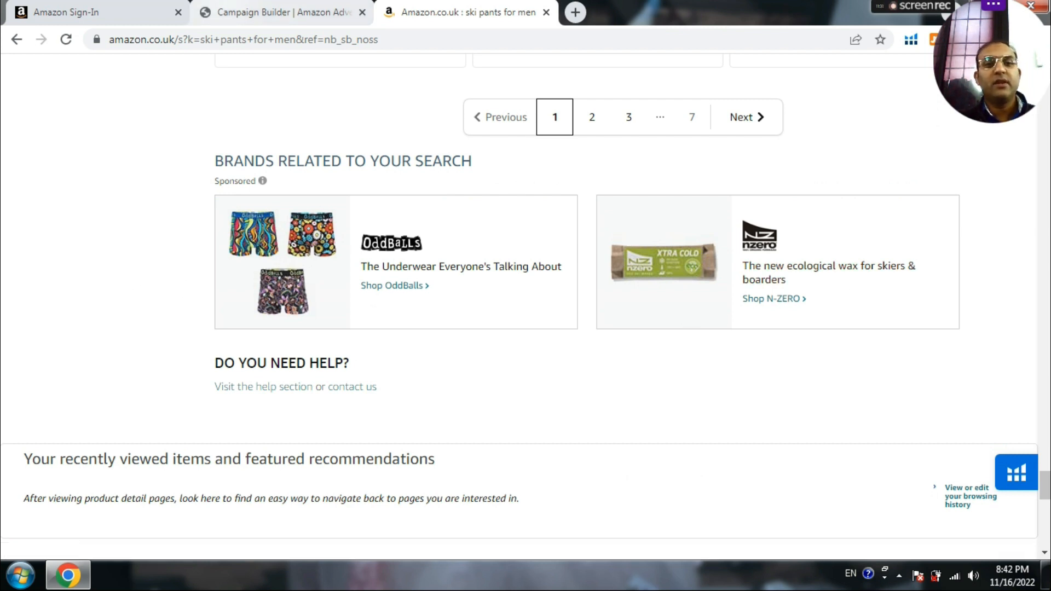
pyautogui.click(268, 12)
pyautogui.hotkey('ctrl', 'Tab')
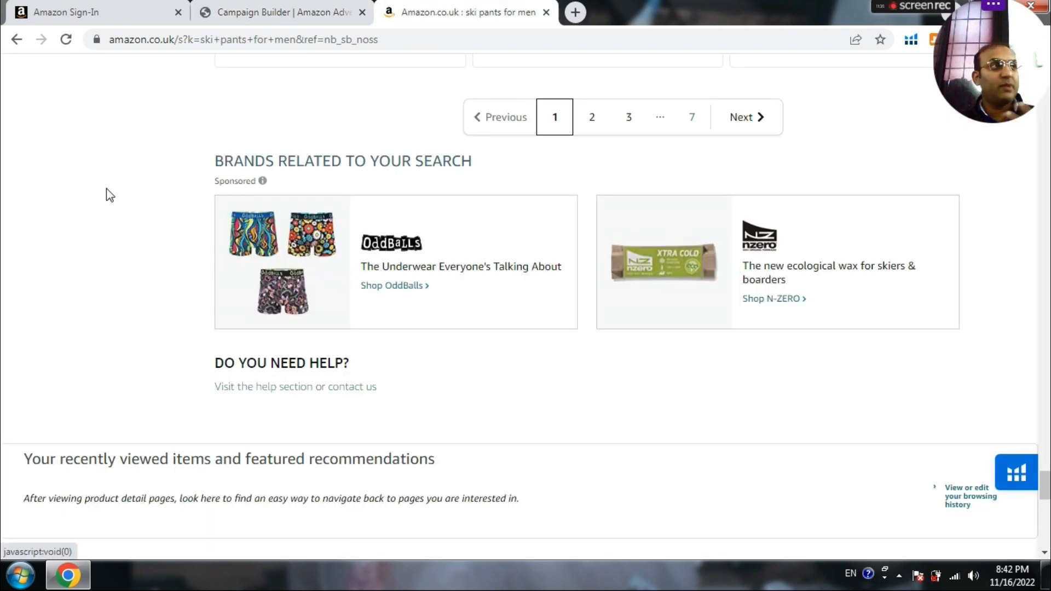
# Review the ski pants listings again from the end of the page back up to the Mountain Warehouse banner
pyautogui.scroll(6, 106, 195)
pyautogui.scroll(2, 115, 241)
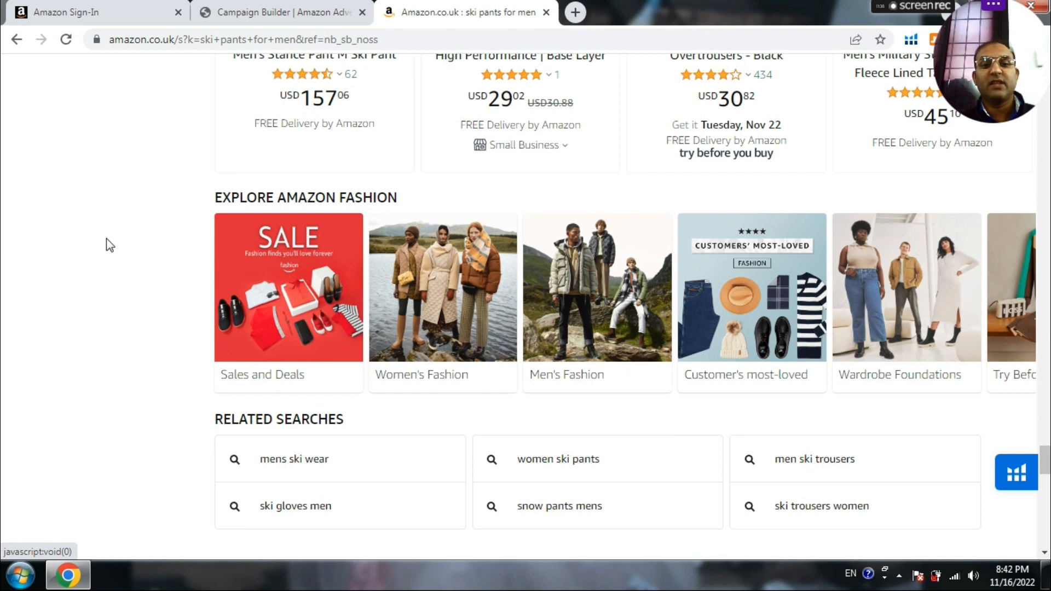
pyautogui.scroll(3, 110, 248)
pyautogui.scroll(12, 186, 261)
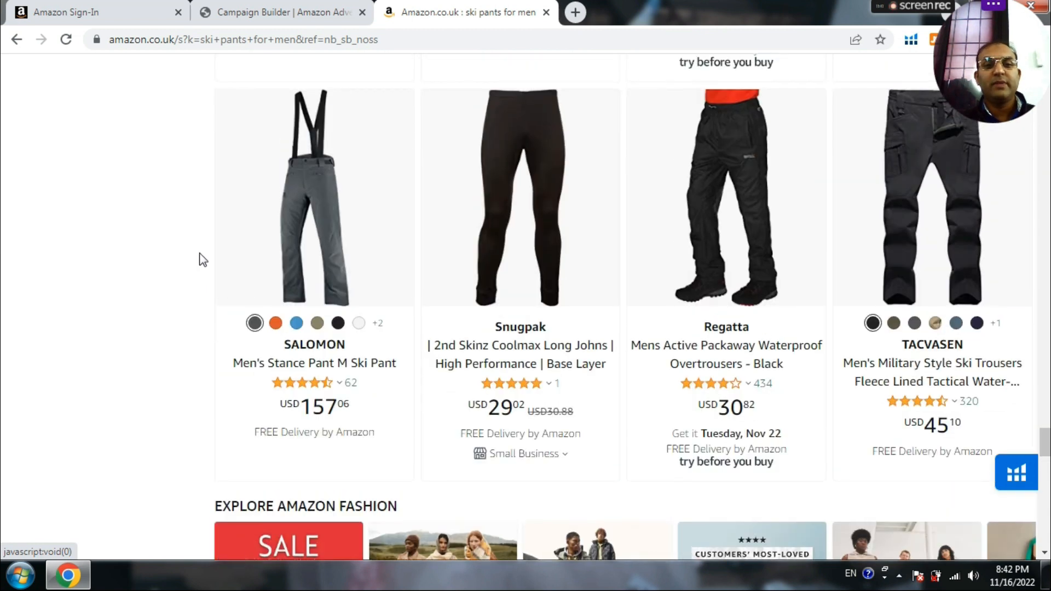
pyautogui.scroll(15, 206, 262)
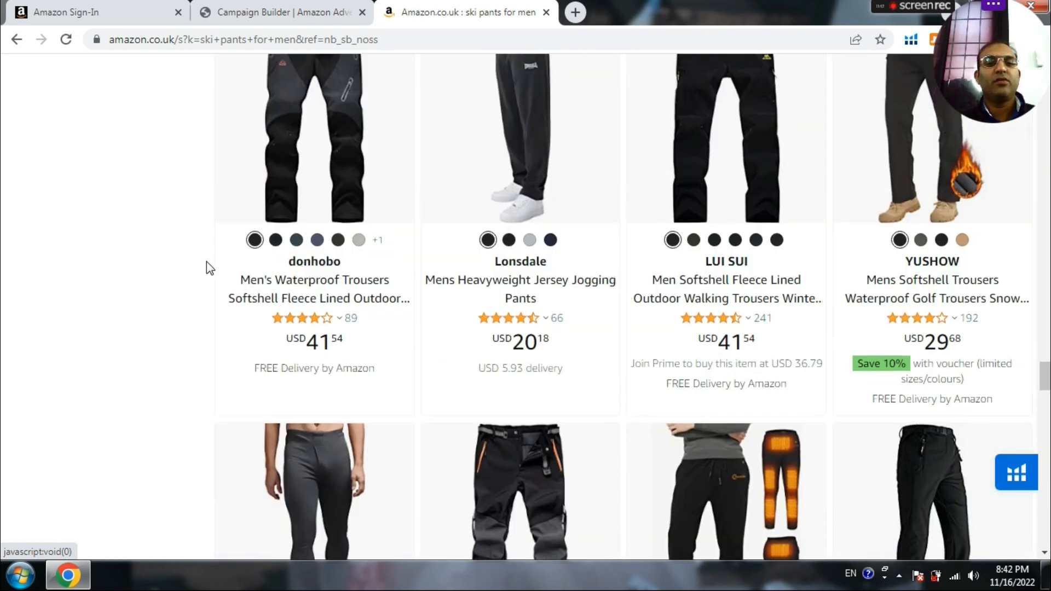
pyautogui.scroll(15, 191, 294)
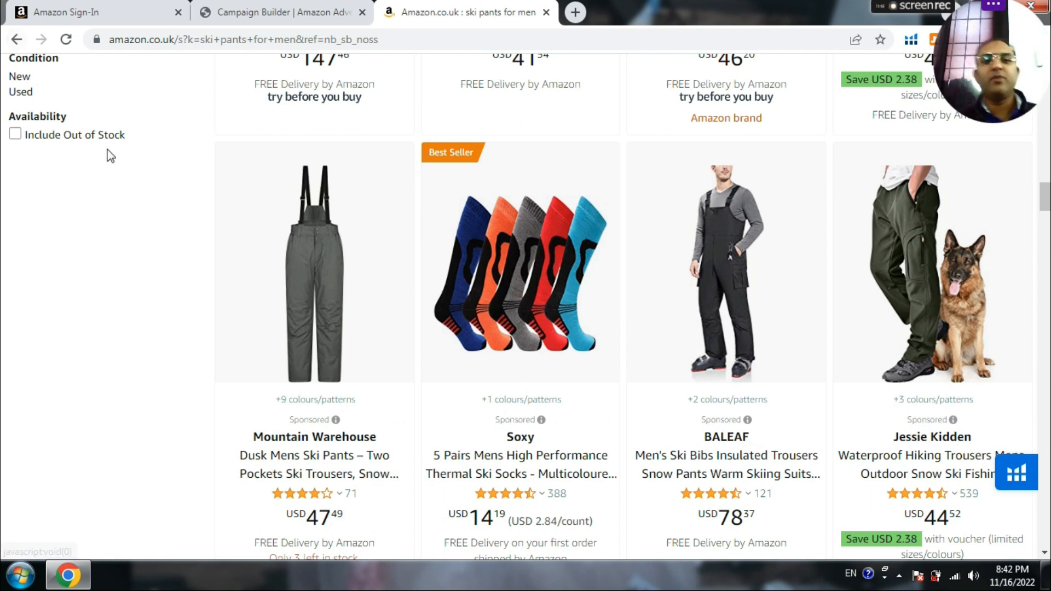
pyautogui.scroll(13, 432, 312)
pyautogui.scroll(-9, 298, 357)
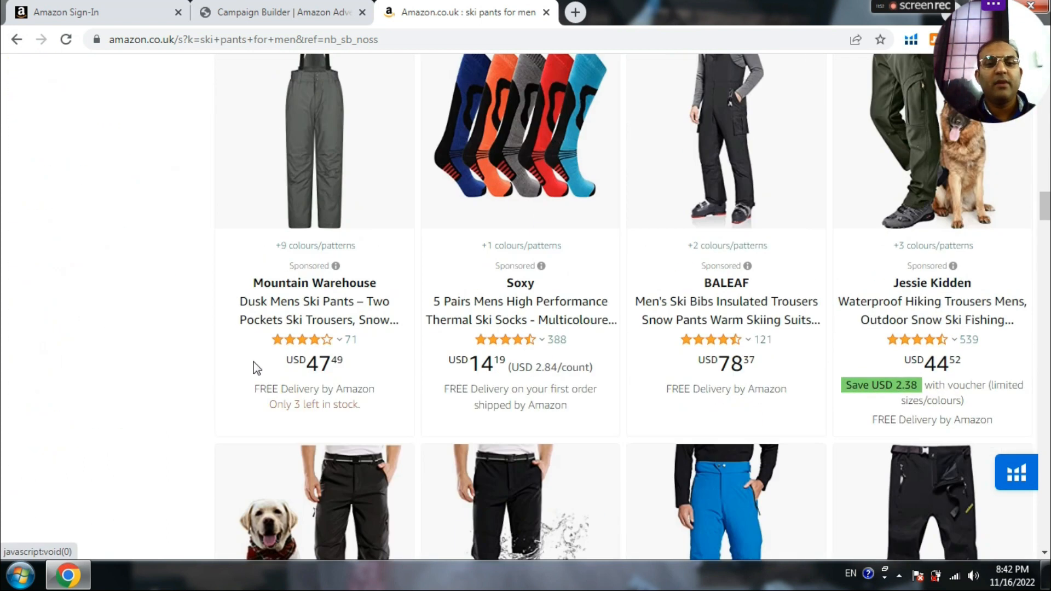
pyautogui.scroll(5, 258, 363)
pyautogui.scroll(-5, 258, 363)
pyautogui.scroll(12, 260, 377)
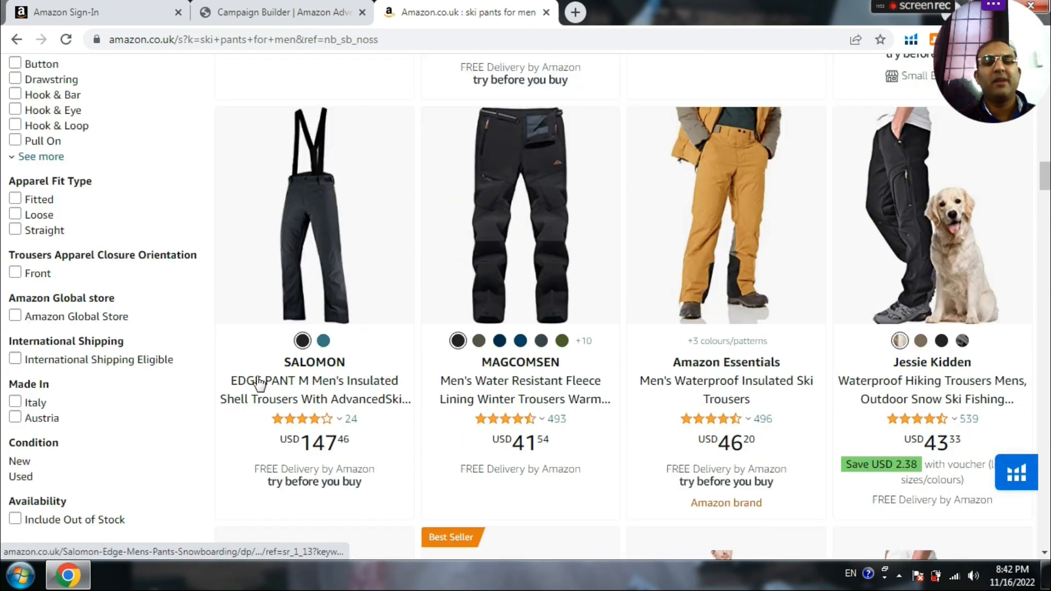
pyautogui.scroll(10, 260, 381)
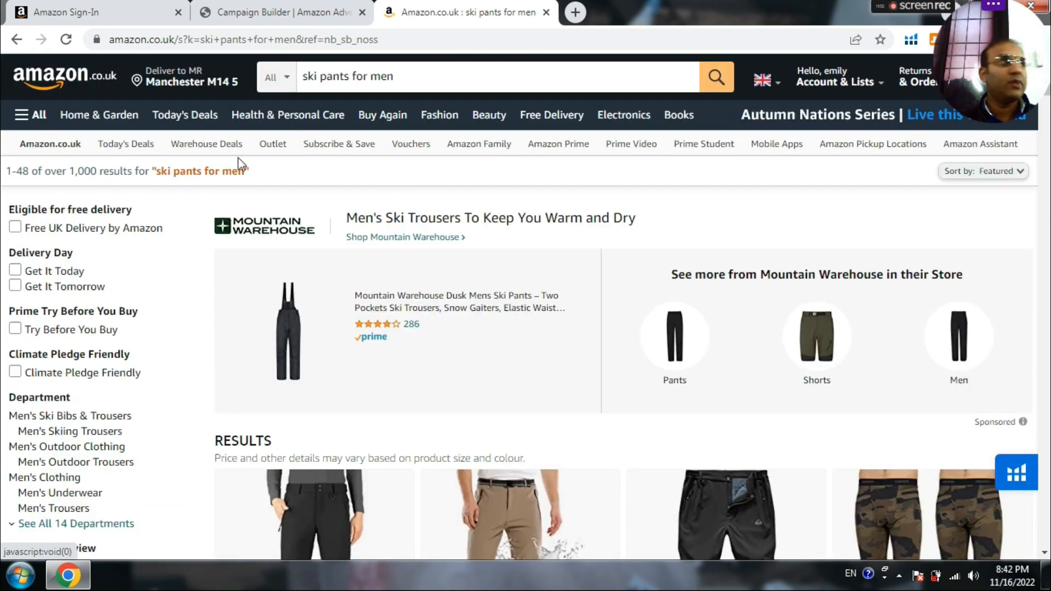
# Return to the campaign type choices and start a Sponsored Products campaign
pyautogui.click(252, 13)
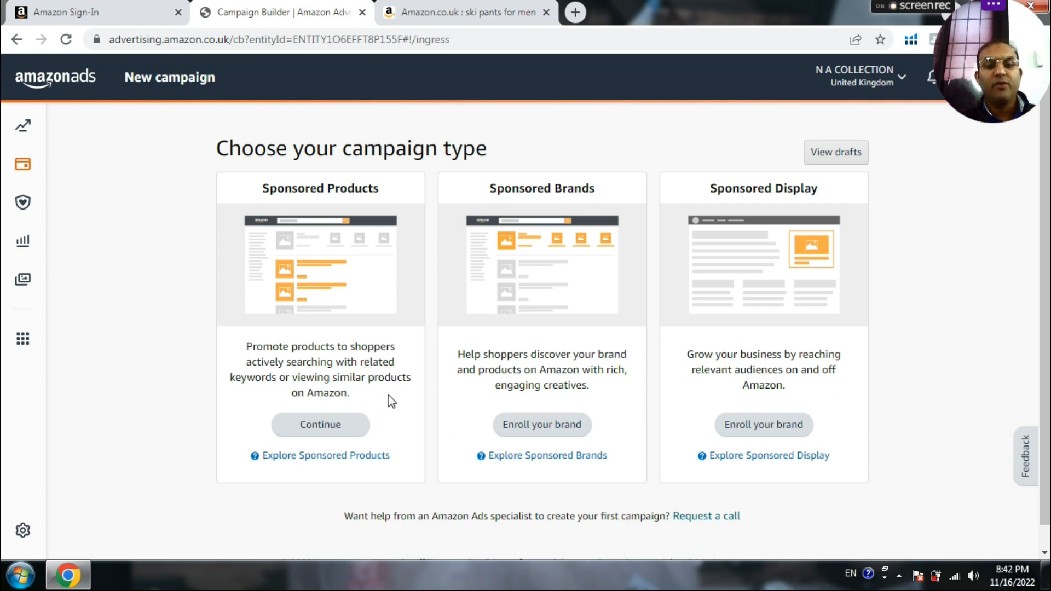
pyautogui.click(327, 427)
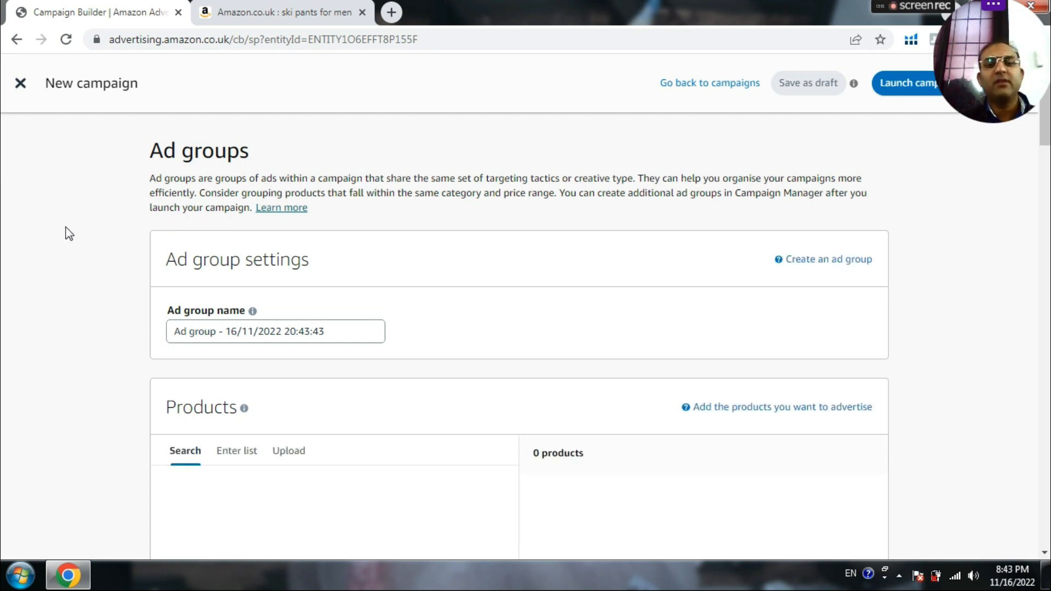
# Examine the ad group settings and the product selection section of the new campaign, and dismiss the help tip
pyautogui.scroll(-2, 163, 186)
pyautogui.moveTo(163, 185); pyautogui.dragTo(353, 182)
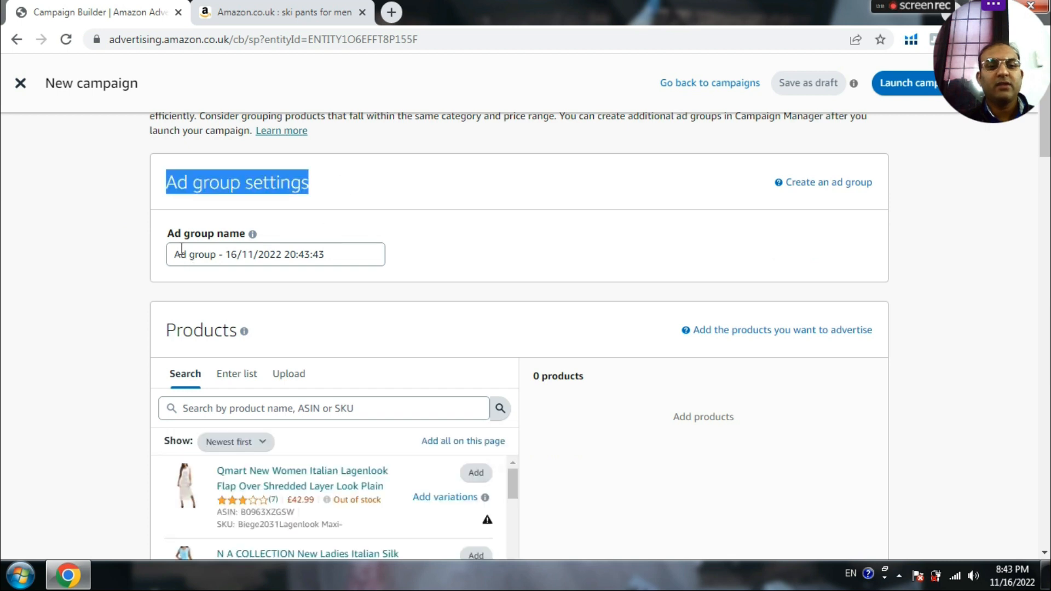
pyautogui.click(224, 248)
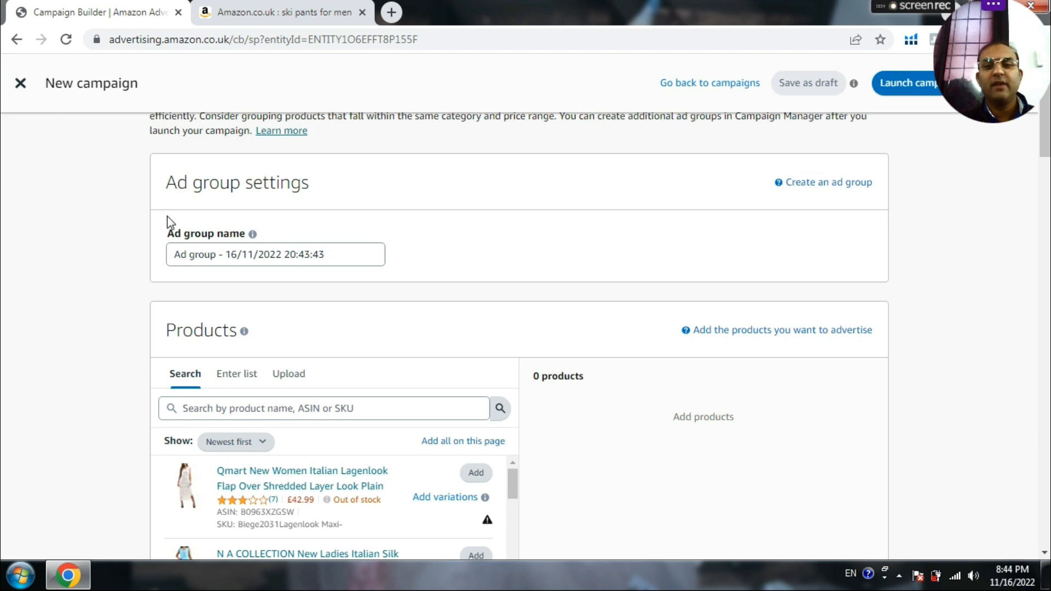
pyautogui.scroll(1, 122, 235)
pyautogui.scroll(-4, 122, 234)
pyautogui.scroll(1, 209, 173)
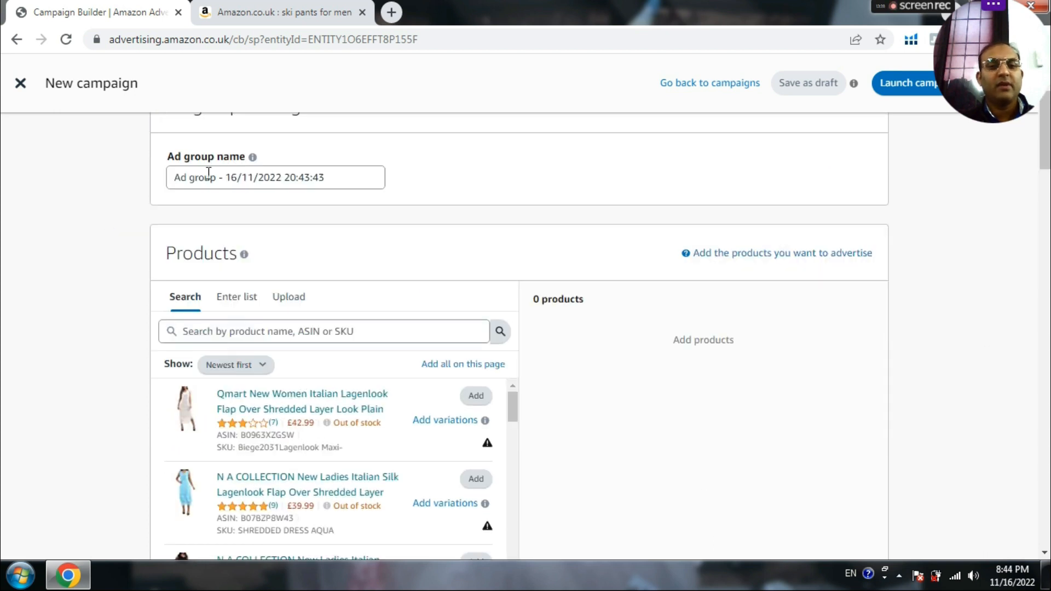
pyautogui.scroll(-1, 440, 153)
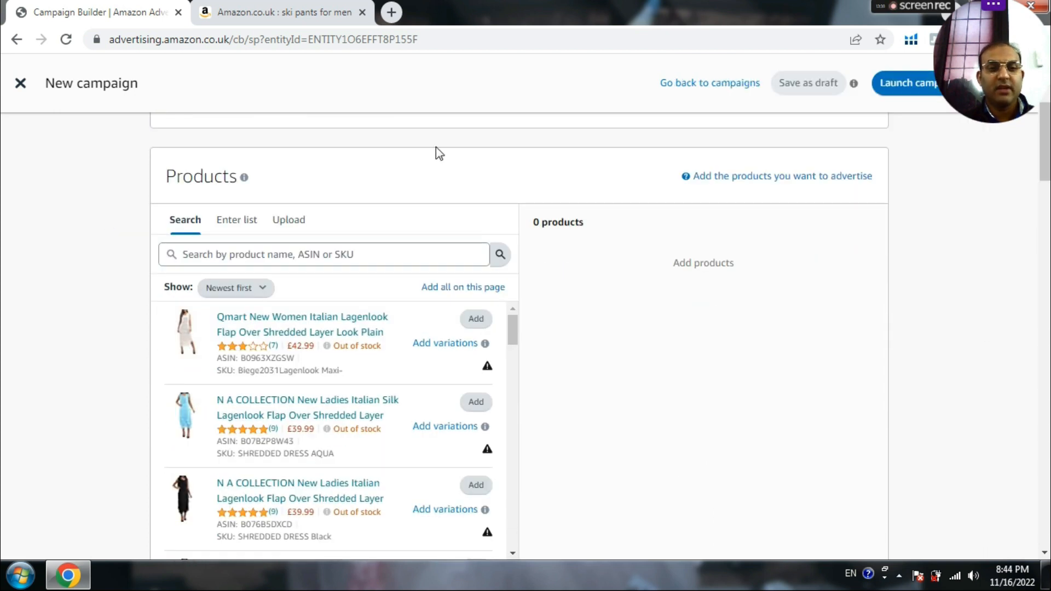
pyautogui.scroll(1, 131, 216)
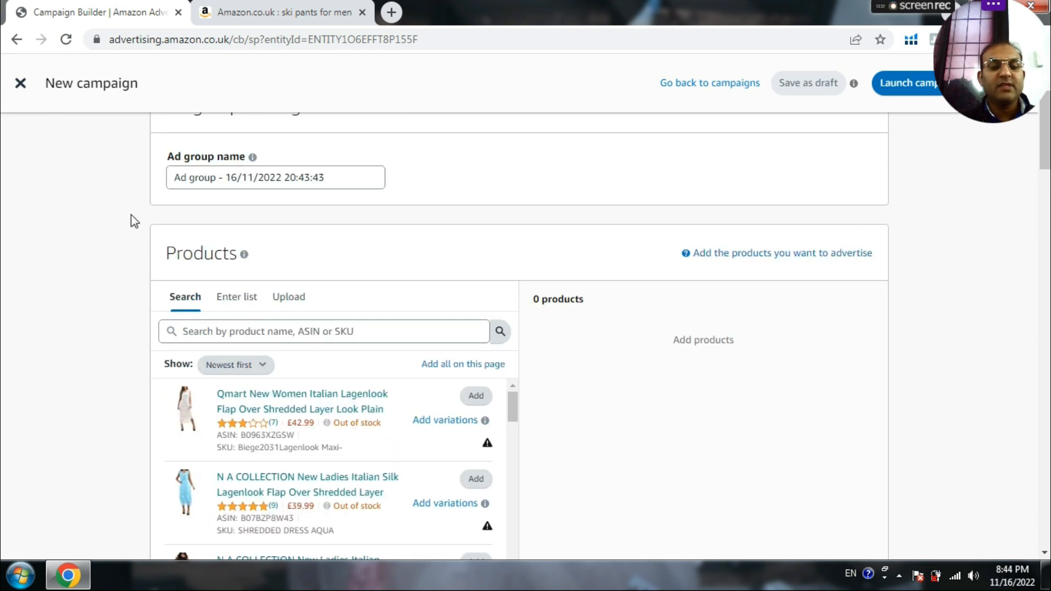
pyautogui.scroll(2, 130, 214)
pyautogui.scroll(-1, 127, 215)
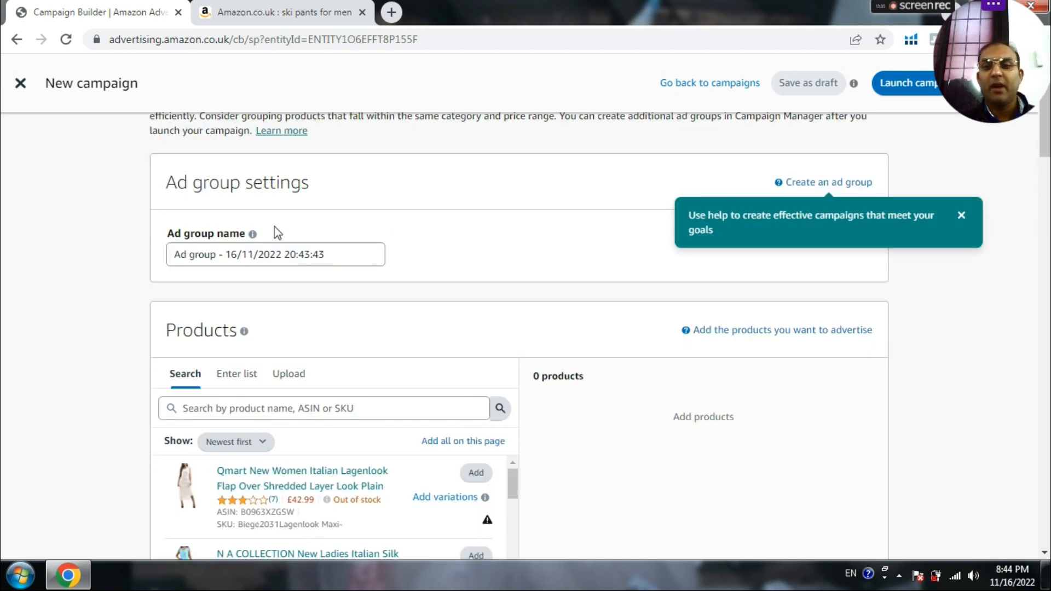
pyautogui.click(962, 215)
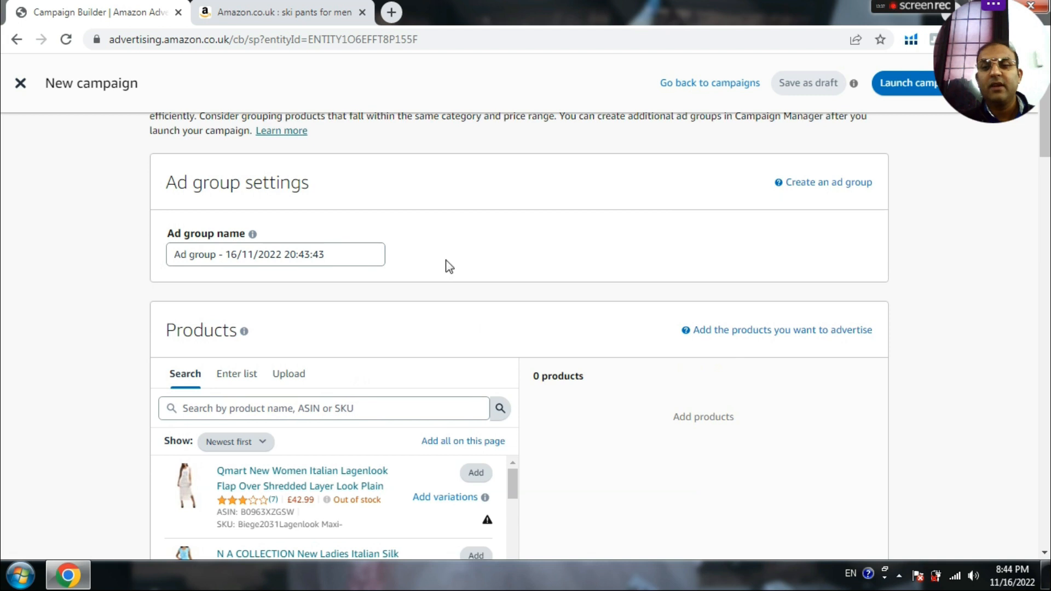
# Add the in-stock pink Long Sleeve Knitted Crop Top (SKU LipstickKnitCropTopUK) to the campaign's advertised products
pyautogui.scroll(-2, 86, 307)
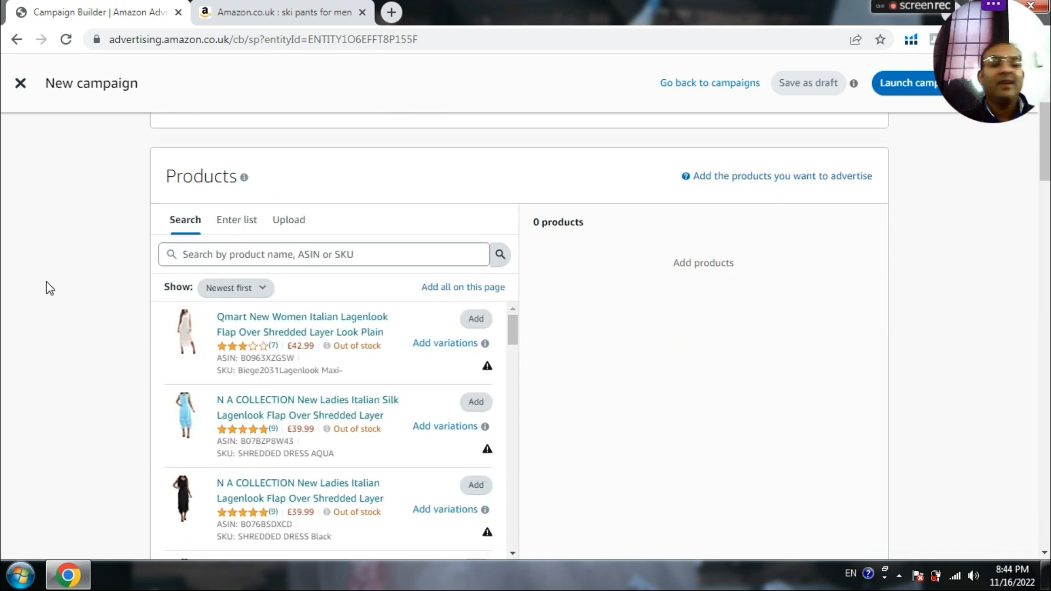
pyautogui.scroll(-1, 575, 252)
pyautogui.scroll(-1, 575, 252)
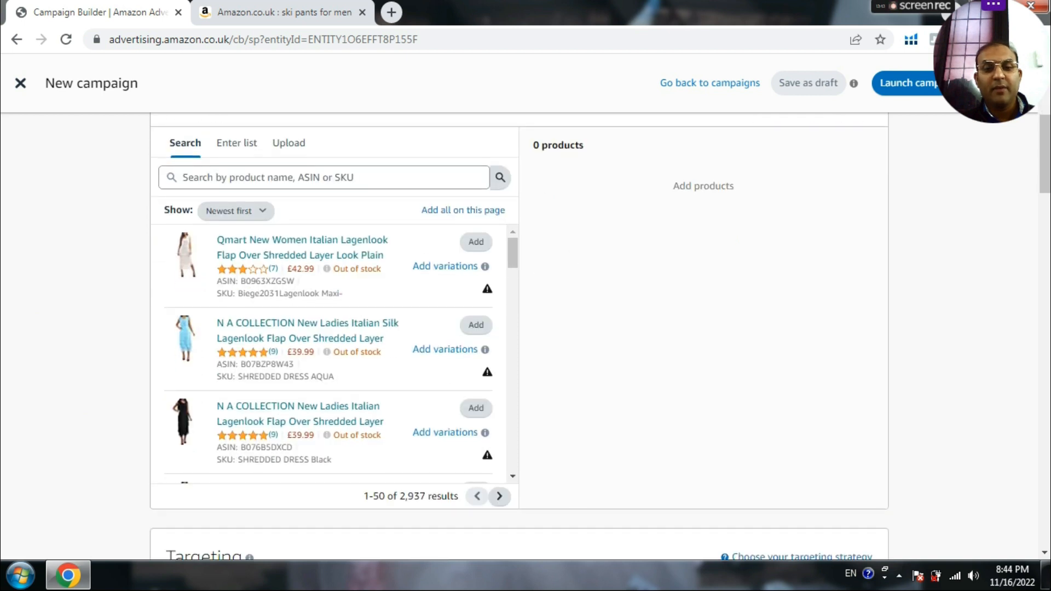
pyautogui.moveTo(489, 293)
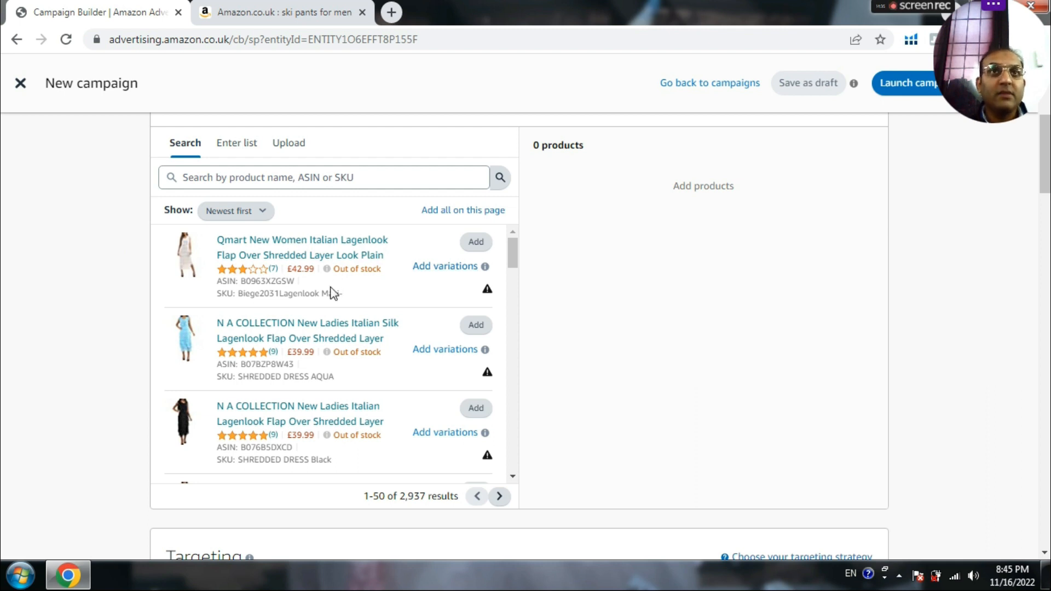
pyautogui.scroll(-5, 328, 296)
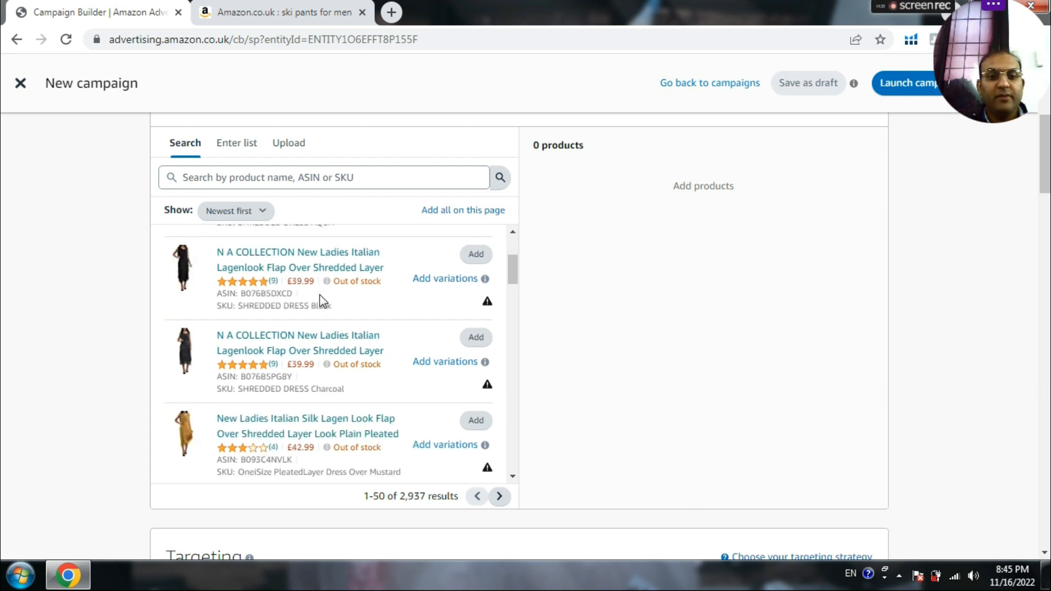
pyautogui.scroll(-6, 322, 300)
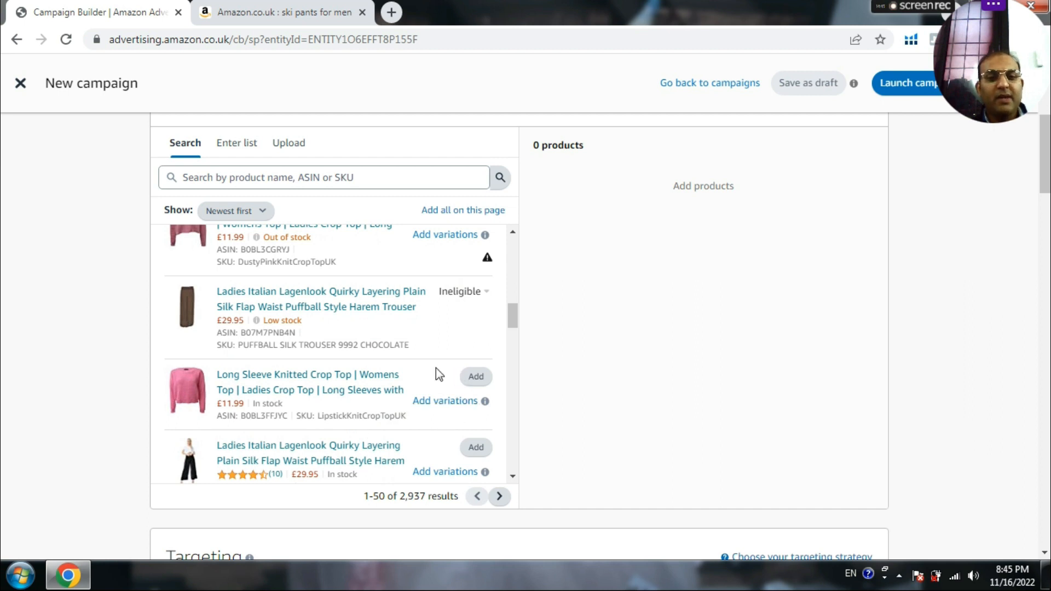
pyautogui.click(476, 379)
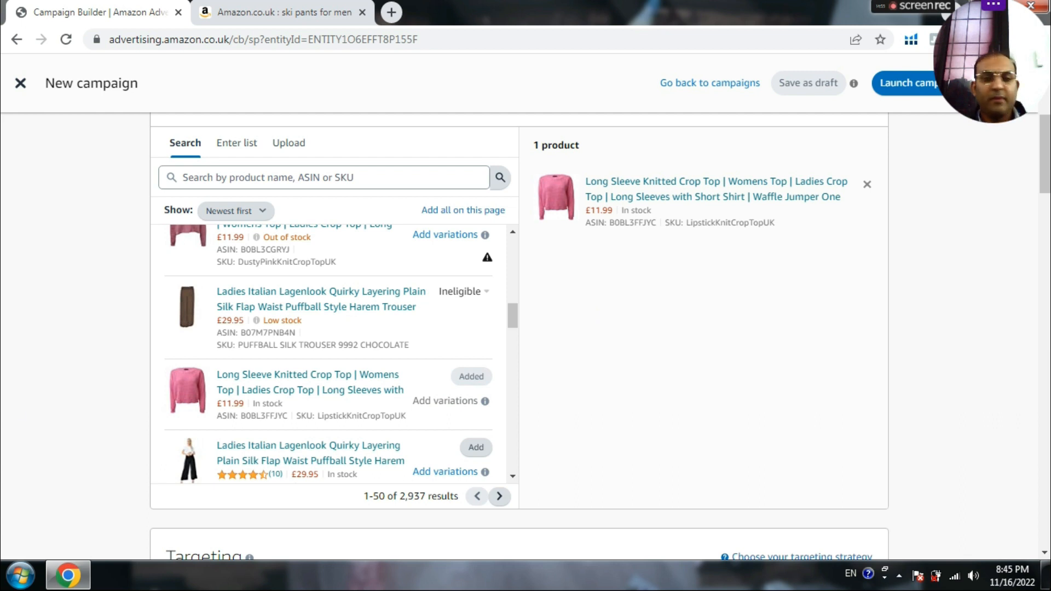
# Glance at the targeting options below the products, and open the product entry by list of ASINs
pyautogui.scroll(-3, 100, 271)
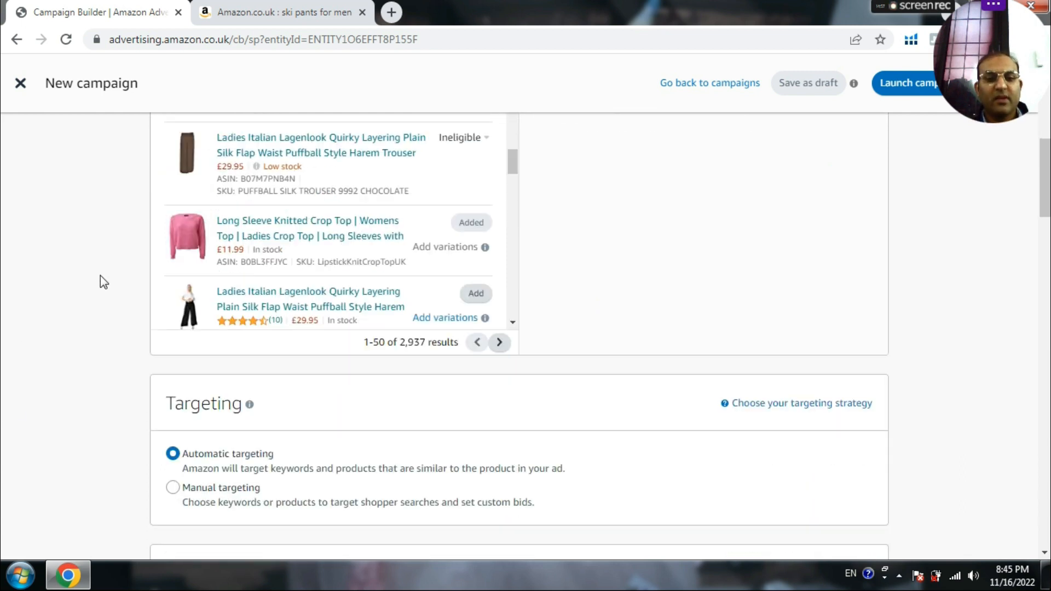
pyautogui.scroll(4, 79, 310)
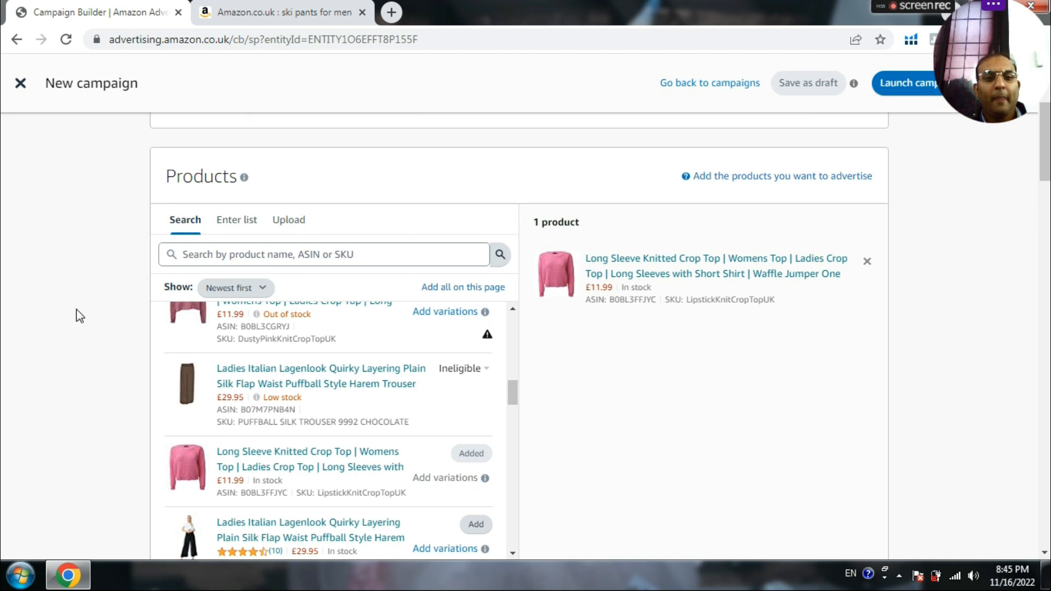
pyautogui.scroll(-4, 80, 316)
pyautogui.scroll(4, 79, 316)
pyautogui.scroll(-1, 81, 308)
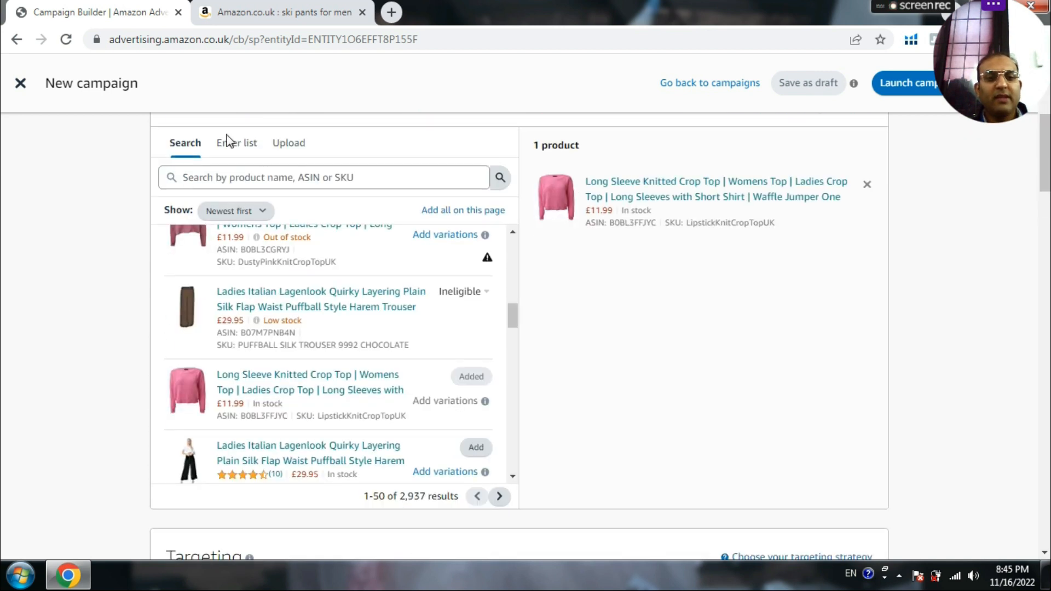
pyautogui.click(233, 147)
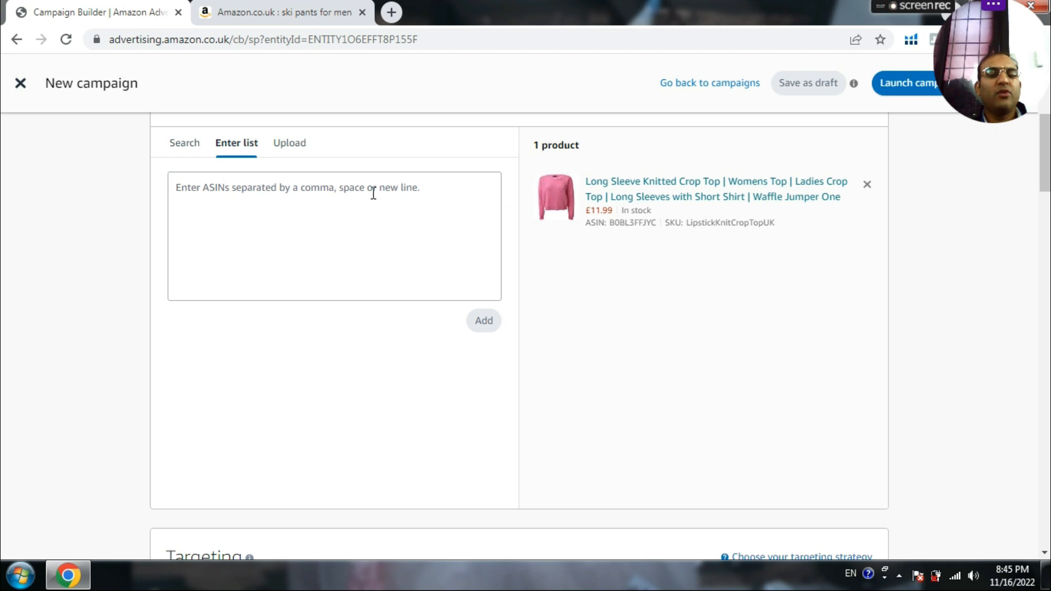
# View the file upload option for adding products and return to the product search
pyautogui.click(293, 152)
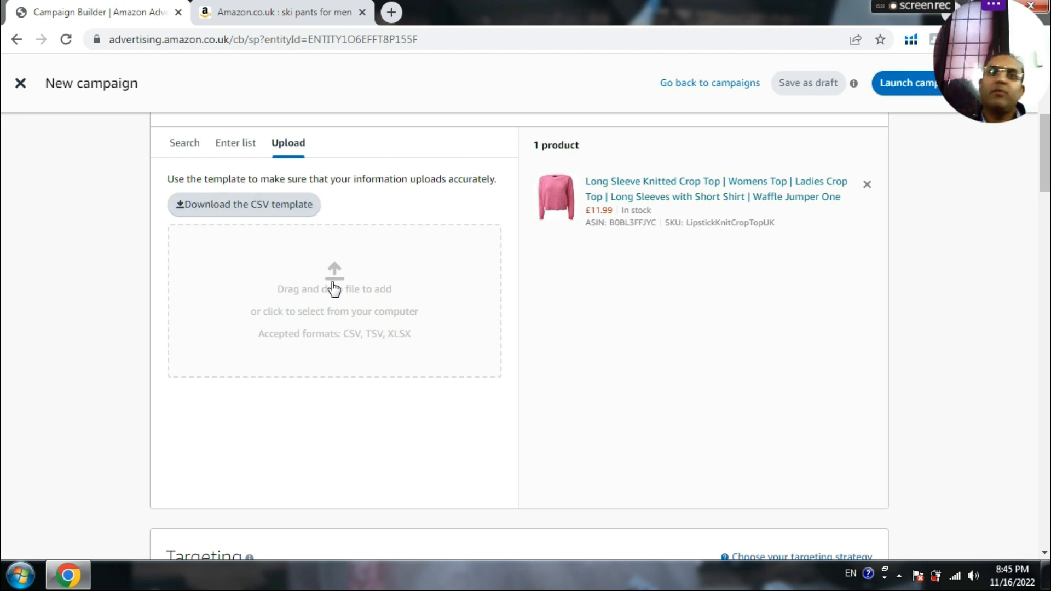
pyautogui.click(185, 144)
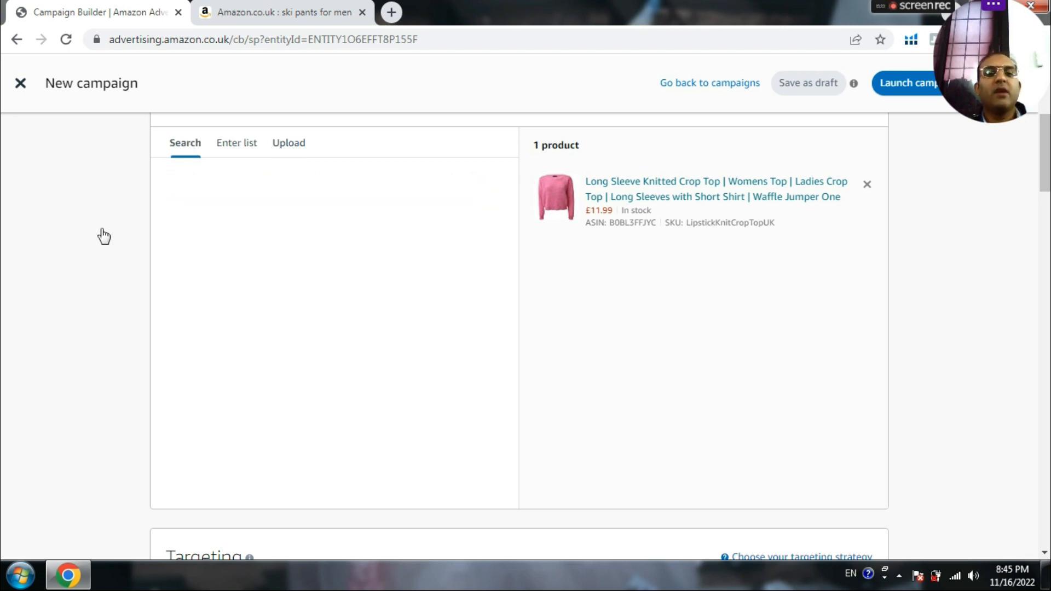
# Examine the Targeting section's automatic and manual choices, the Automatic Targeting bid settings and the product list above them
pyautogui.scroll(-4, 104, 236)
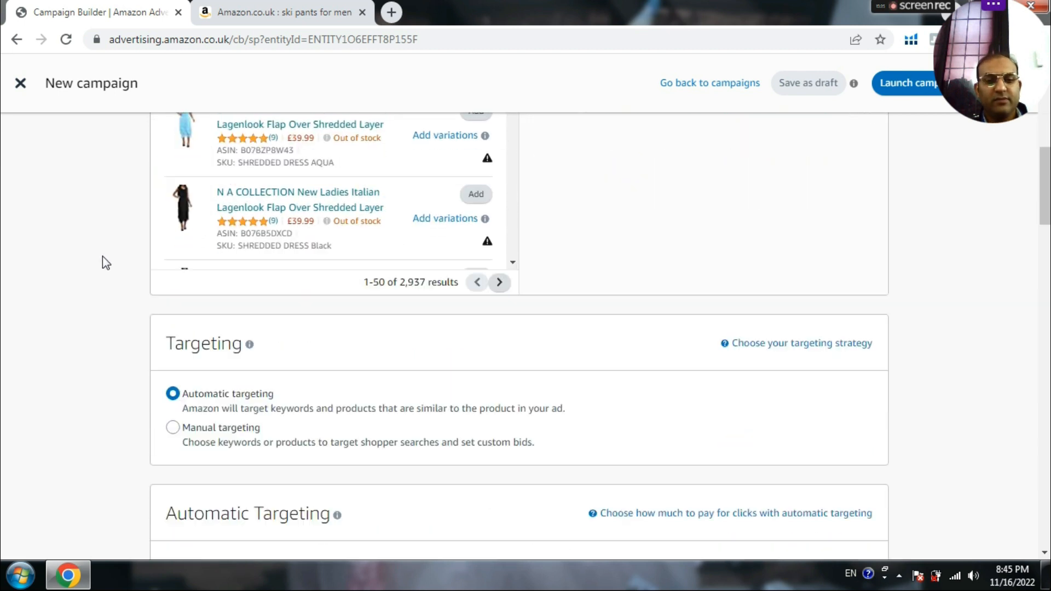
pyautogui.scroll(-1, 85, 268)
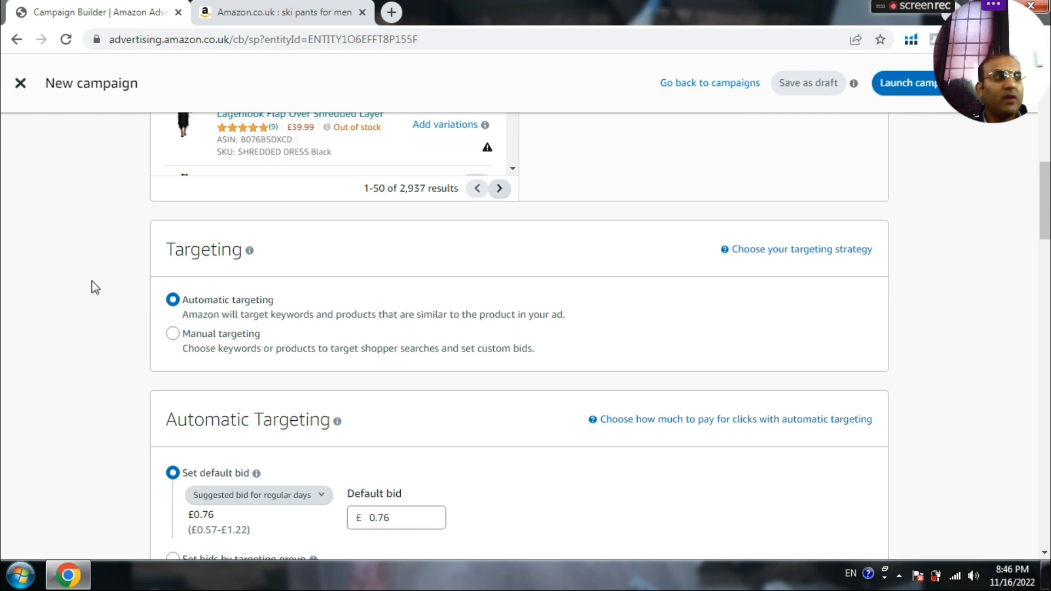
pyautogui.scroll(-1, 98, 283)
pyautogui.scroll(-1, 94, 276)
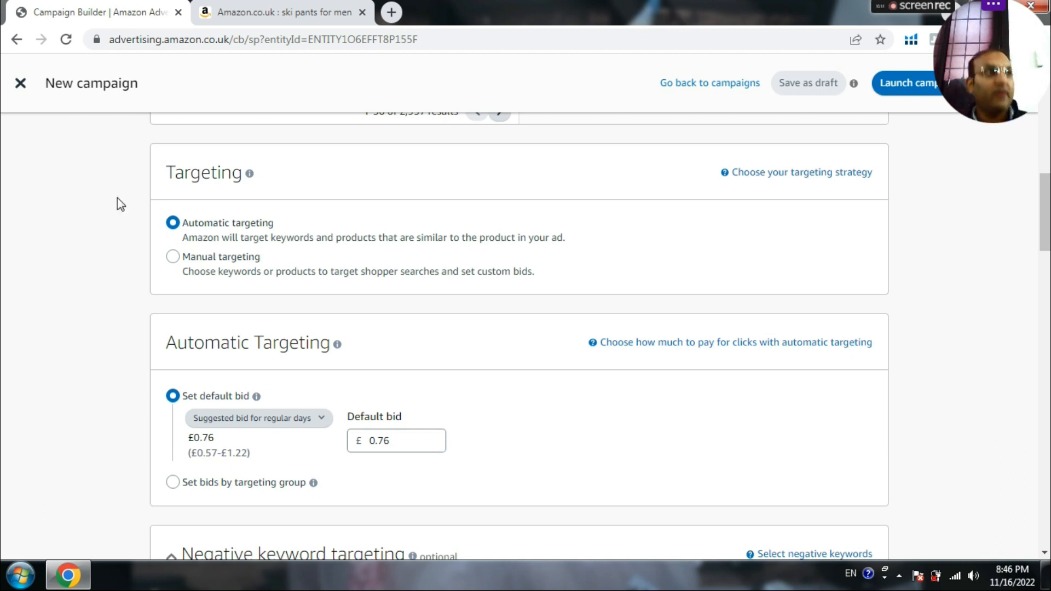
pyautogui.scroll(5, 103, 271)
pyautogui.scroll(1, 609, 290)
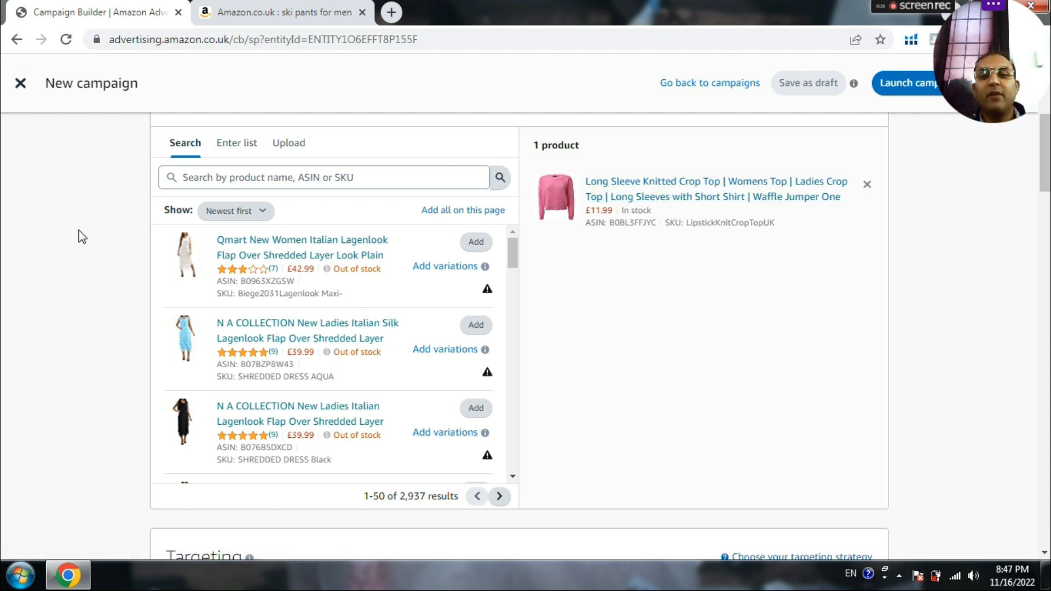
pyautogui.scroll(-5, 99, 220)
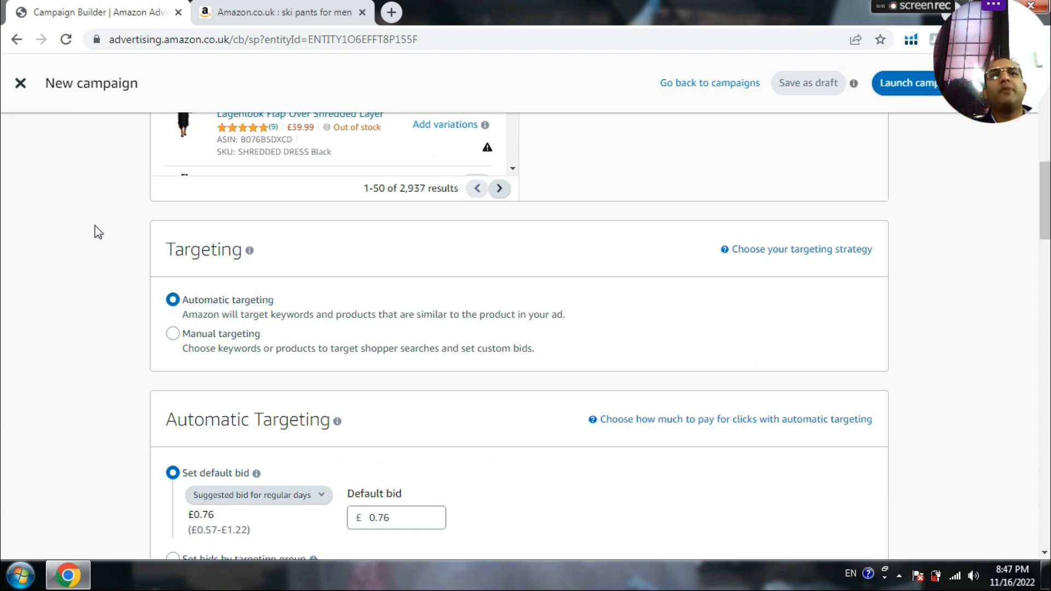
pyautogui.scroll(-1, 96, 231)
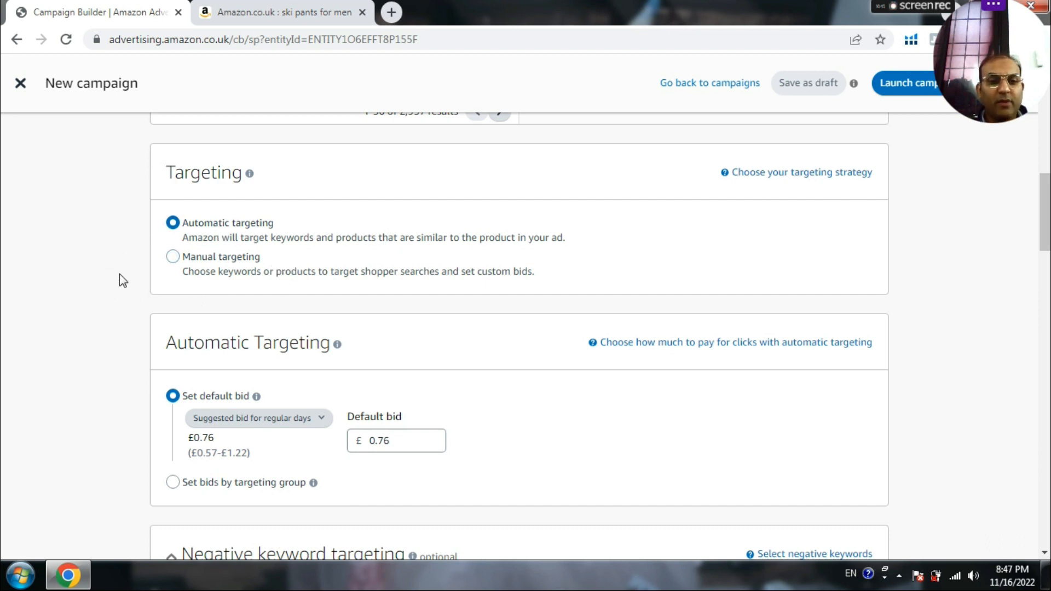
pyautogui.scroll(-1, 120, 276)
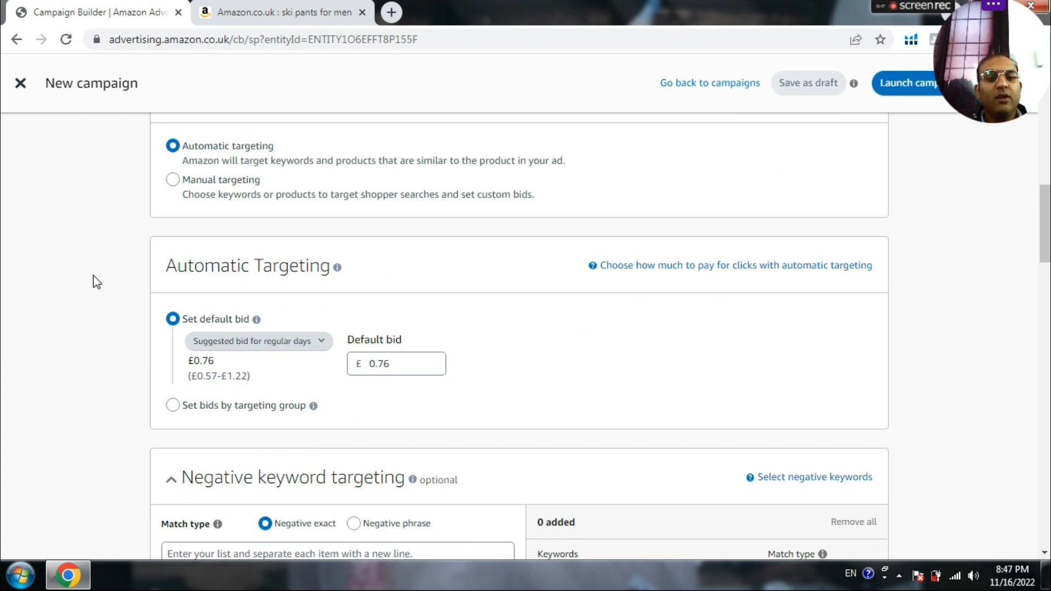
pyautogui.scroll(-1, 97, 282)
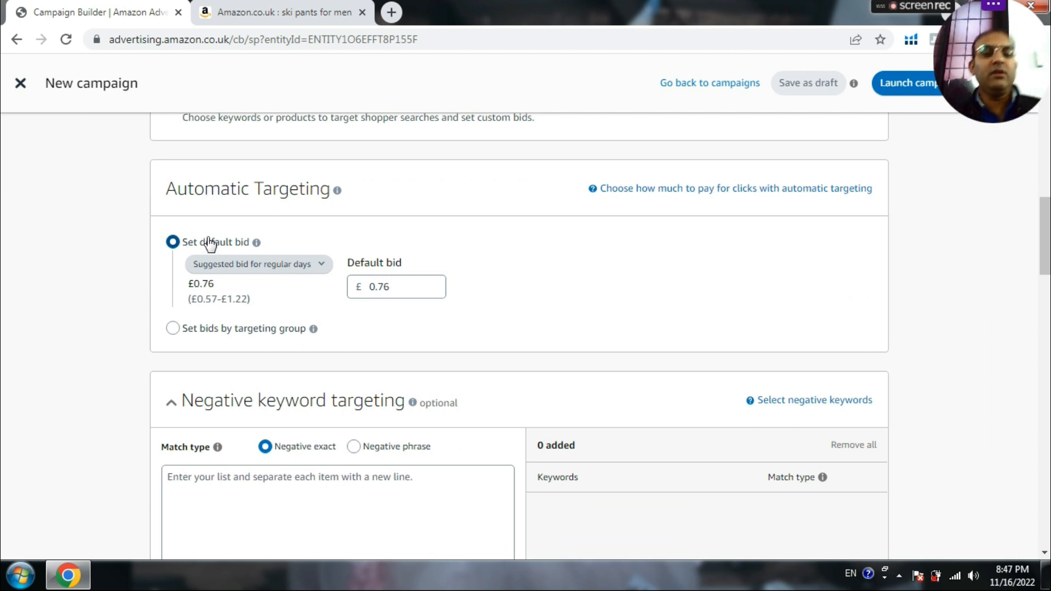
pyautogui.scroll(1, 173, 236)
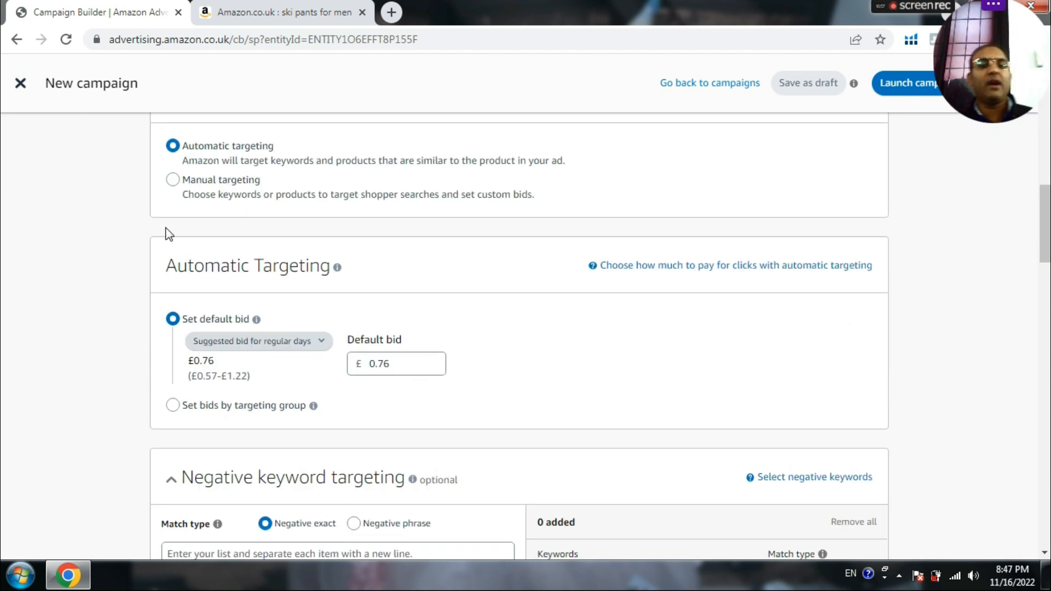
# Switch to manual targeting to view its keyword and product targeting options, and restore automatic targeting
pyautogui.click(173, 181)
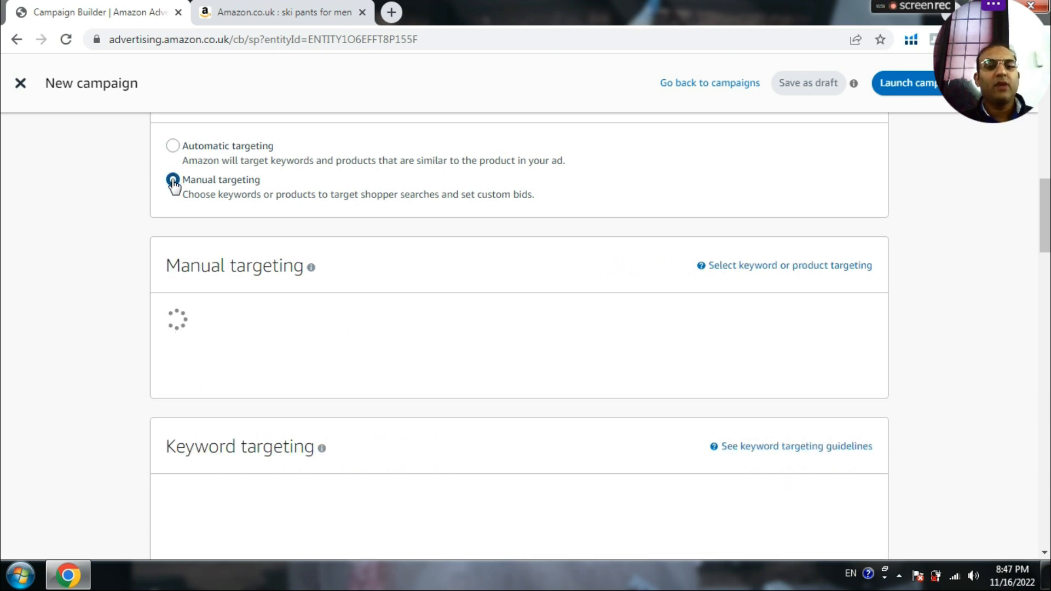
pyautogui.scroll(-5, 212, 282)
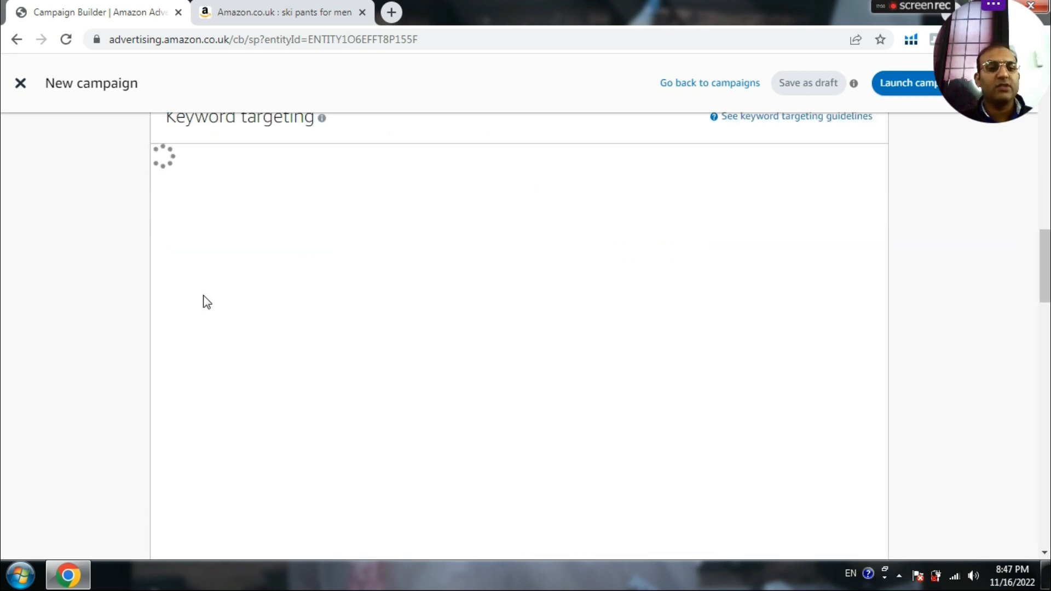
pyautogui.scroll(3, 197, 293)
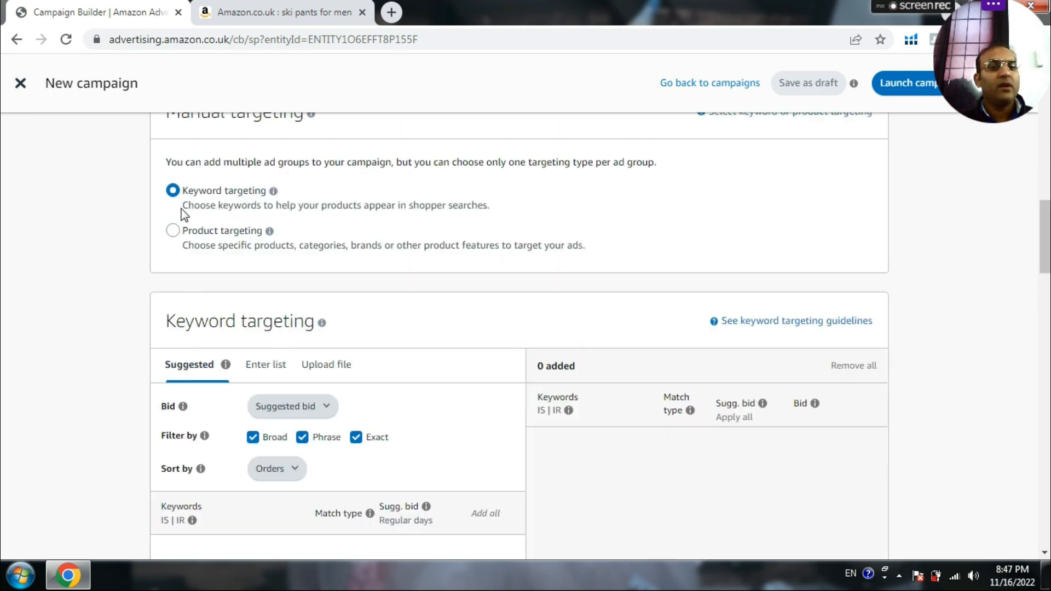
pyautogui.scroll(3, 169, 233)
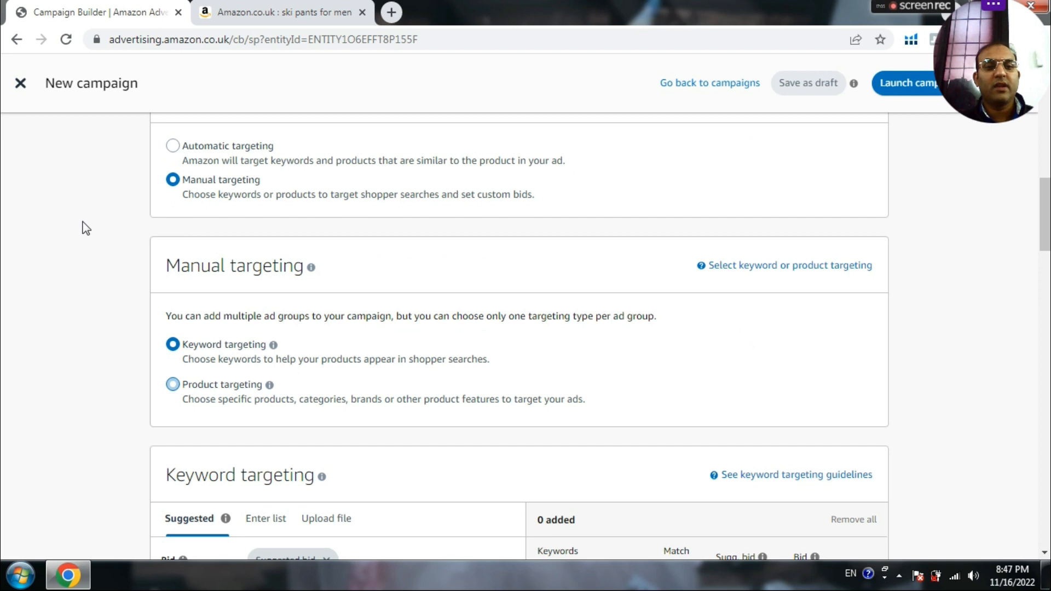
pyautogui.scroll(-2, 35, 229)
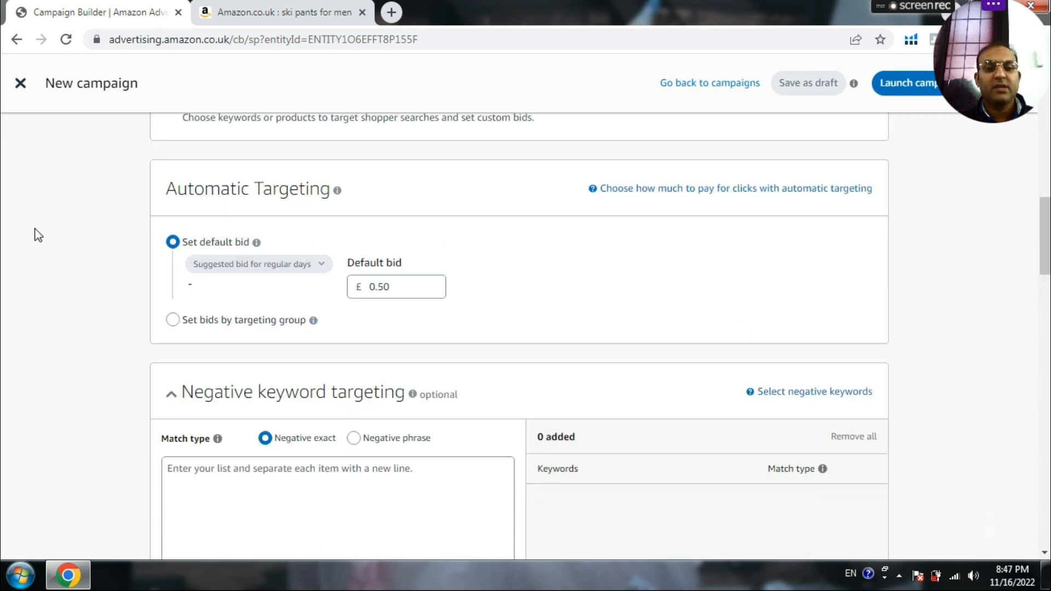
# View the suggested bid choices for the default bid, keeping the regular days option
pyautogui.scroll(-2, 110, 245)
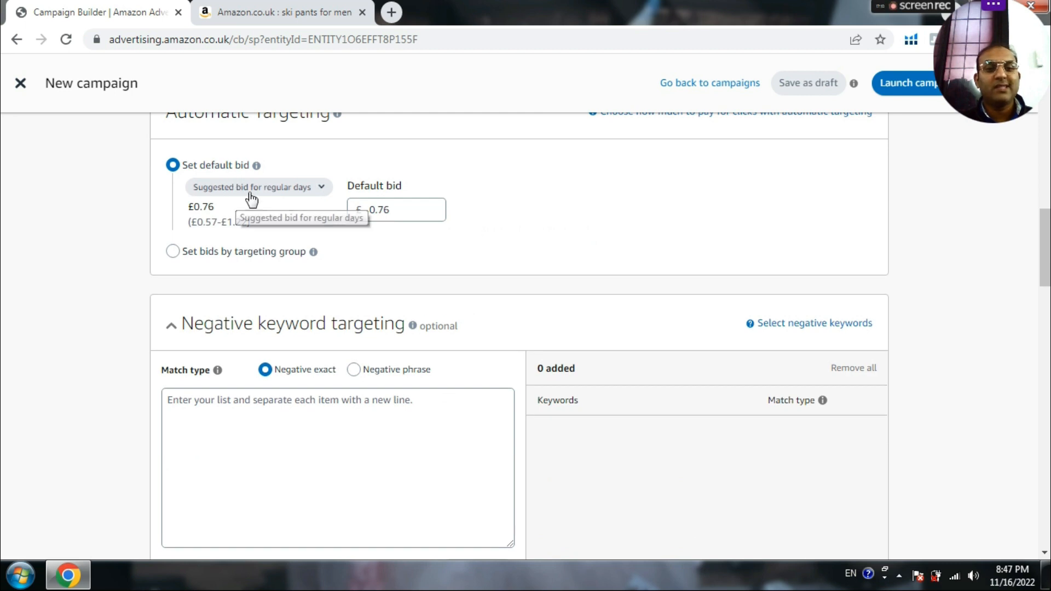
pyautogui.click(320, 191)
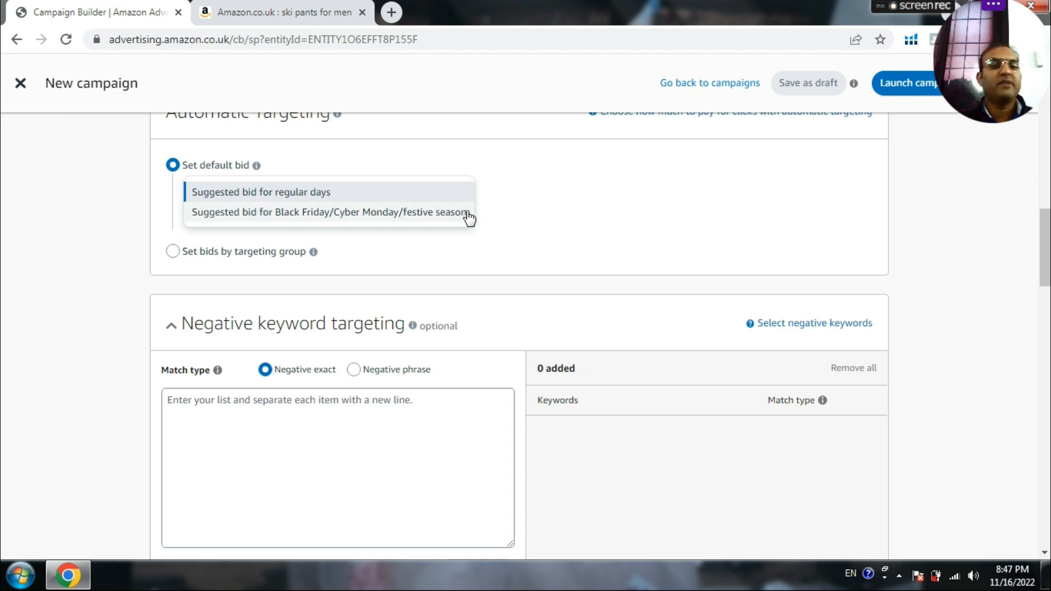
pyautogui.click(511, 220)
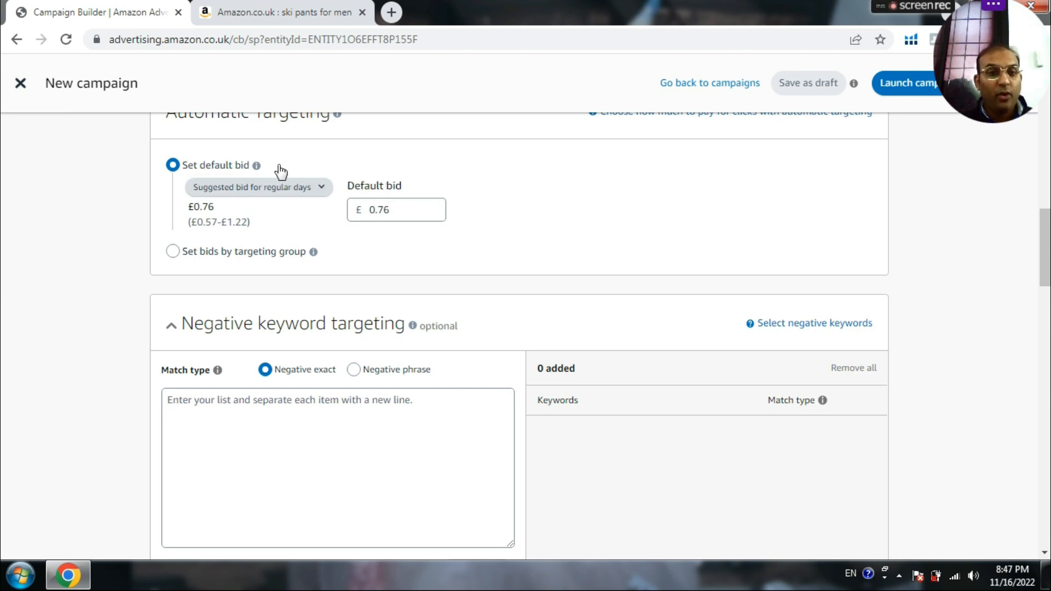
pyautogui.moveTo(256, 168)
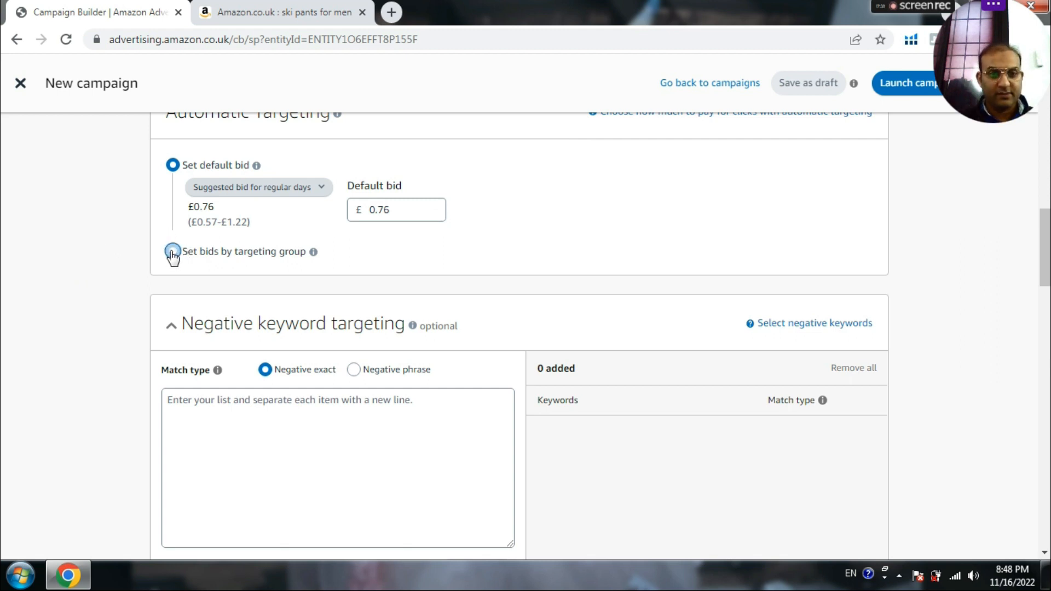
# Switch to bids by targeting group to view the four groups, and return to the single default bid
pyautogui.click(233, 253)
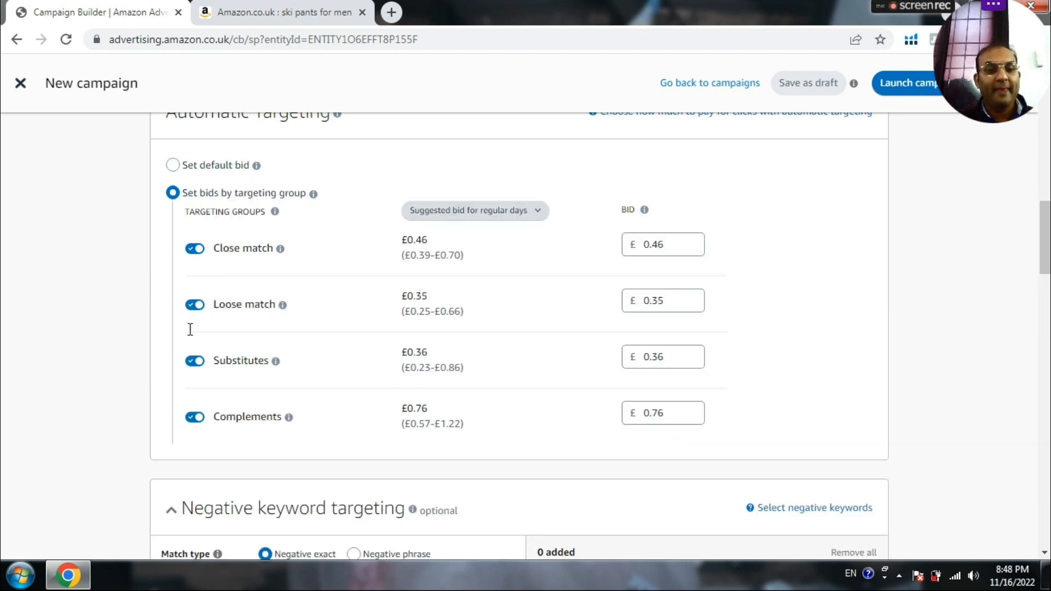
pyautogui.scroll(3, 190, 329)
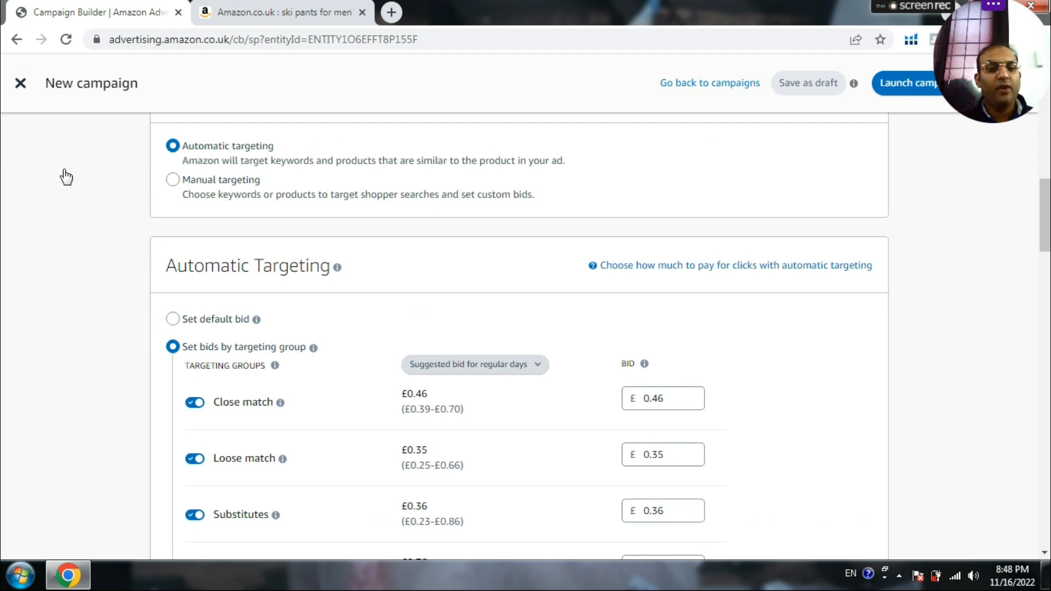
pyautogui.scroll(-1, 62, 233)
pyautogui.scroll(-3, 448, 218)
pyautogui.scroll(2, 332, 214)
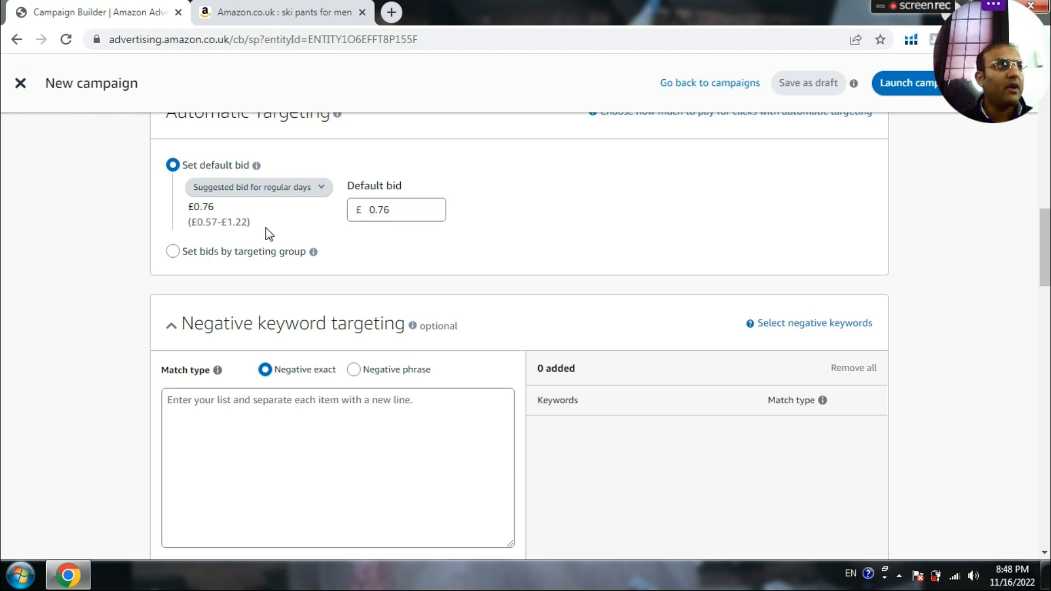
pyautogui.moveTo(392, 210); pyautogui.dragTo(380, 210)
pyautogui.click(382, 232)
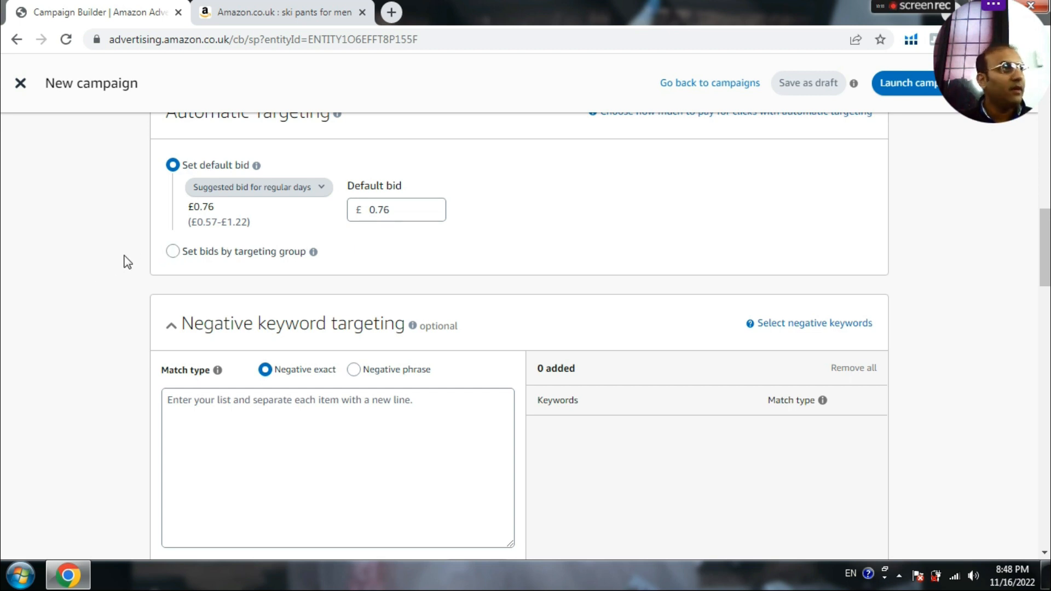
# Examine the Negative keyword targeting section, including its match types and the keyword list entry
pyautogui.scroll(-1, 135, 255)
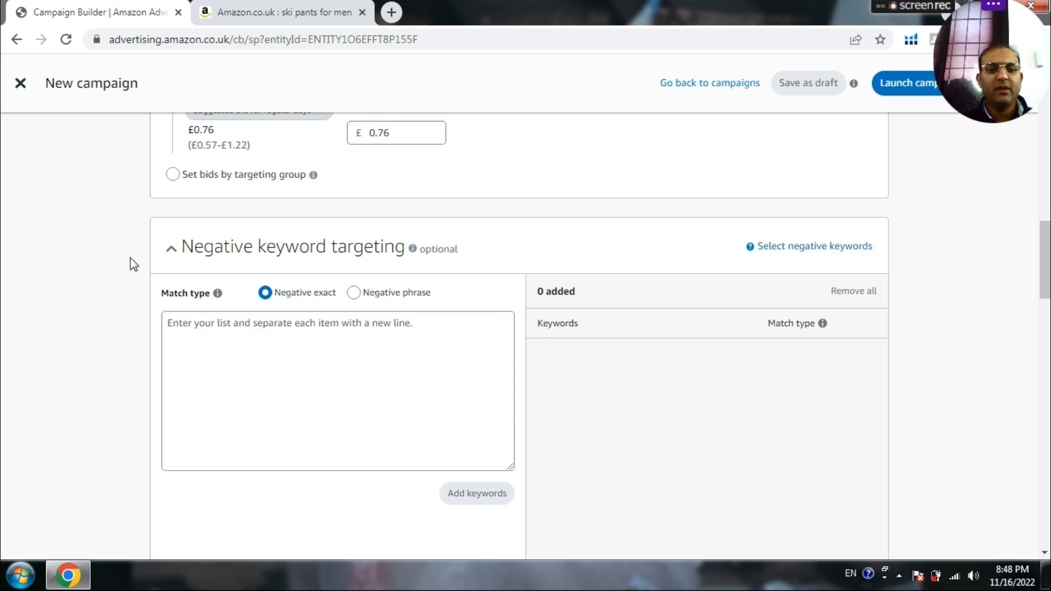
pyautogui.scroll(-8, 130, 258)
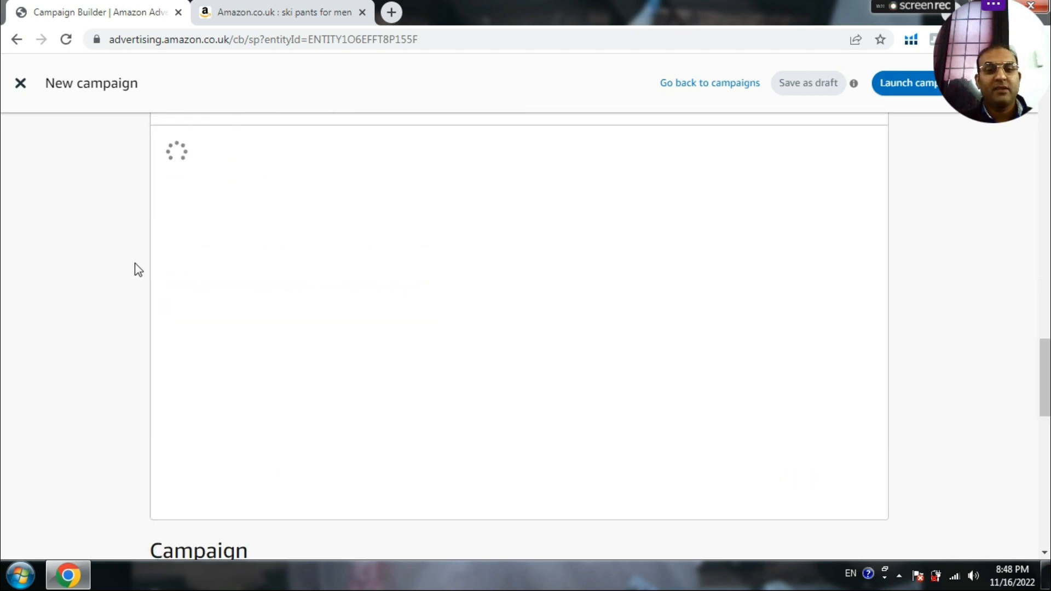
pyautogui.scroll(-8, 135, 262)
pyautogui.scroll(15, 136, 268)
pyautogui.scroll(4, 140, 271)
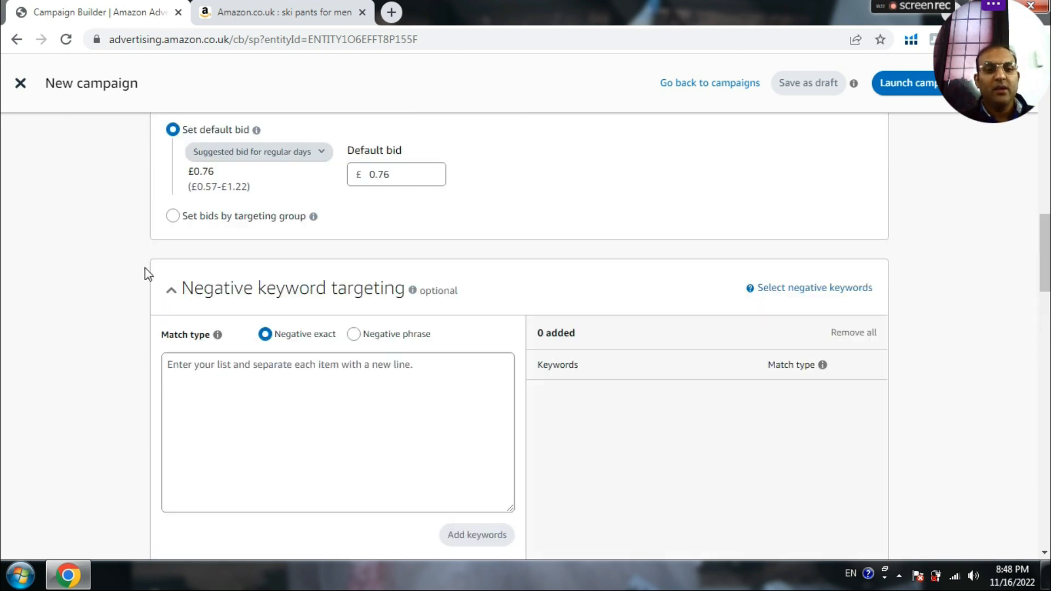
pyautogui.scroll(-1, 102, 298)
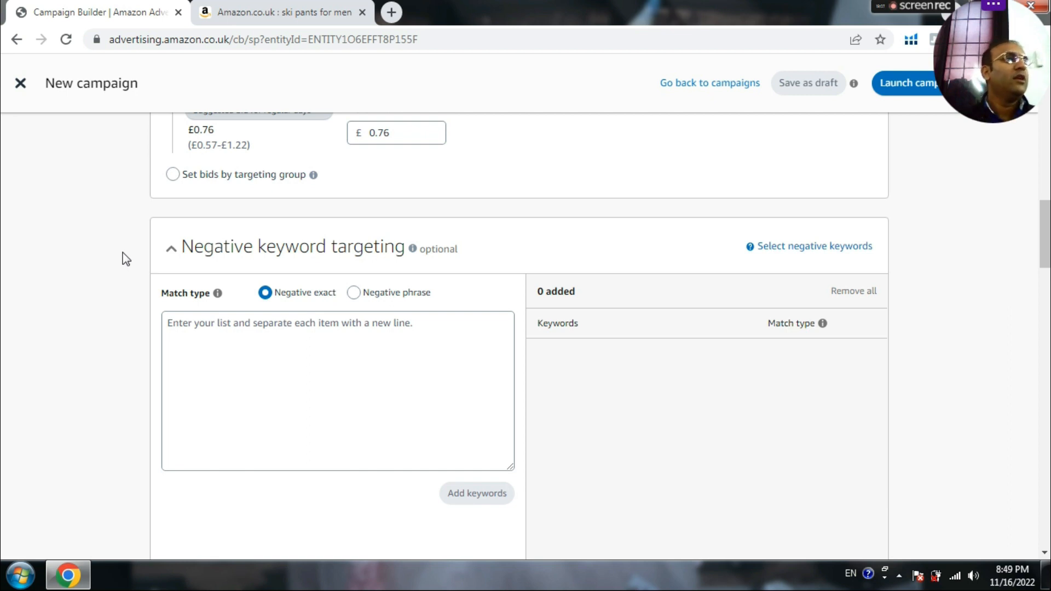
pyautogui.click(171, 334)
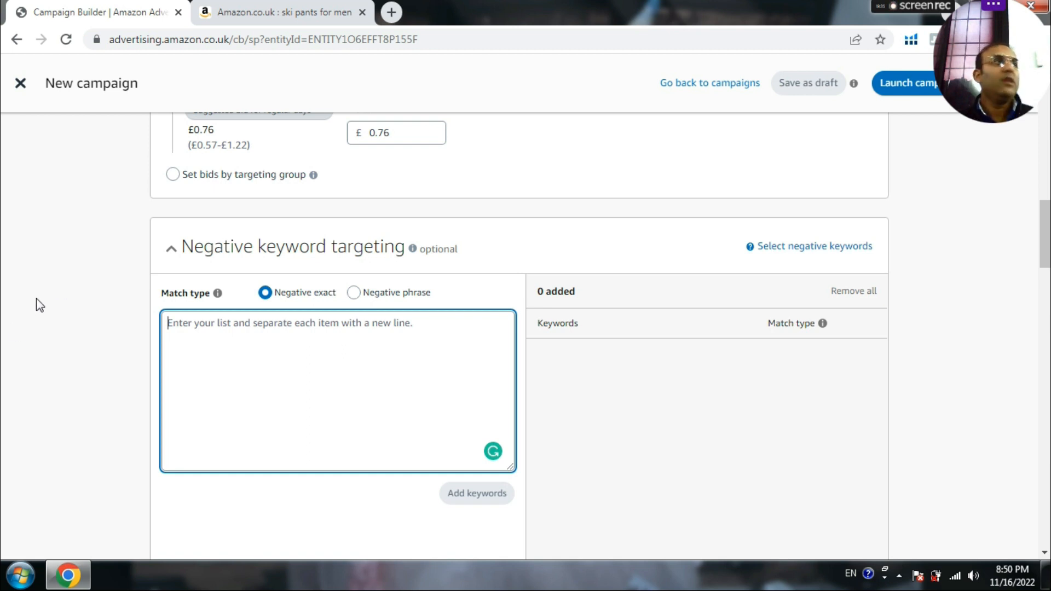
pyautogui.scroll(-3, 125, 267)
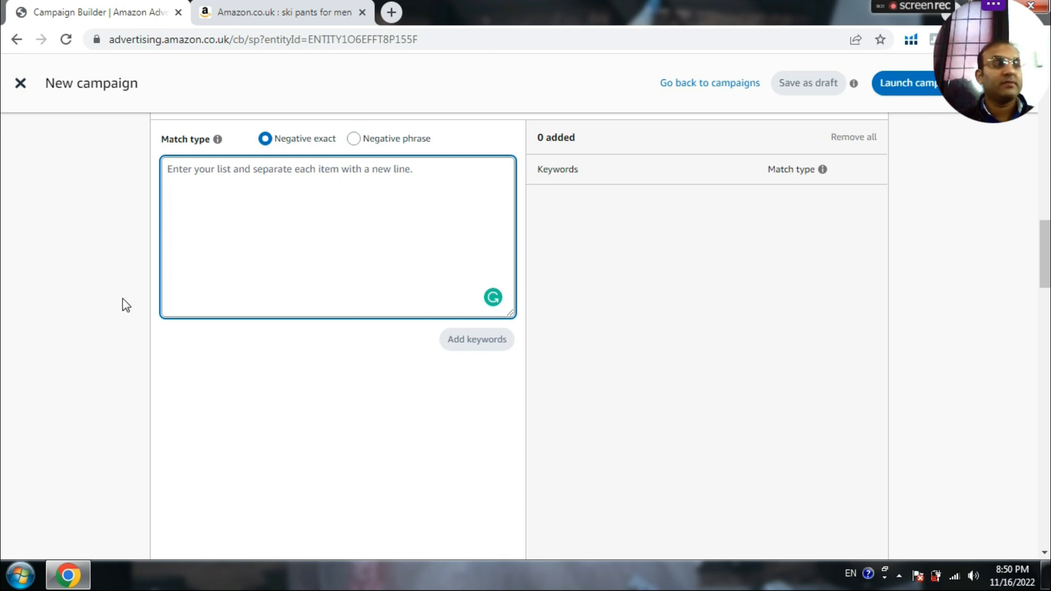
pyautogui.scroll(3, 124, 304)
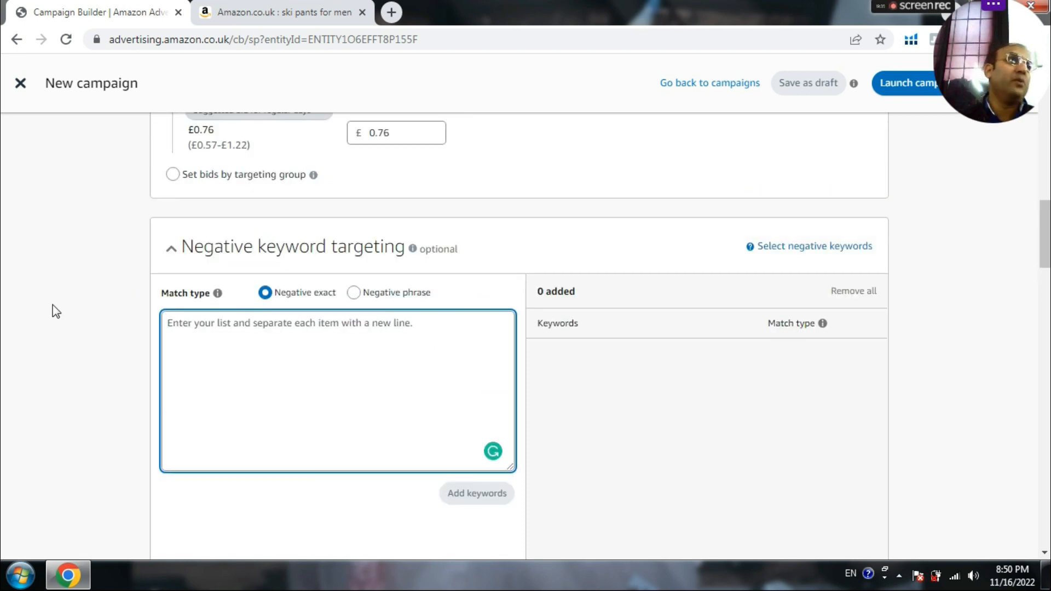
# Look through the Negative product targeting section down to the campaign bidding strategy
pyautogui.scroll(-10, 55, 302)
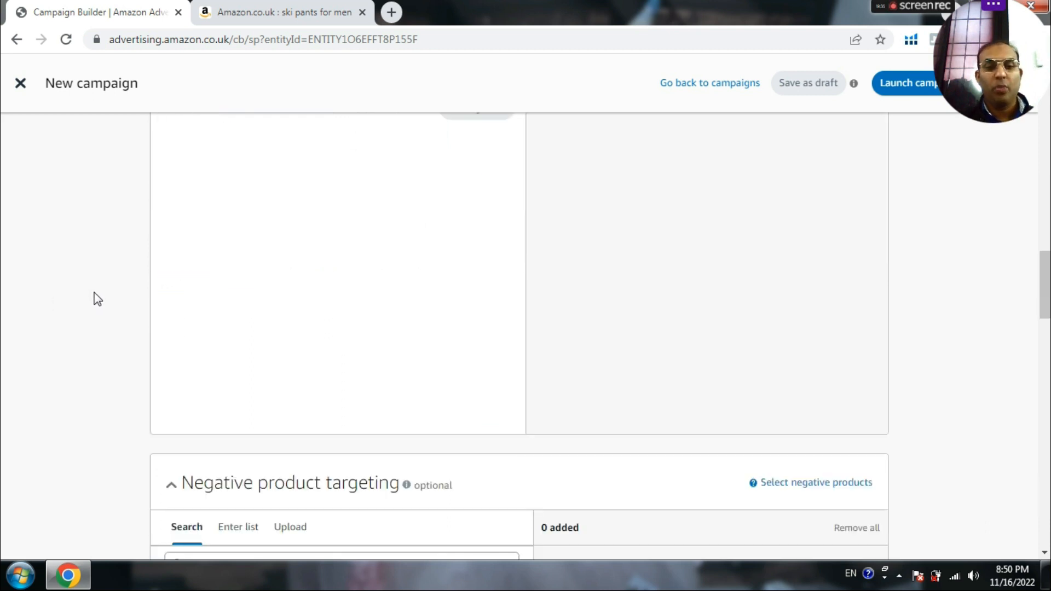
pyautogui.scroll(-1, 95, 296)
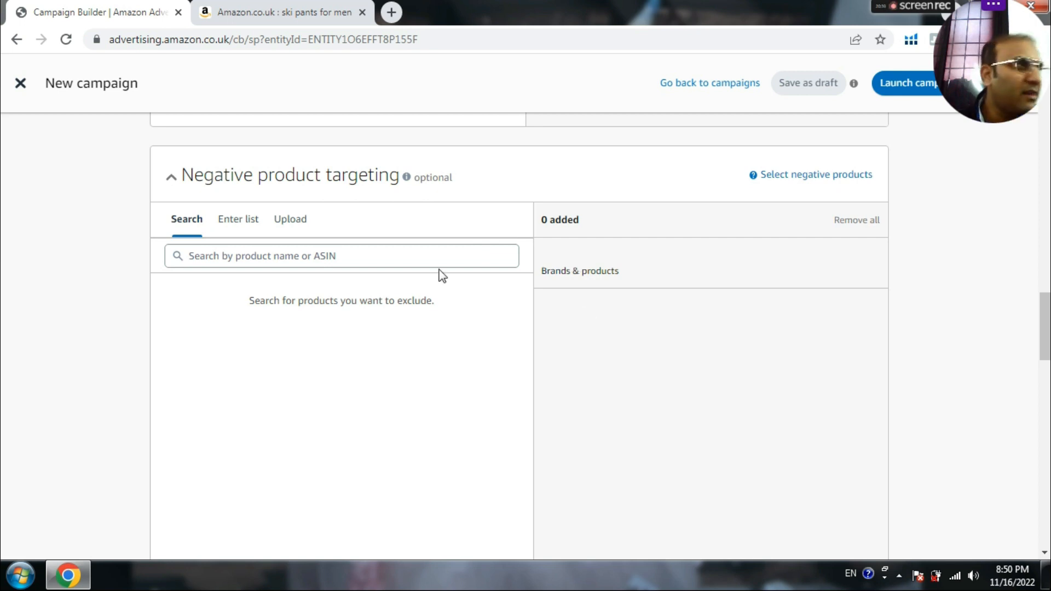
pyautogui.scroll(-4, 99, 293)
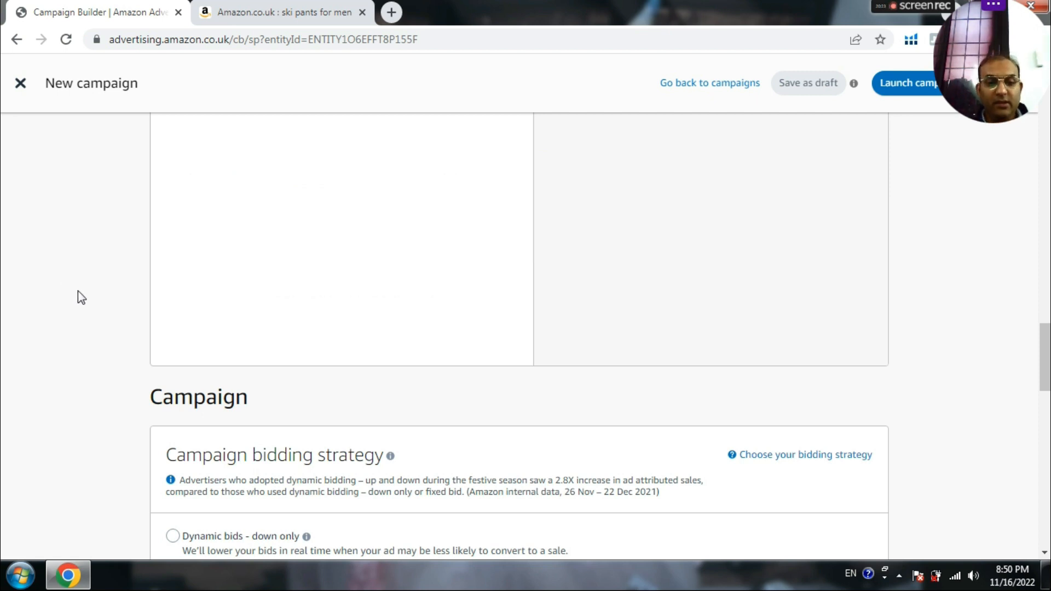
# Return to the Automatic Targeting section and choose to set bids by targeting group
pyautogui.scroll(10, 83, 301)
pyautogui.scroll(4, 124, 339)
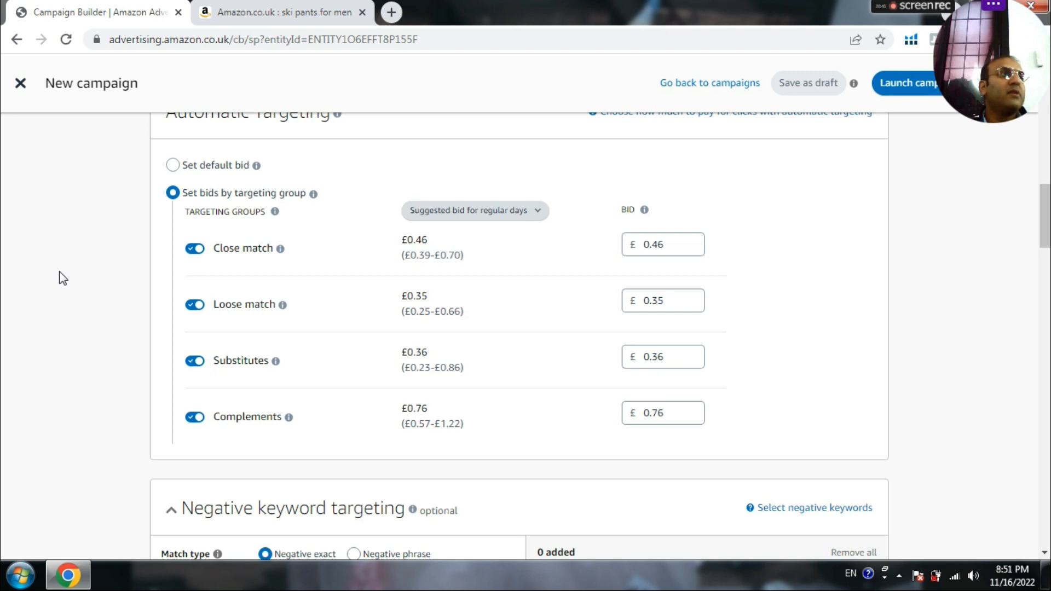
# Read the explanations of the Close match, Loose match, Substitutes and Complements targeting groups
pyautogui.moveTo(287, 254)
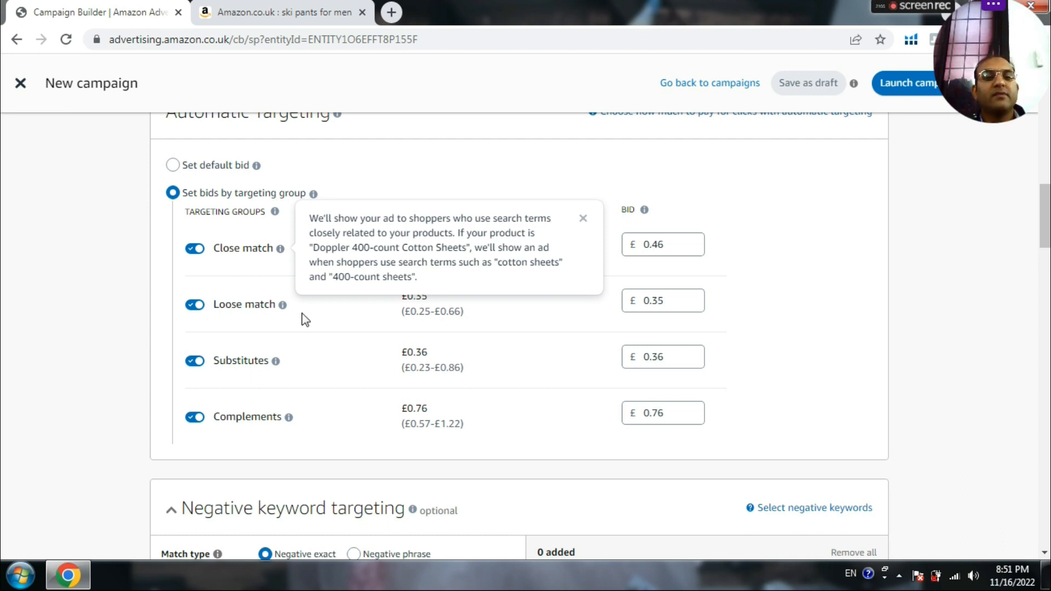
pyautogui.moveTo(282, 309)
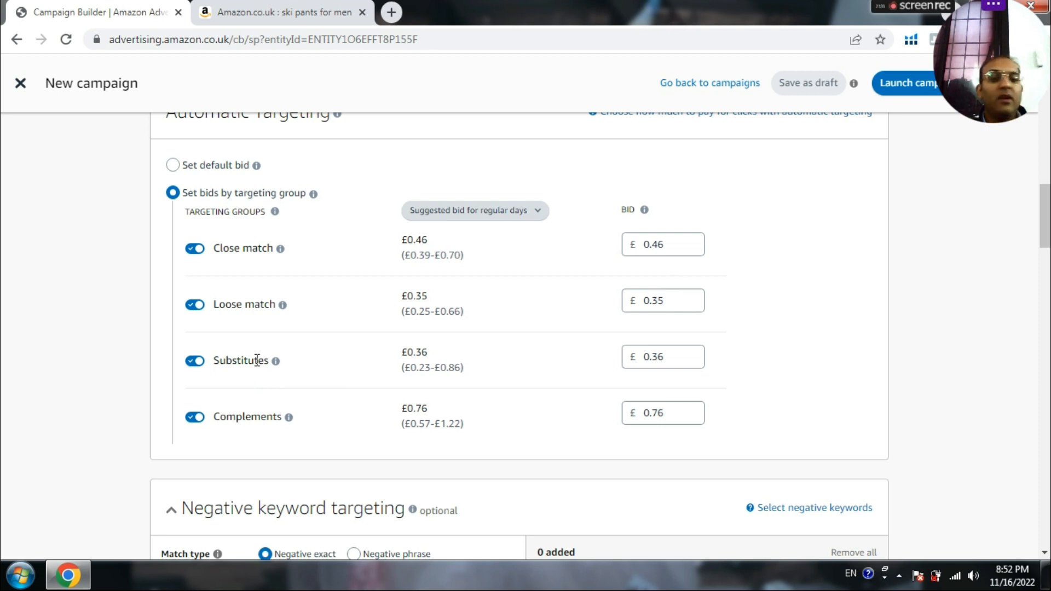
pyautogui.moveTo(276, 363)
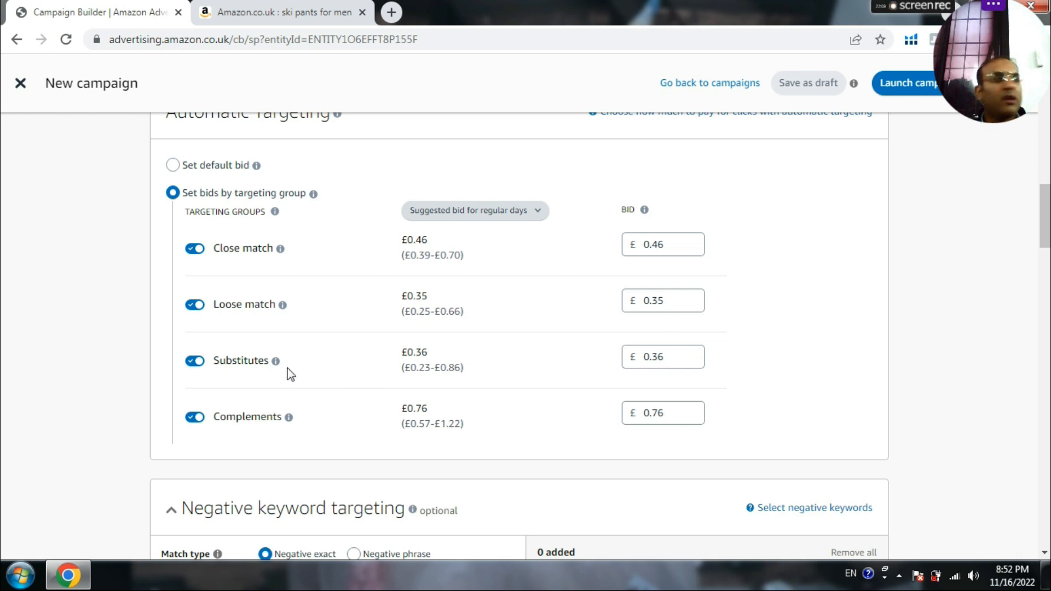
pyautogui.moveTo(289, 417)
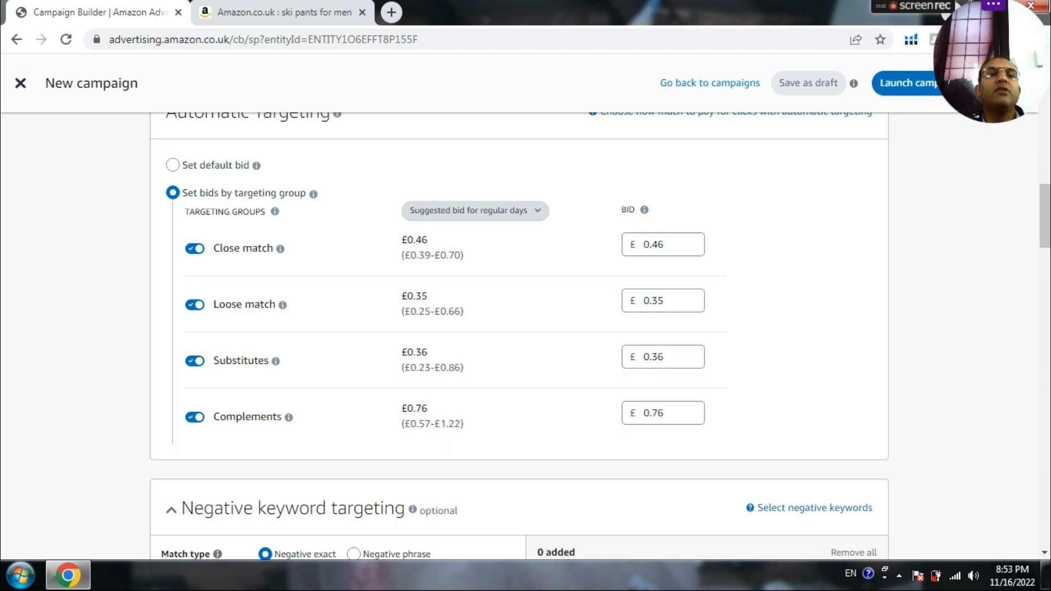
# Switch to the Amazon.co.uk results for ski pants for men and open the sponsored YSENTO waterproof fleece-lined trousers
pyautogui.click(282, 12)
pyautogui.scroll(-5, 547, 248)
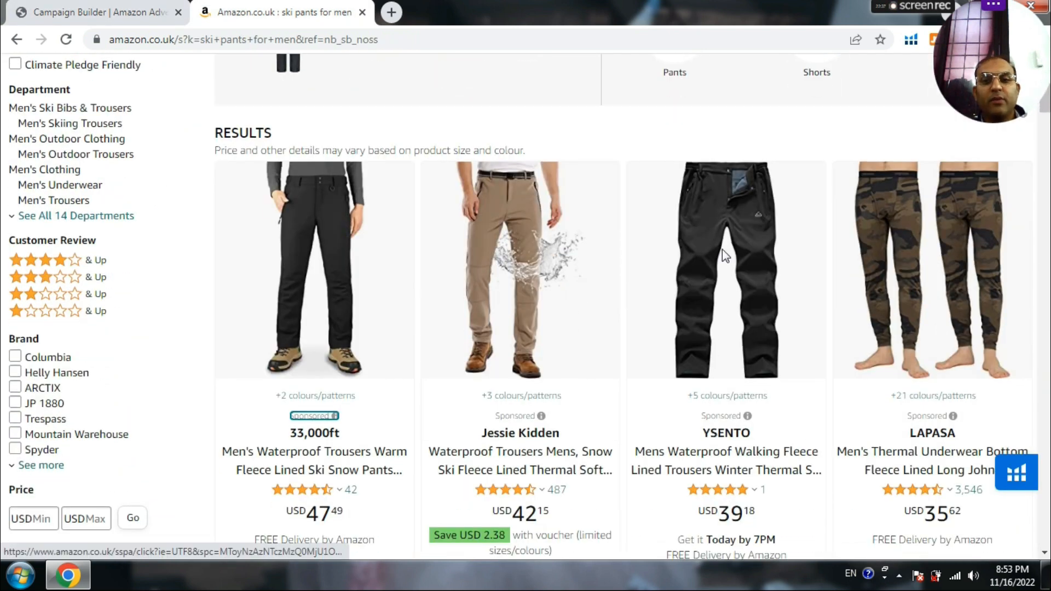
pyautogui.click(723, 256)
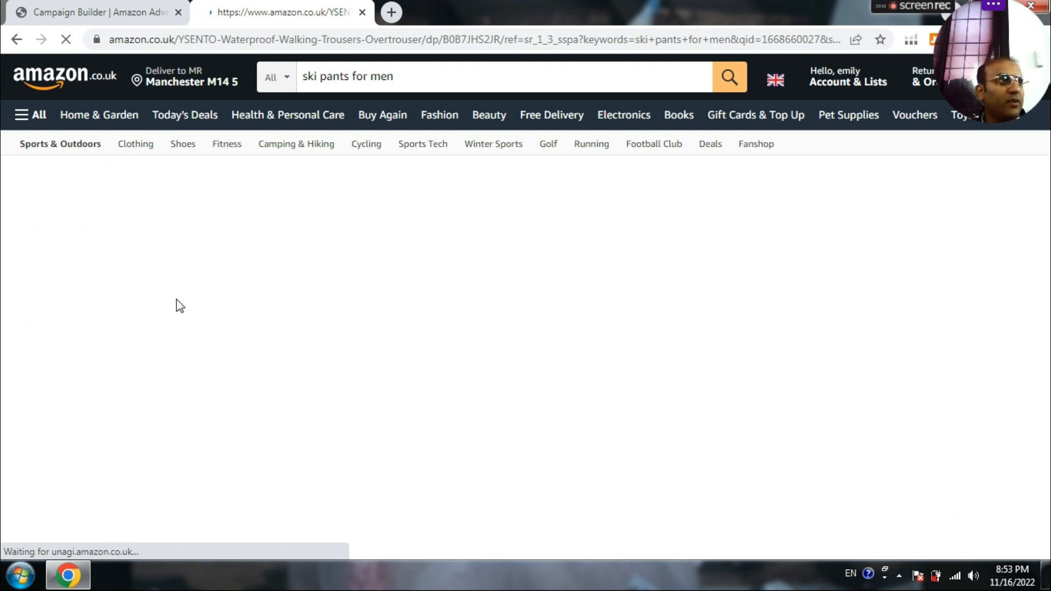
# Examine the YSENTO product page and its sponsored Products related to this item, advancing to the second page of suggestions
pyautogui.scroll(-7, 602, 194)
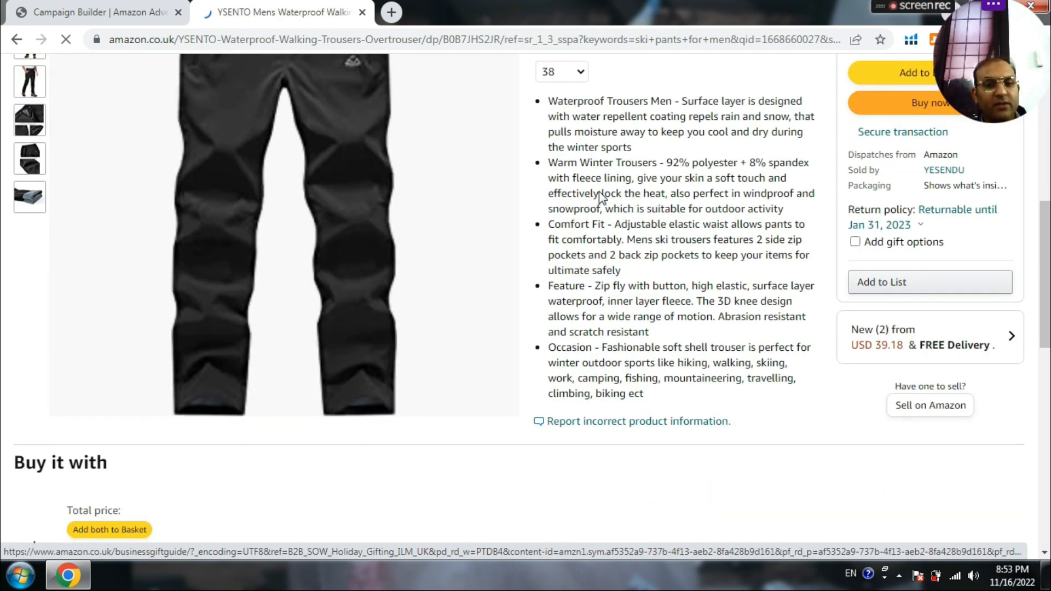
pyautogui.scroll(-3, 602, 197)
pyautogui.scroll(-4, 602, 199)
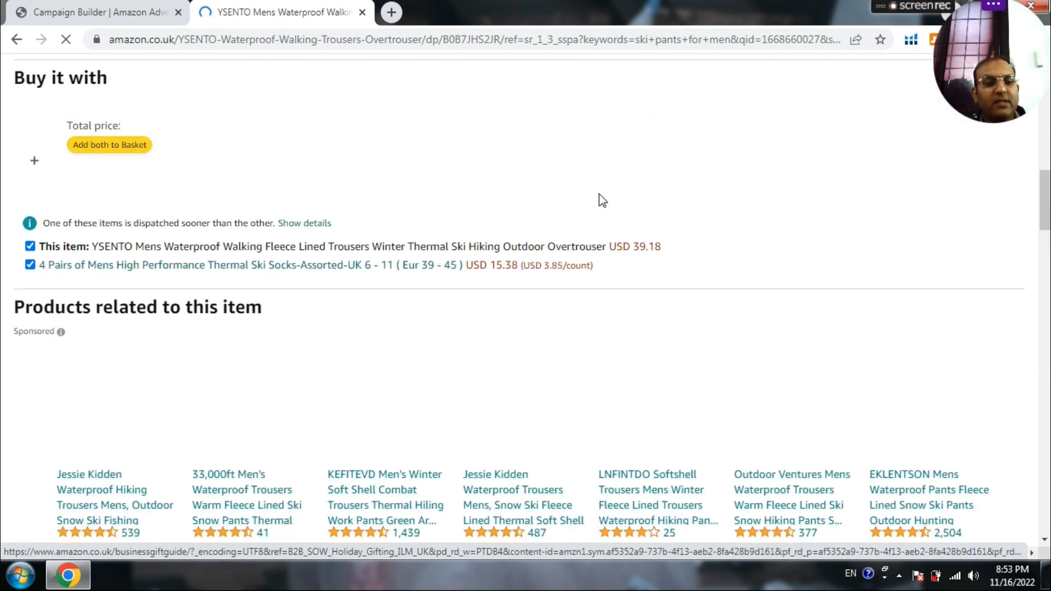
pyautogui.scroll(-1, 602, 200)
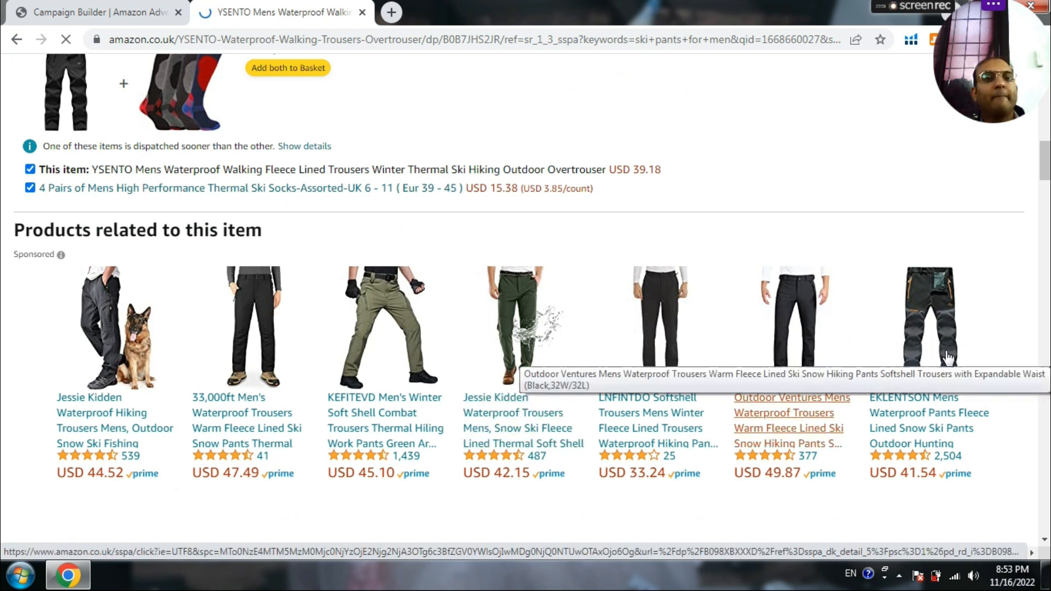
pyautogui.scroll(8, 394, 291)
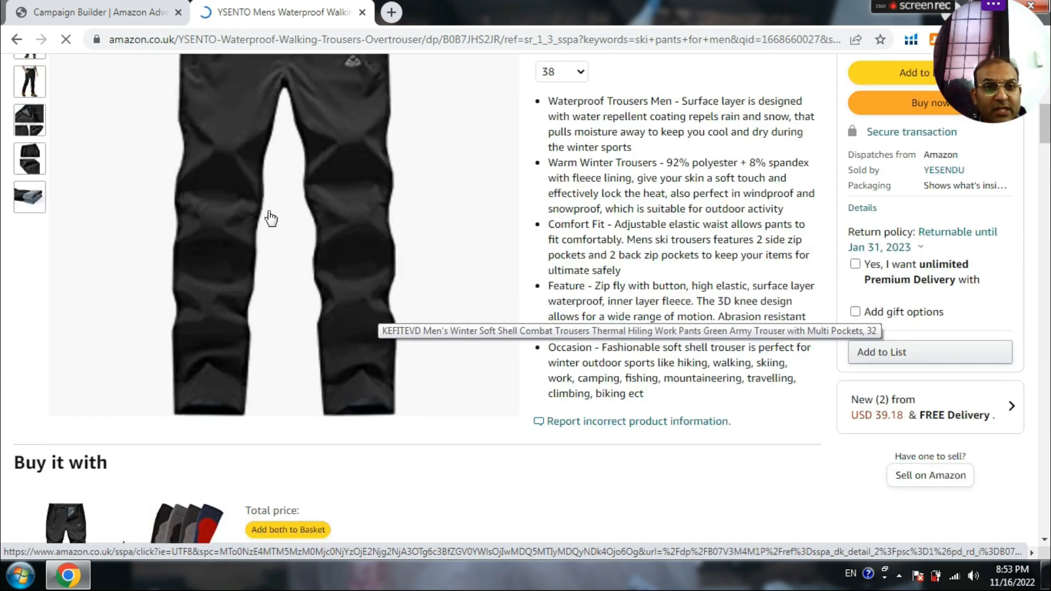
pyautogui.scroll(-8, 400, 175)
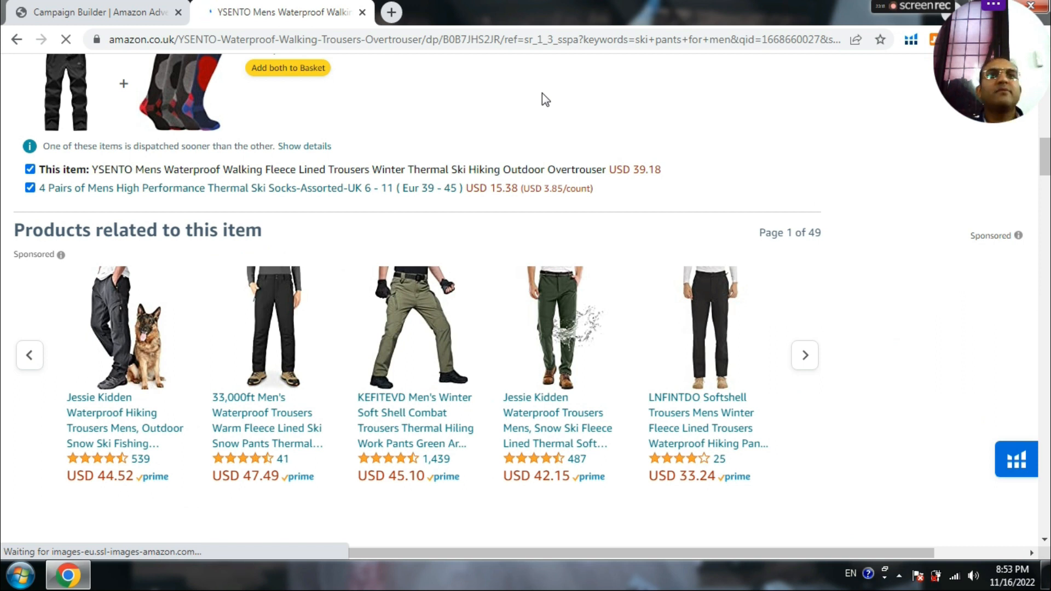
pyautogui.click(805, 357)
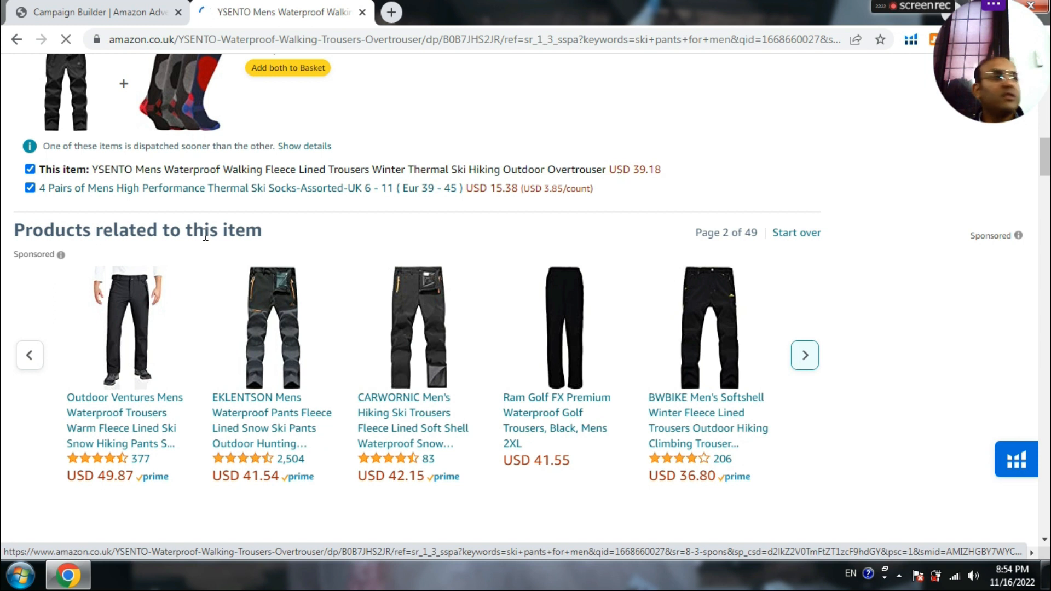
# Return to the campaign builder and review the sections below Automatic Targeting, ending at the Campaign bidding strategy options
pyautogui.click(104, 13)
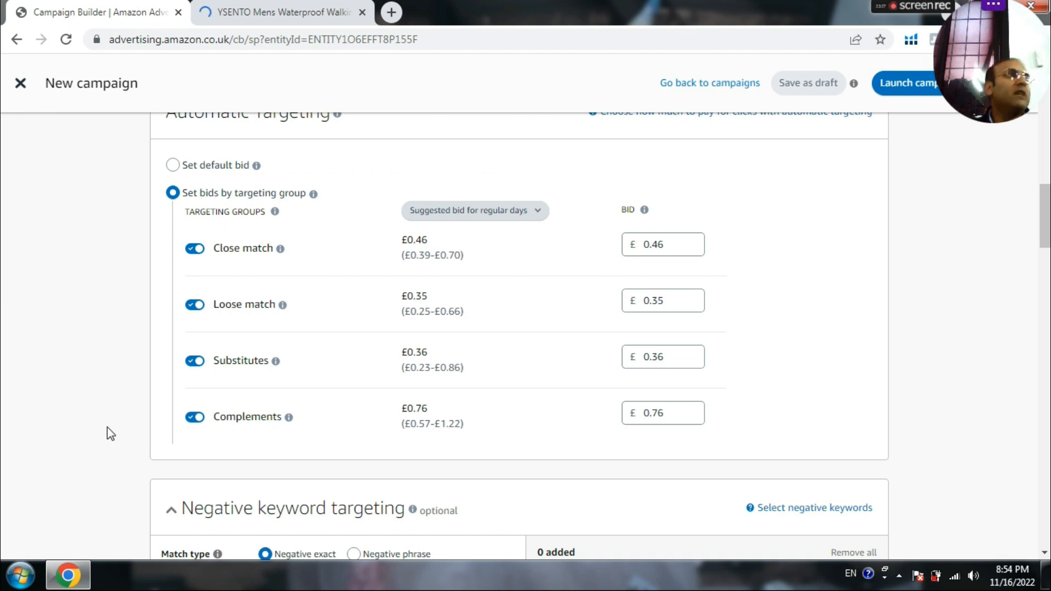
pyautogui.scroll(-5, 133, 287)
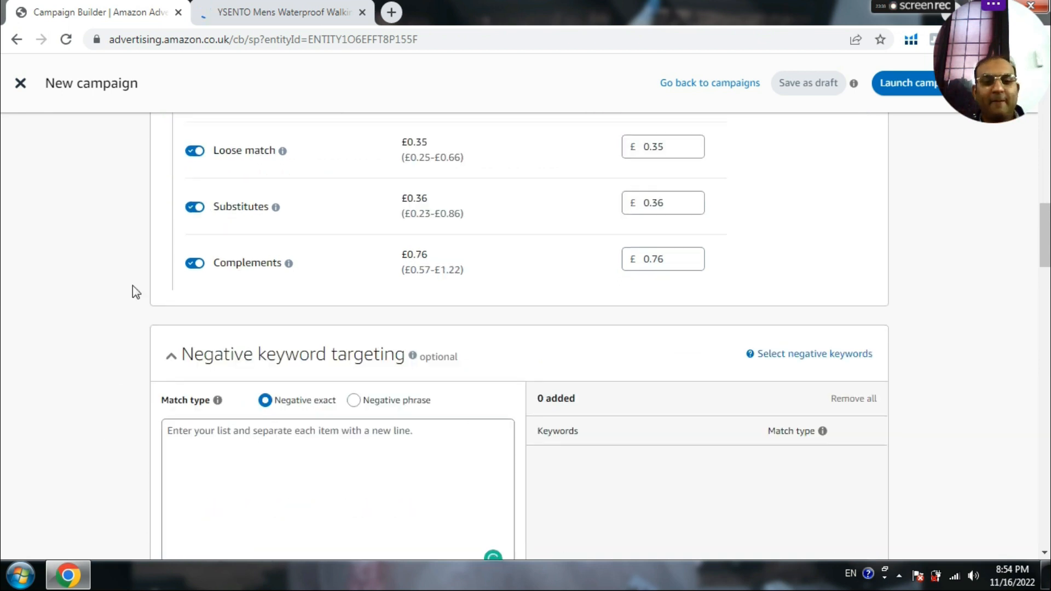
pyautogui.scroll(-8, 110, 307)
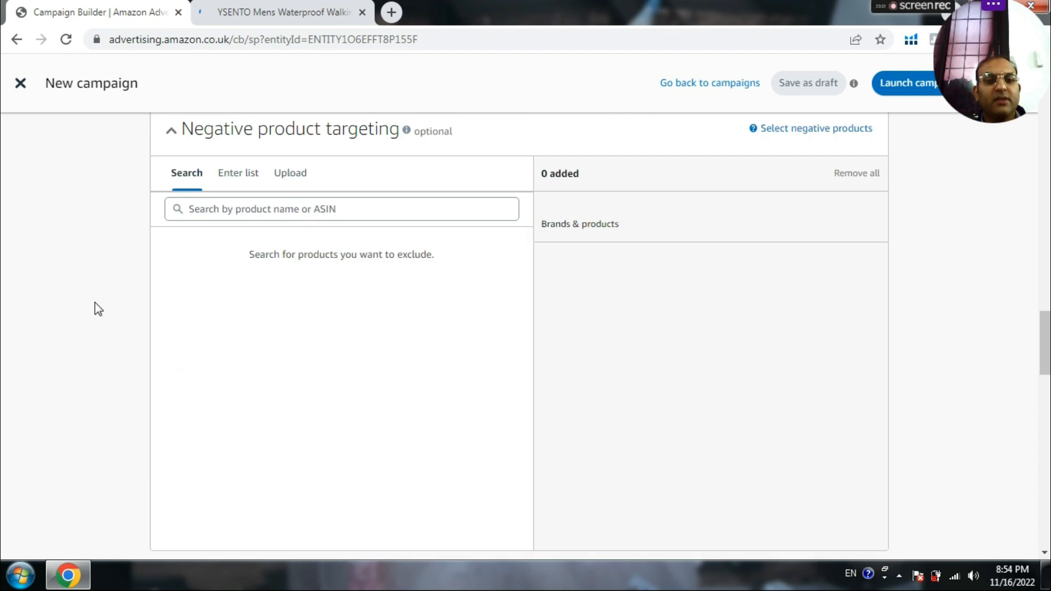
pyautogui.scroll(1, 94, 303)
pyautogui.scroll(-8, 171, 258)
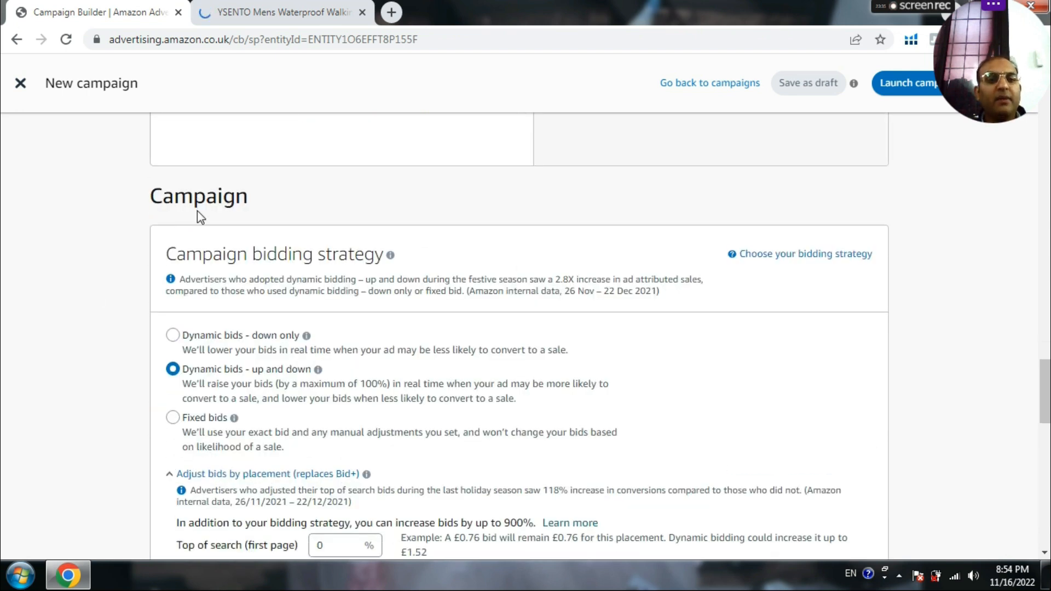
pyautogui.scroll(-2, 135, 268)
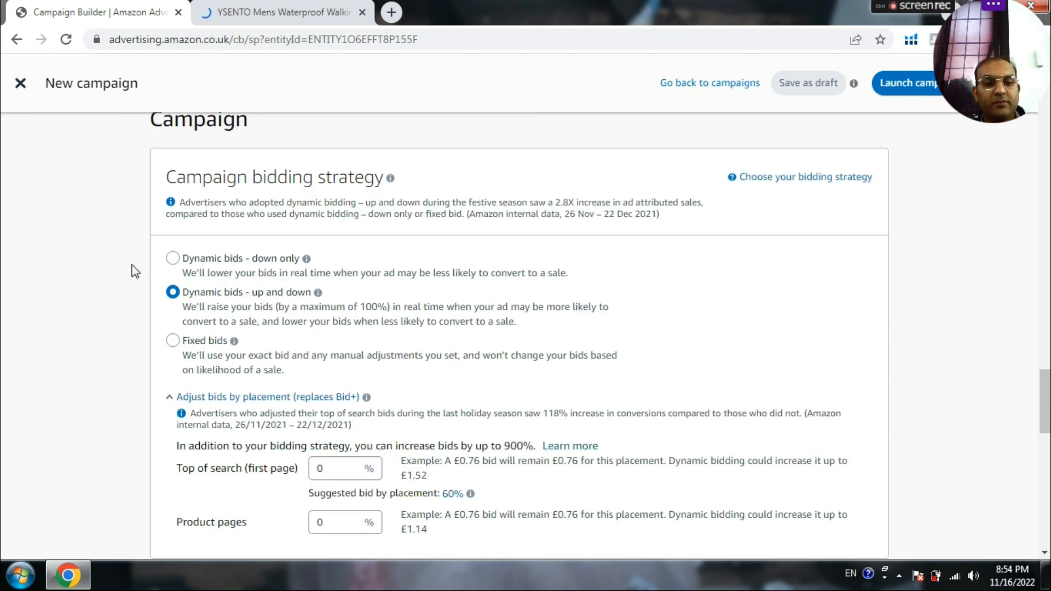
pyautogui.scroll(-10, 134, 271)
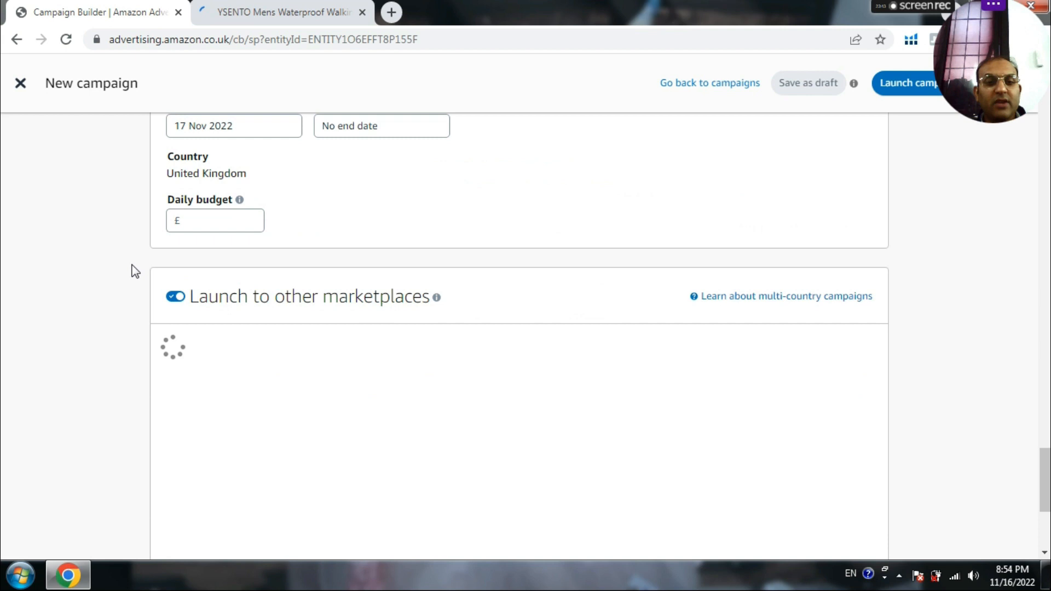
pyautogui.scroll(10, 135, 271)
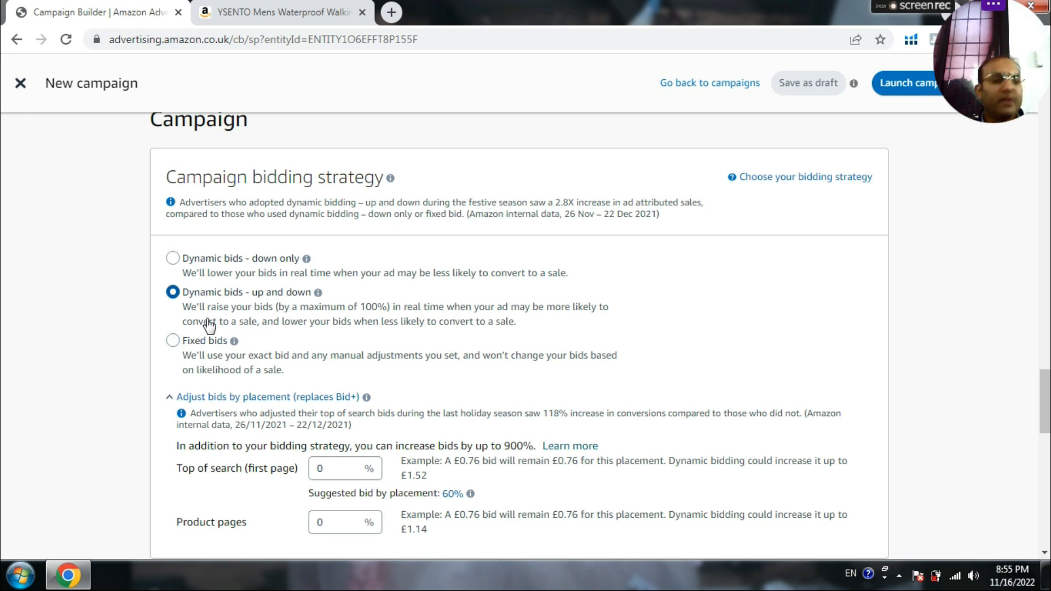
# Examine the bid adjustments by placement, including the example bid amounts and the Top of search percentage
pyautogui.scroll(-2, 140, 333)
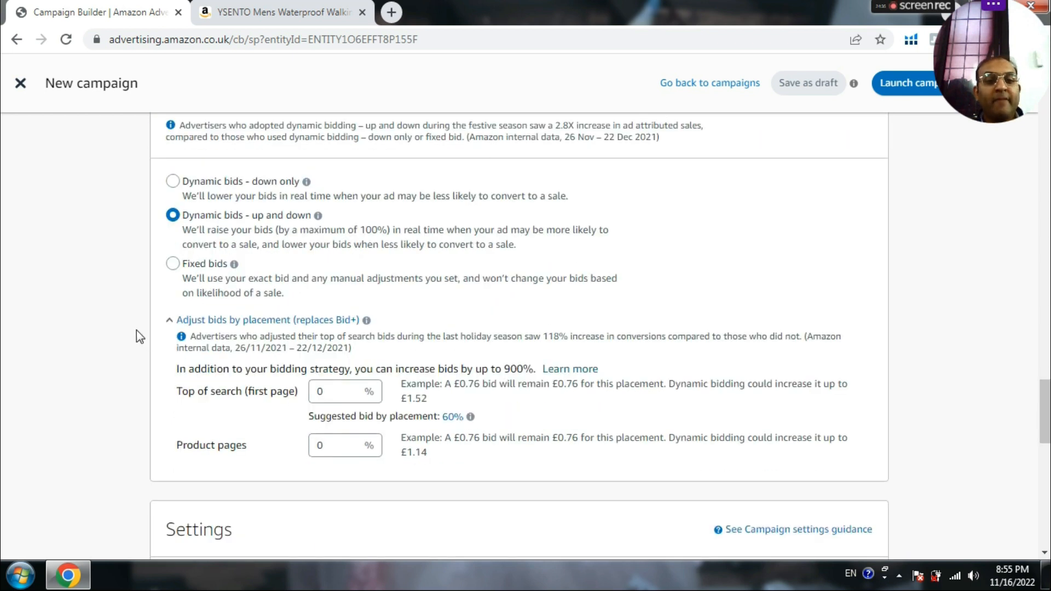
pyautogui.scroll(-2, 113, 284)
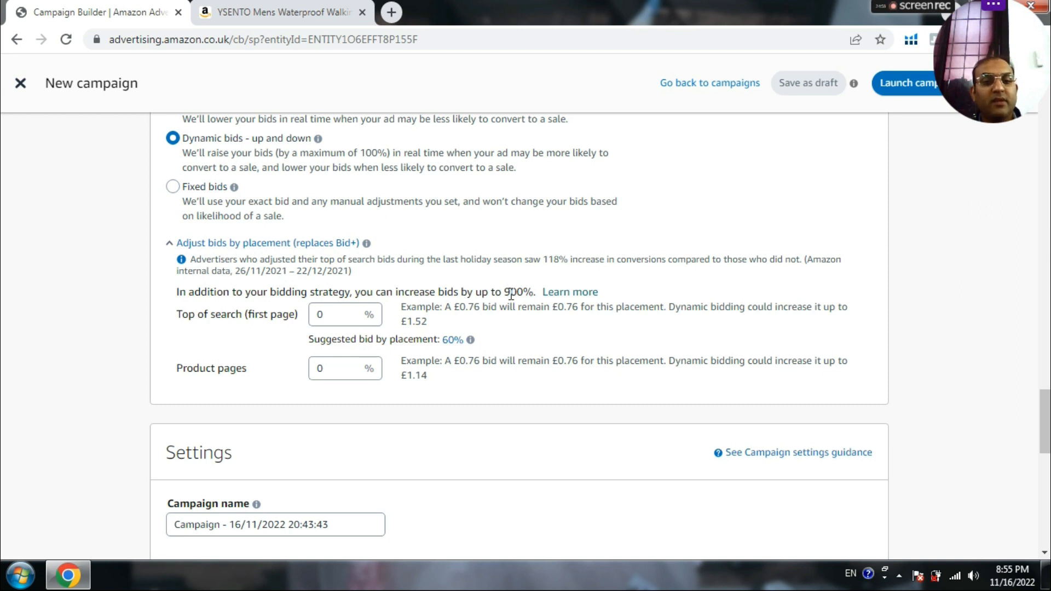
pyautogui.moveTo(454, 308); pyautogui.dragTo(474, 308)
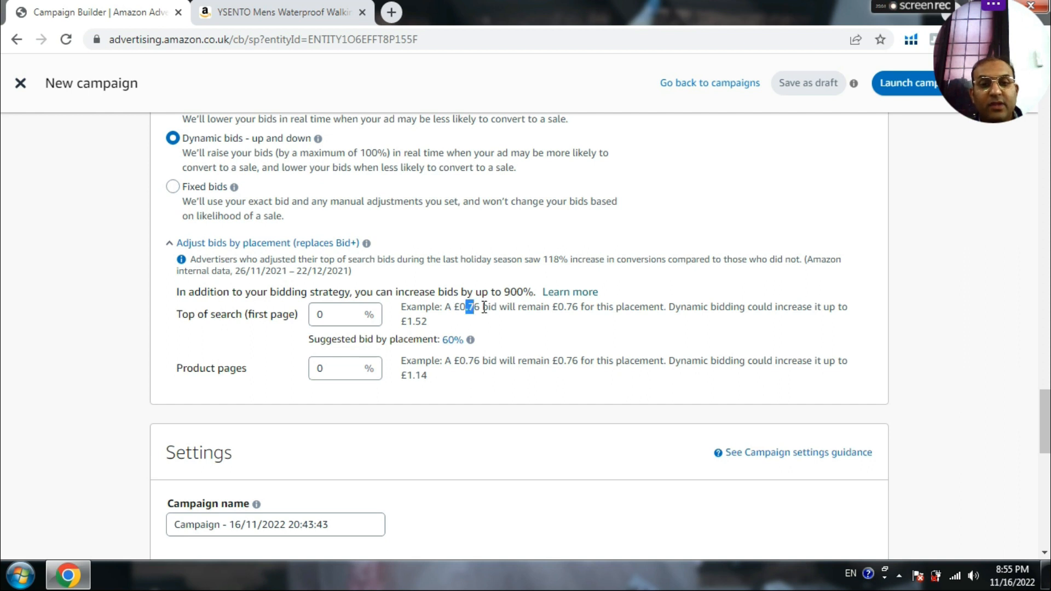
pyautogui.click(496, 307)
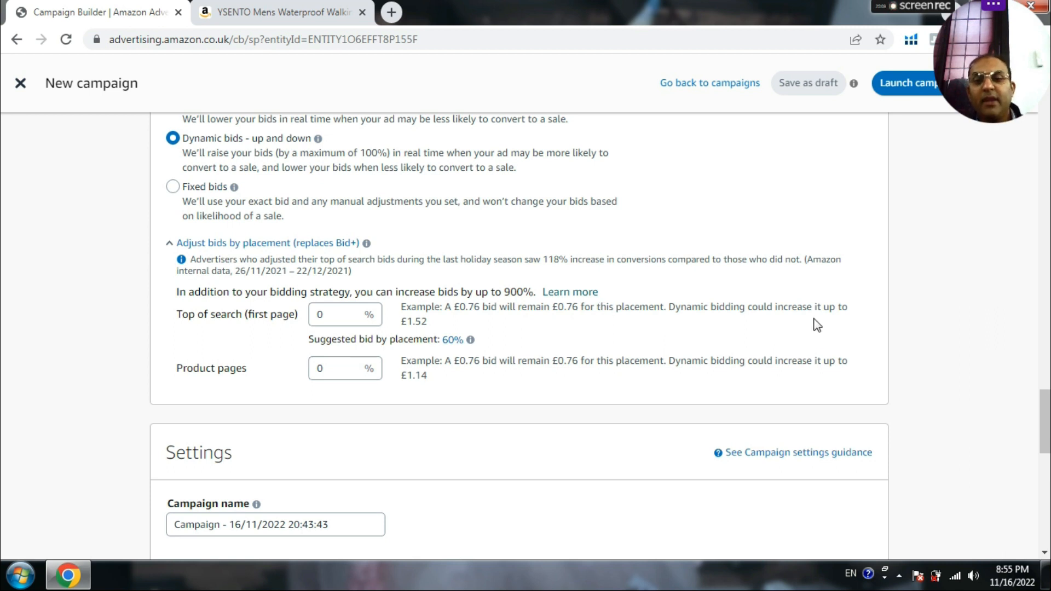
pyautogui.moveTo(408, 323); pyautogui.dragTo(458, 325)
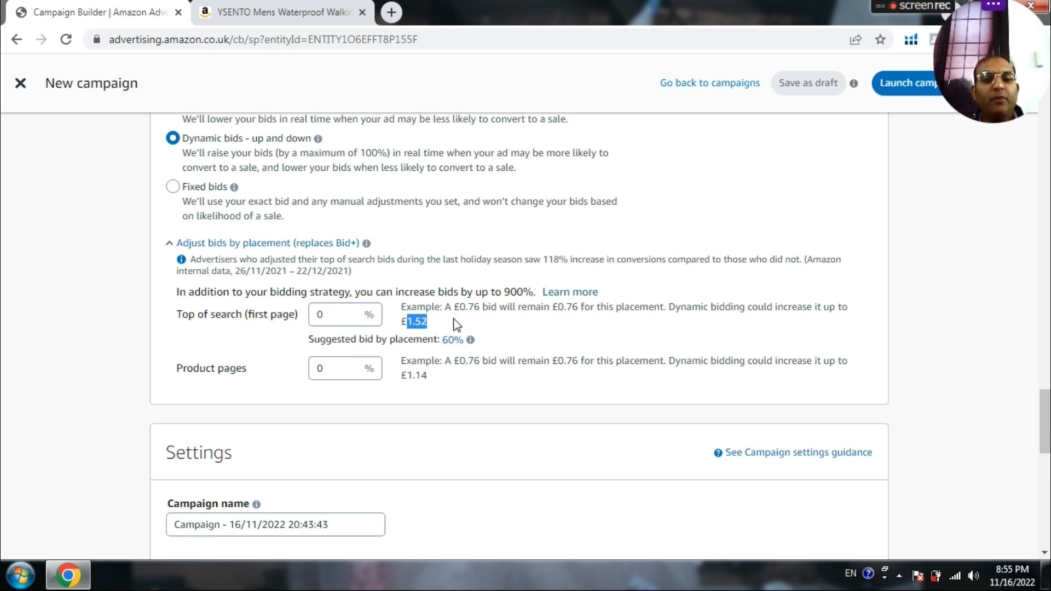
pyautogui.click(560, 339)
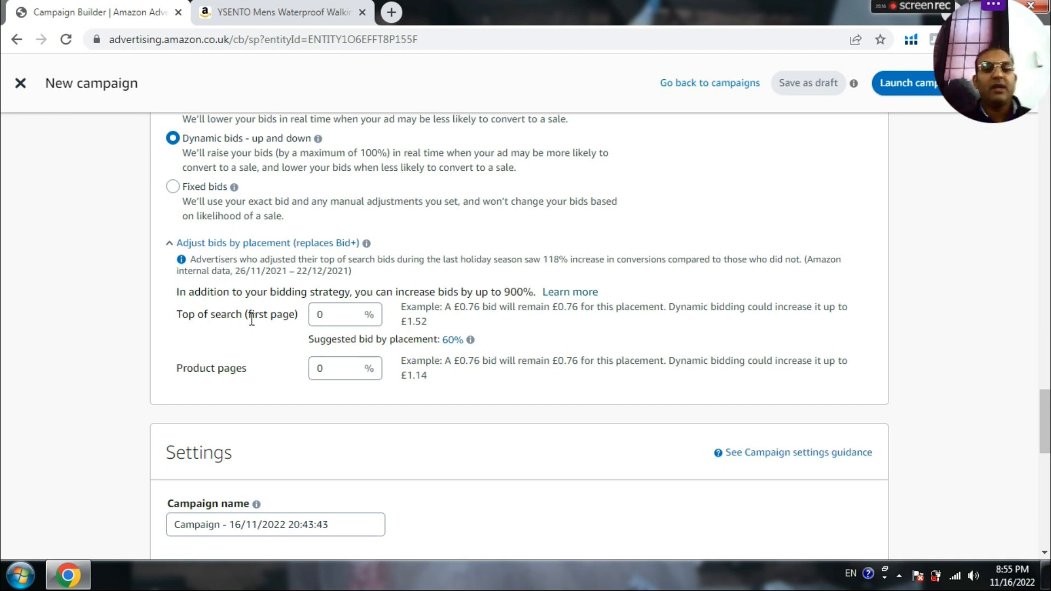
pyautogui.doubleClick(321, 317)
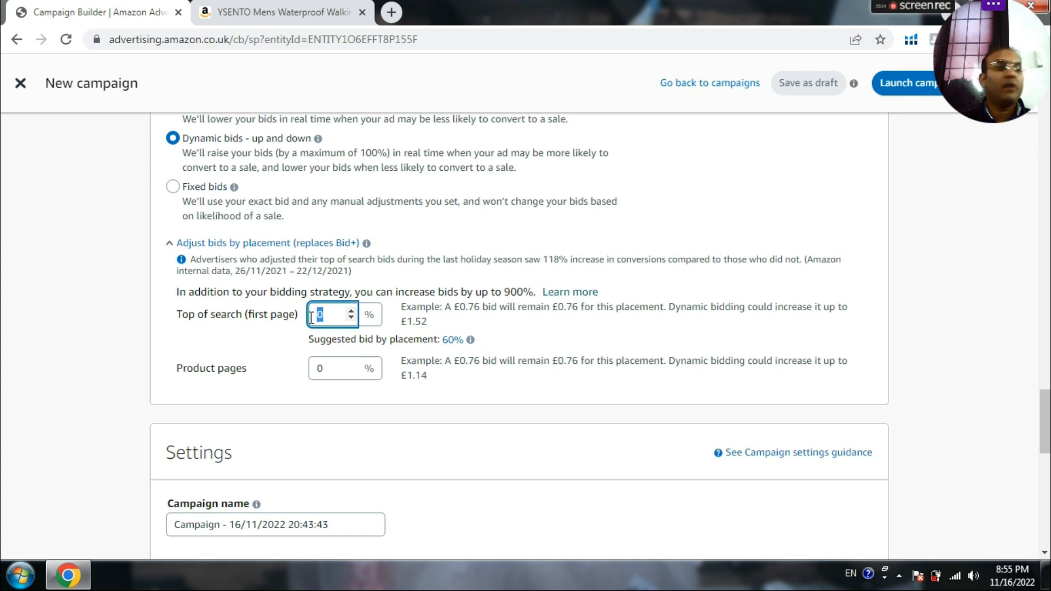
pyautogui.click(334, 316)
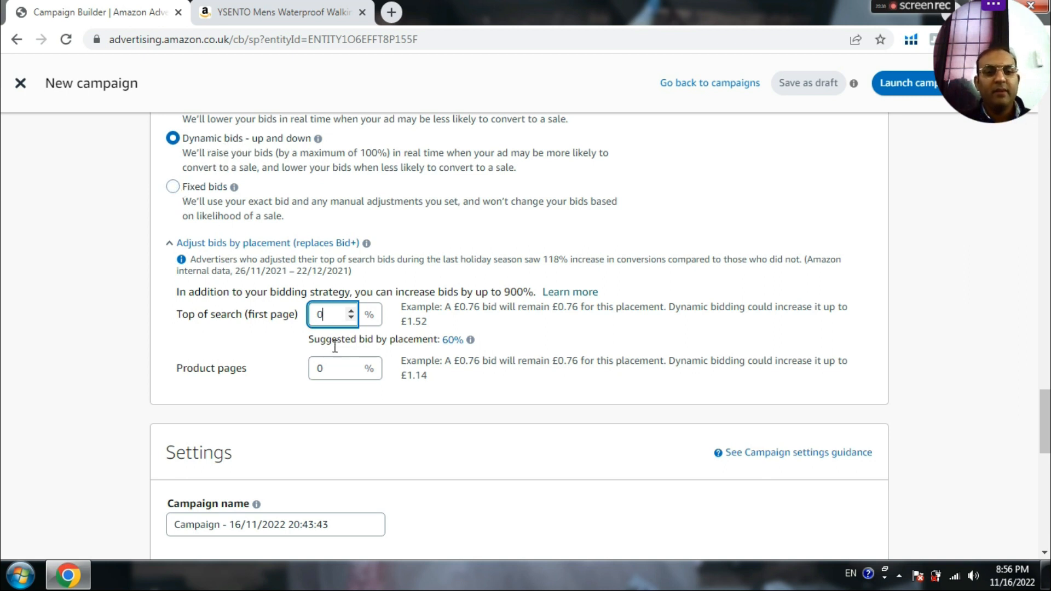
# Set the campaign's end date to 20 May 2023 in Settings
pyautogui.scroll(-3, 137, 296)
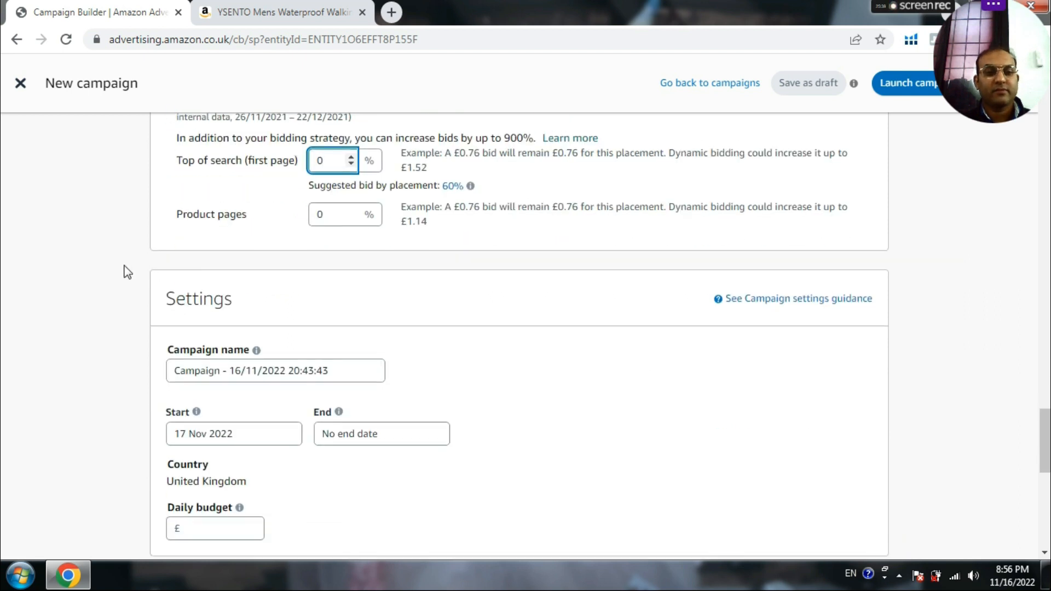
pyautogui.scroll(-3, 99, 257)
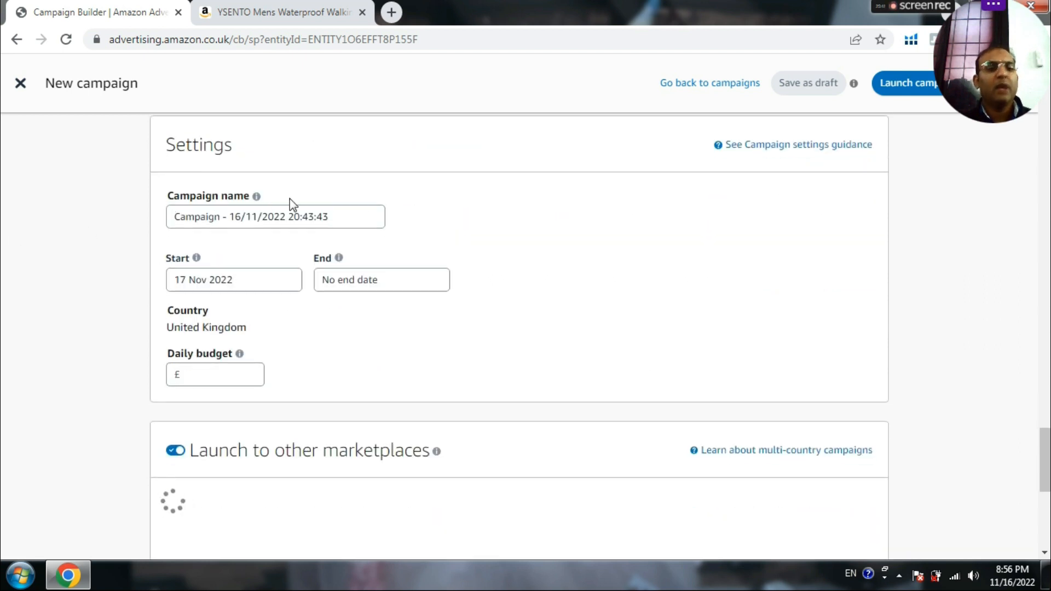
pyautogui.click(242, 280)
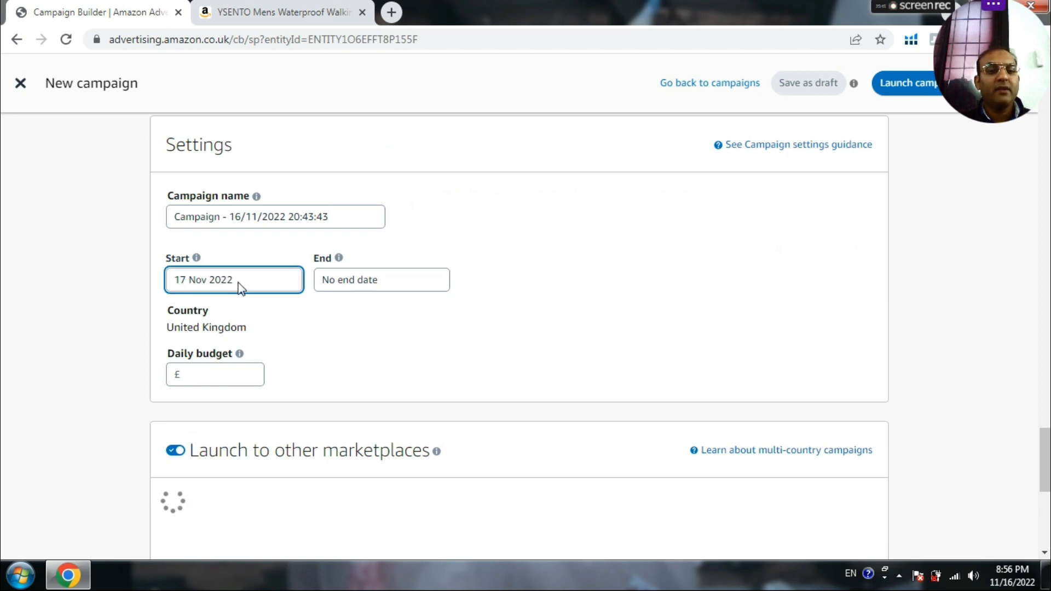
pyautogui.click(277, 249)
pyautogui.click(420, 280)
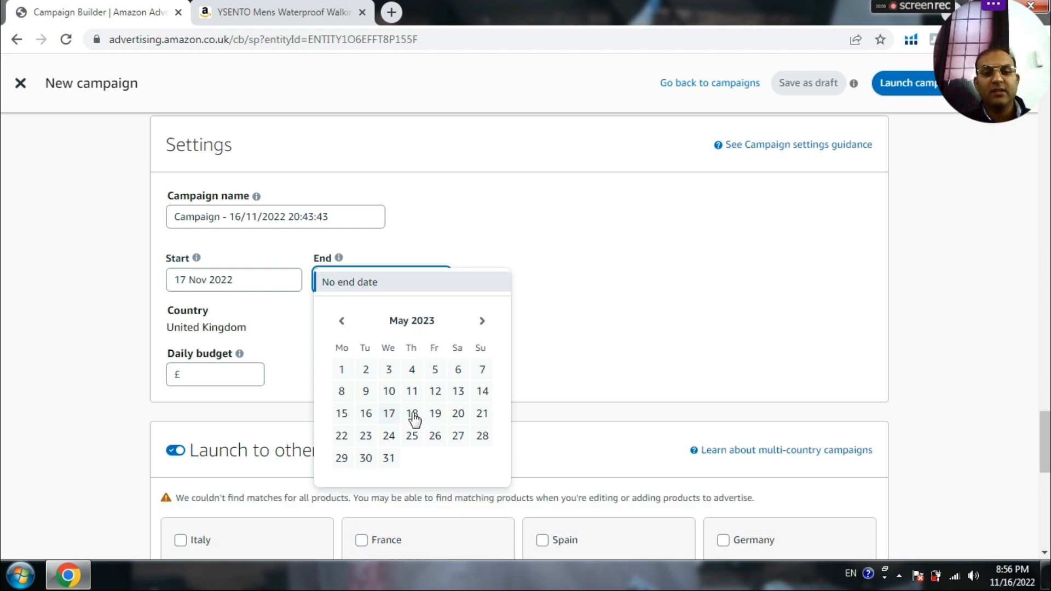
pyautogui.click(459, 417)
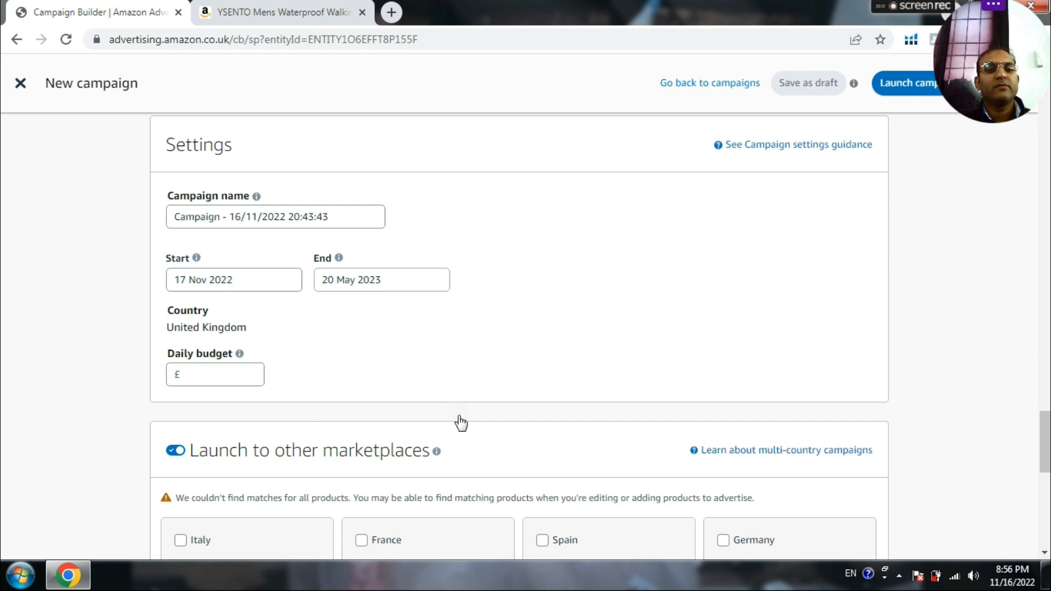
# Set the campaign's end date to 20 November 2022 in Settings
pyautogui.click(391, 279)
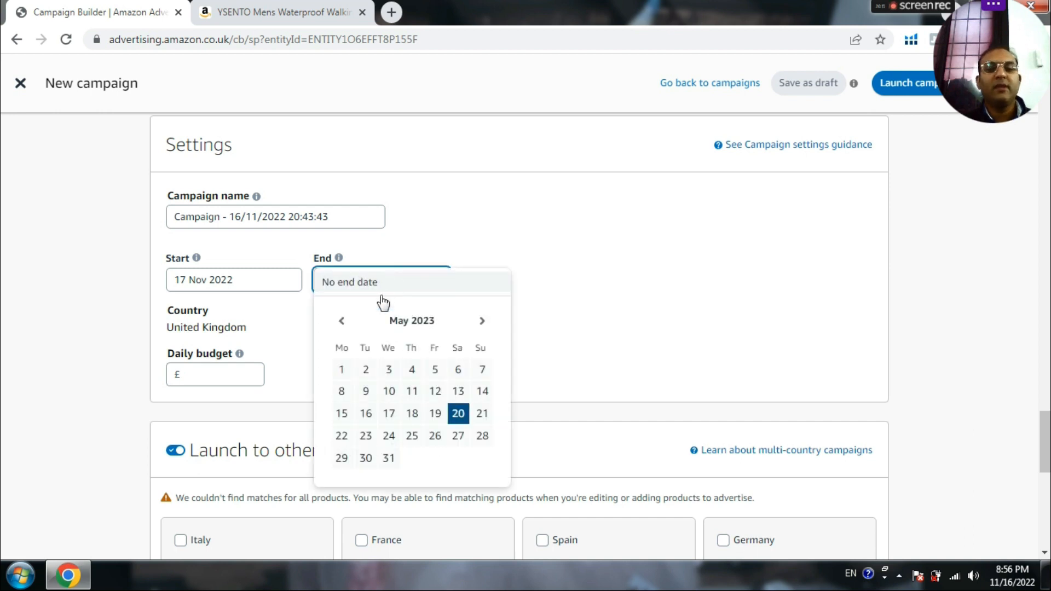
pyautogui.click(345, 322)
pyautogui.click(345, 322)
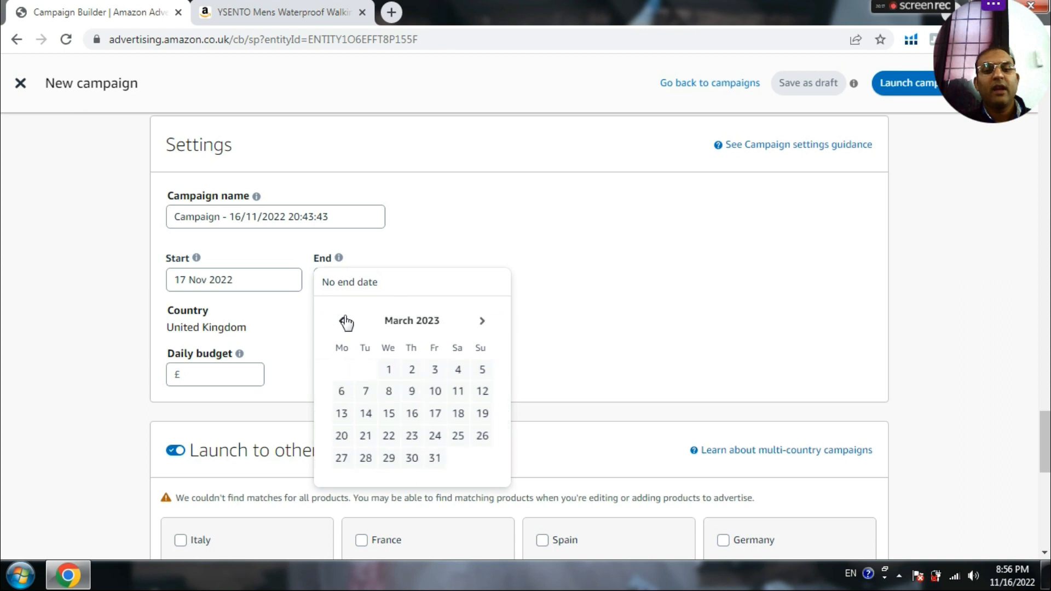
pyautogui.click(342, 324)
pyautogui.click(341, 323)
pyautogui.click(340, 323)
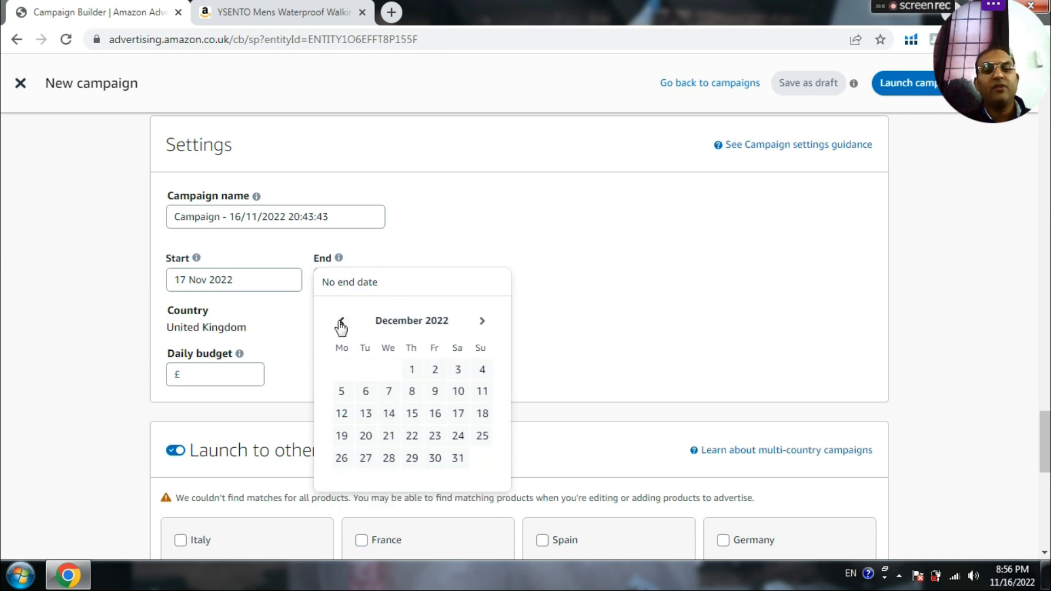
pyautogui.click(341, 323)
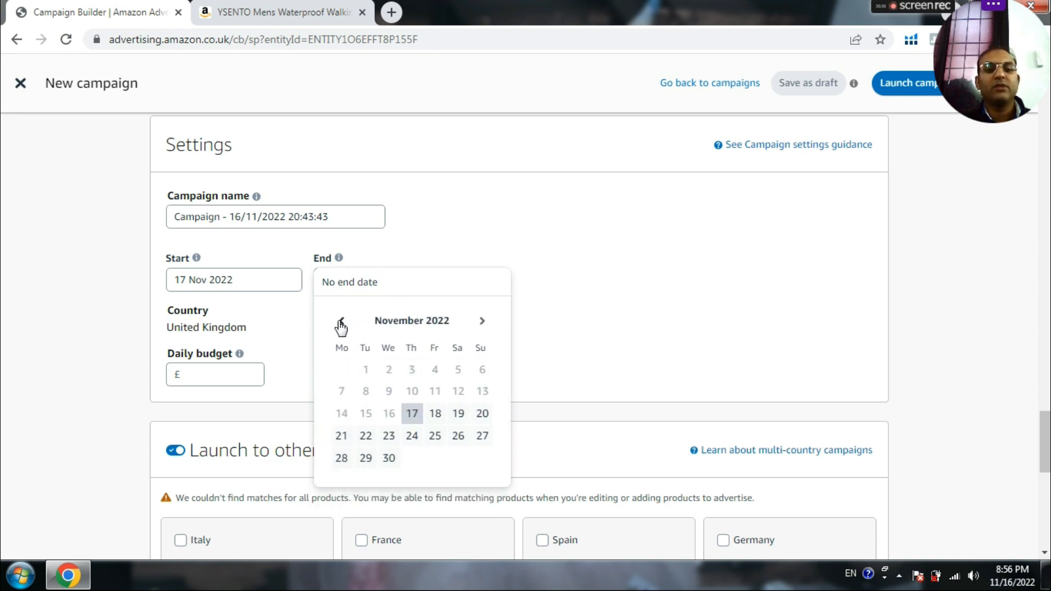
pyautogui.click(483, 414)
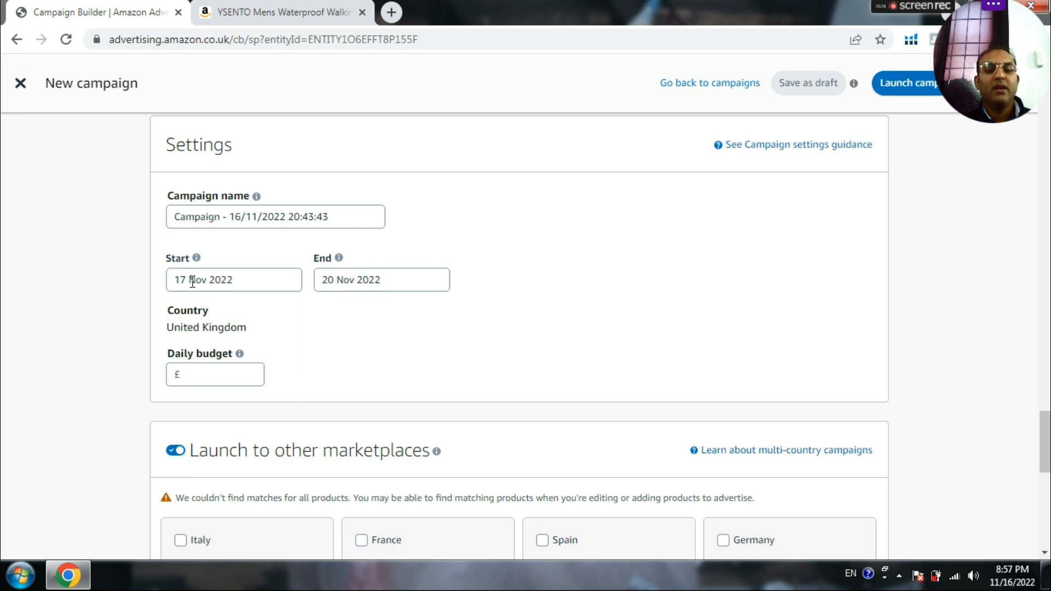
# Open the Daily budget for entry and examine the Launch to other marketplaces options for Italy, France, Spain and Germany
pyautogui.scroll(-1, 165, 287)
pyautogui.click(216, 294)
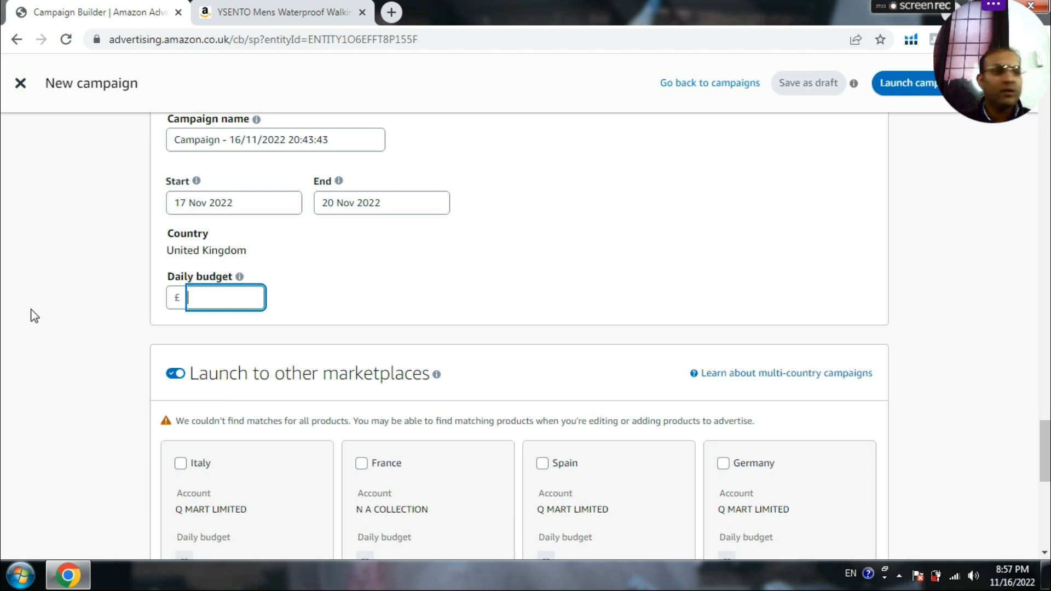
pyautogui.scroll(-1, 110, 257)
pyautogui.scroll(-1, 104, 258)
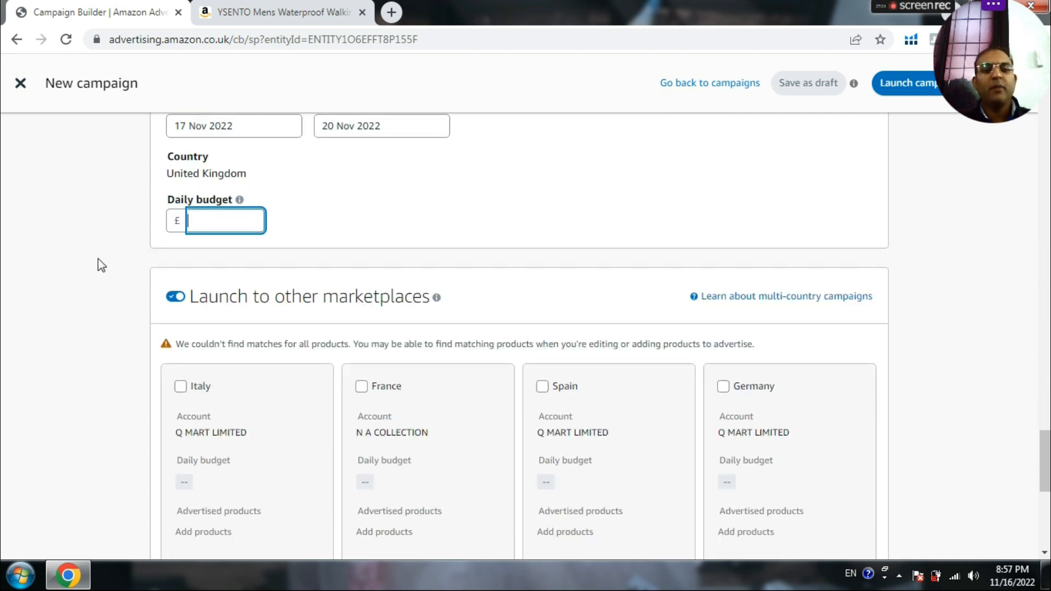
pyautogui.scroll(-1, 257, 298)
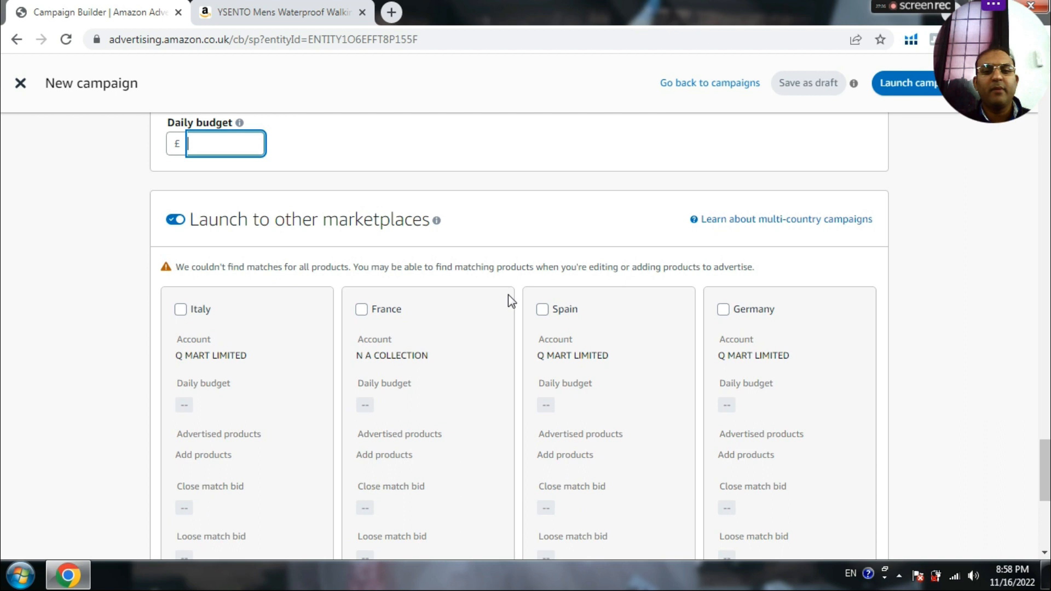
pyautogui.scroll(-2, 141, 301)
pyautogui.scroll(-3, 141, 301)
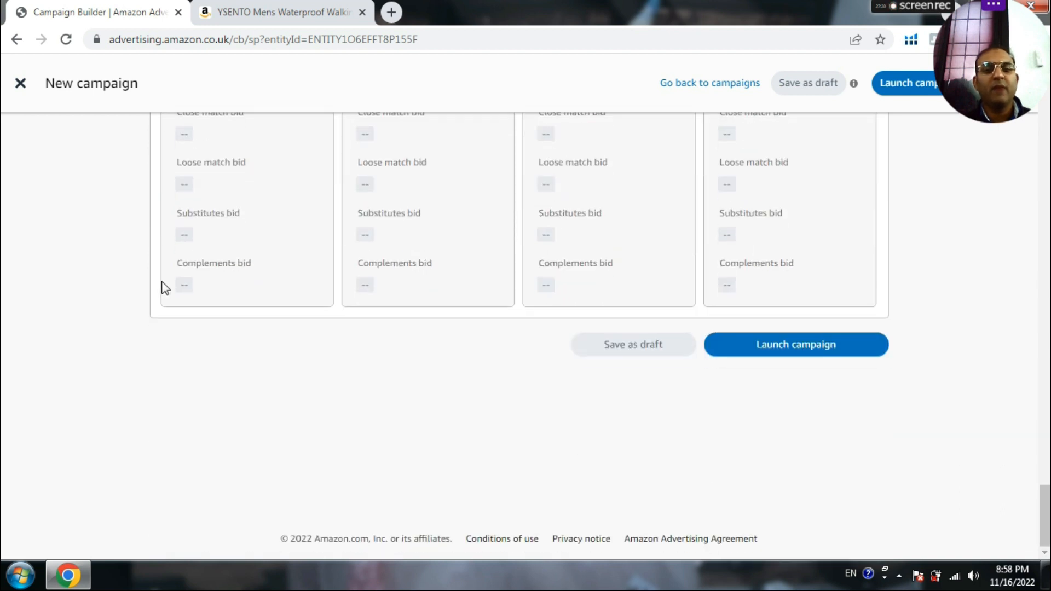
pyautogui.click(205, 280)
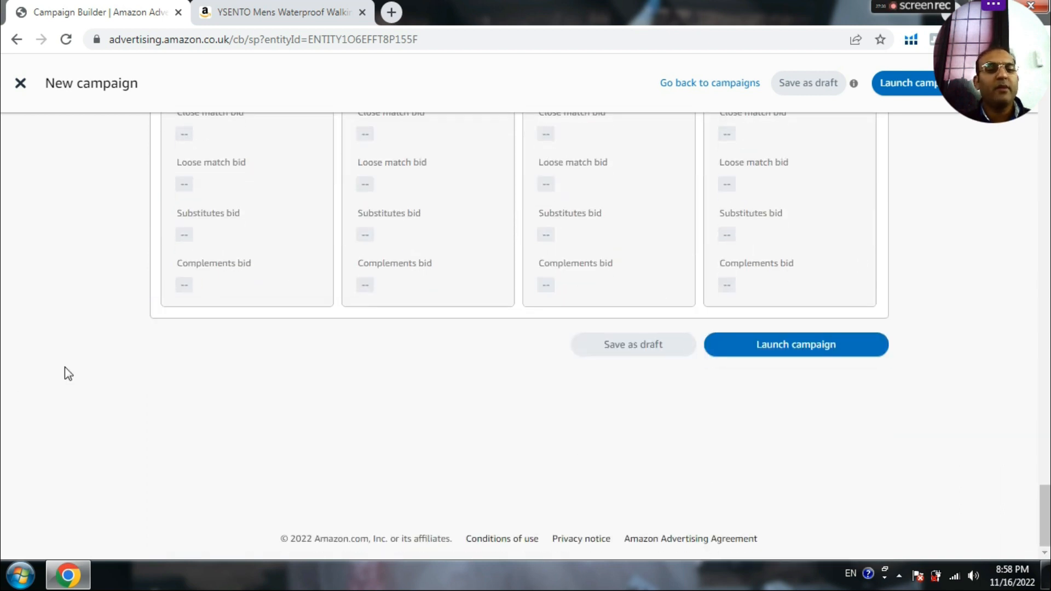
# Review the whole campaign setup, from the Launch campaign option through Settings, negative targeting and Automatic Targeting, ending at Ad groups
pyautogui.scroll(1, 147, 402)
pyautogui.scroll(5, 148, 402)
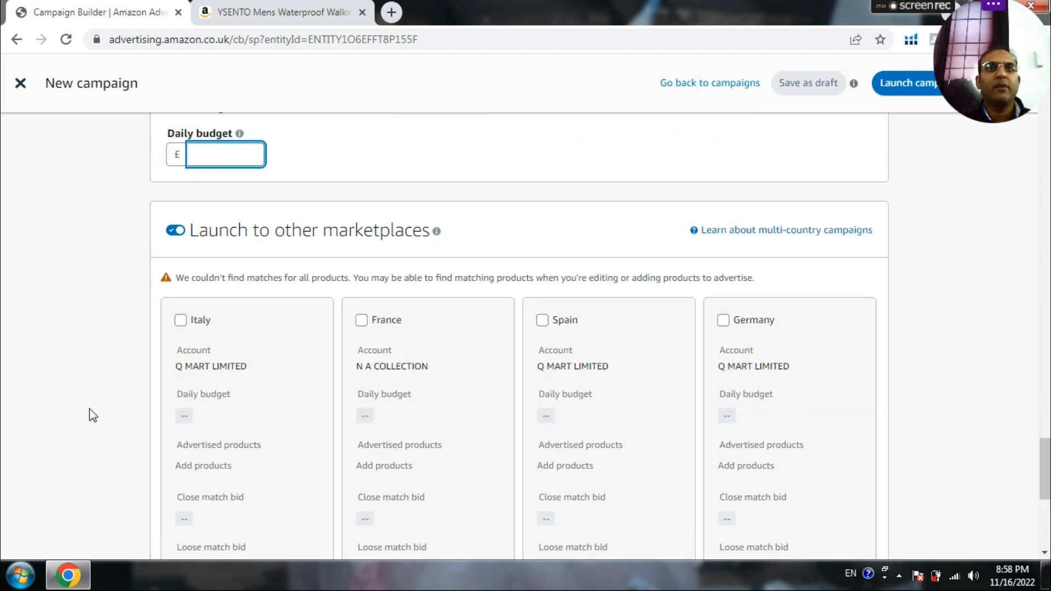
pyautogui.scroll(15, 135, 338)
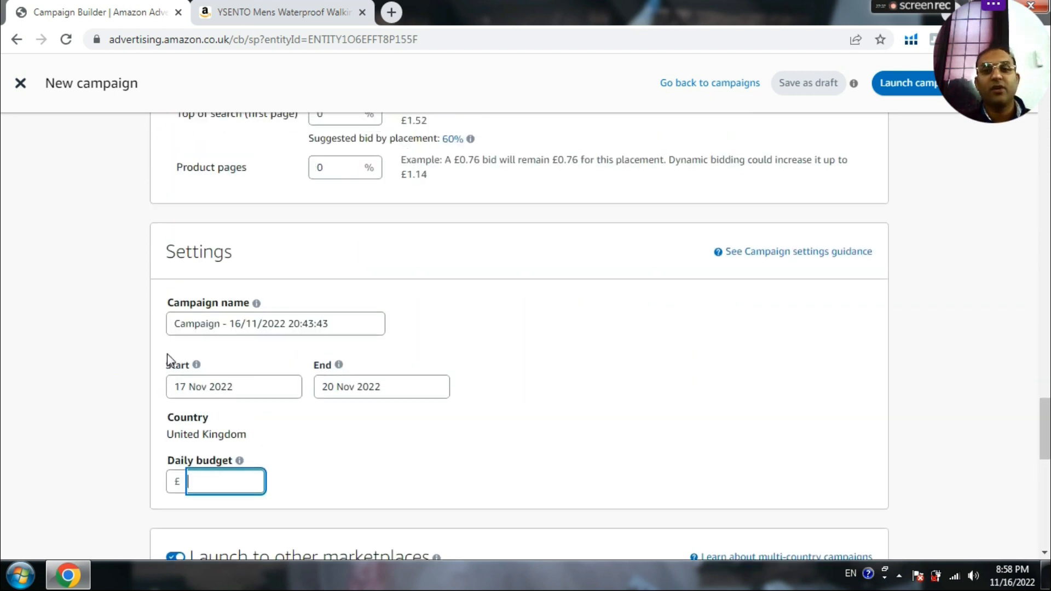
pyautogui.scroll(15, 804, 316)
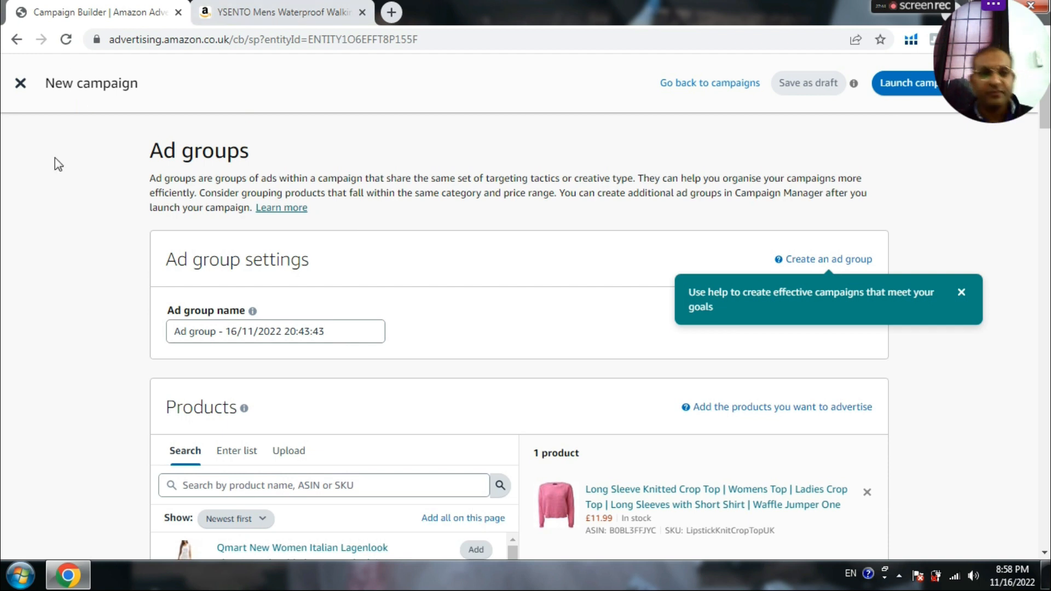
pyautogui.scroll(-20, 97, 296)
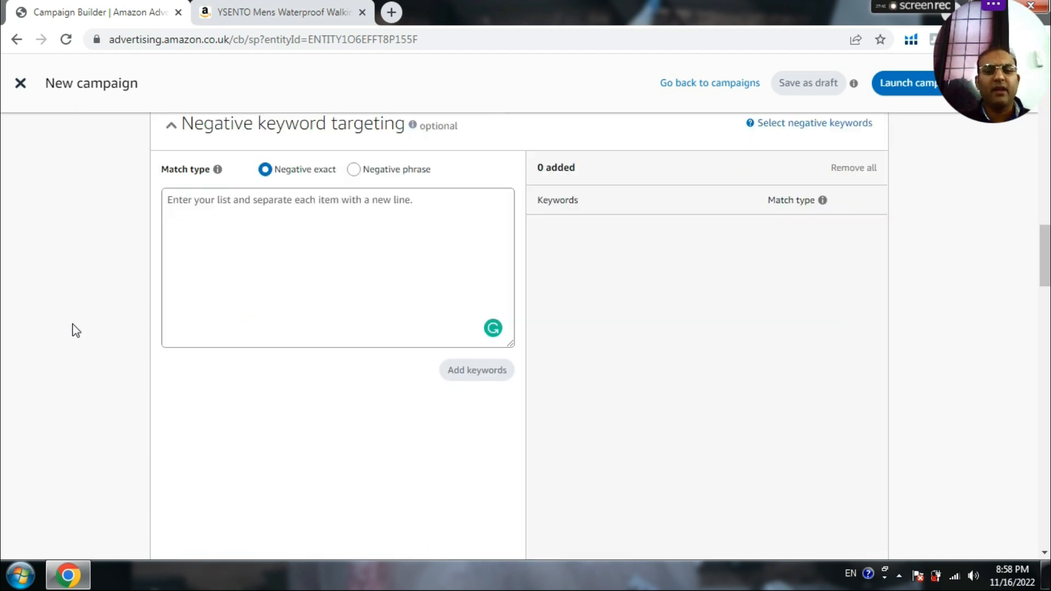
pyautogui.scroll(-15, 77, 334)
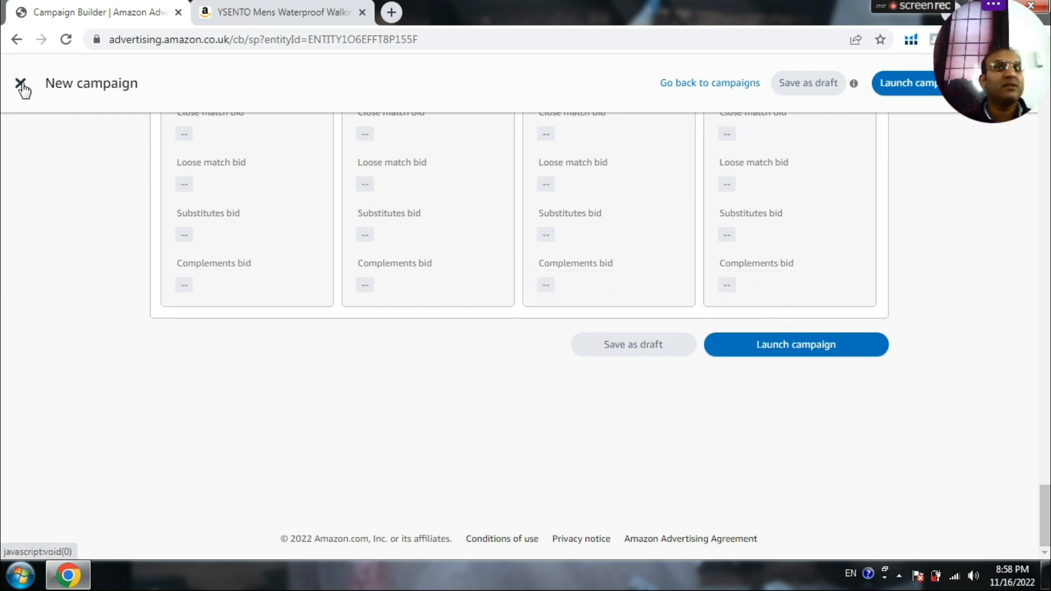
pyautogui.scroll(15, 113, 299)
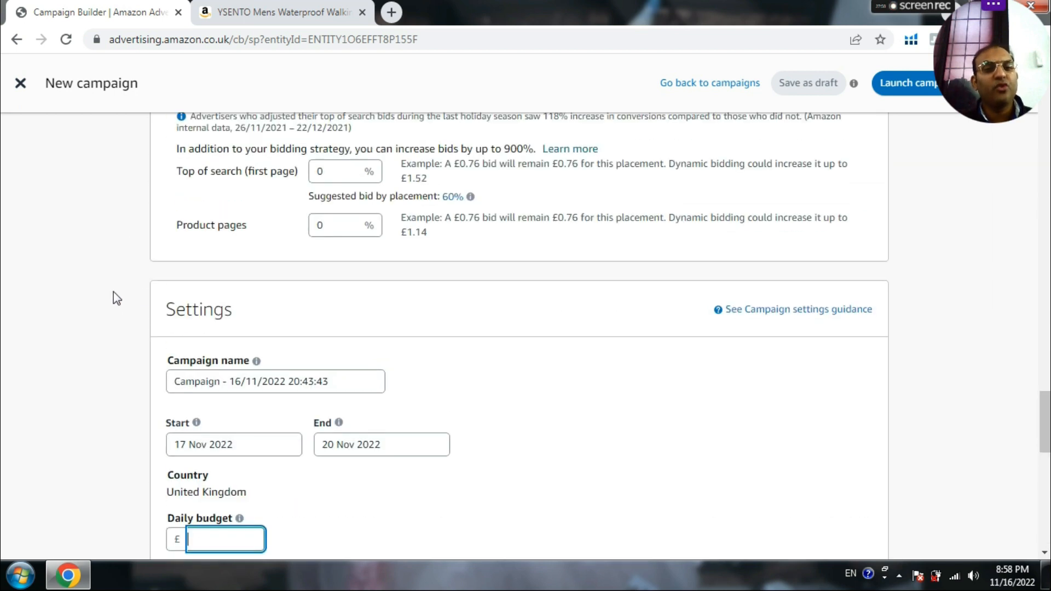
pyautogui.scroll(10, 118, 309)
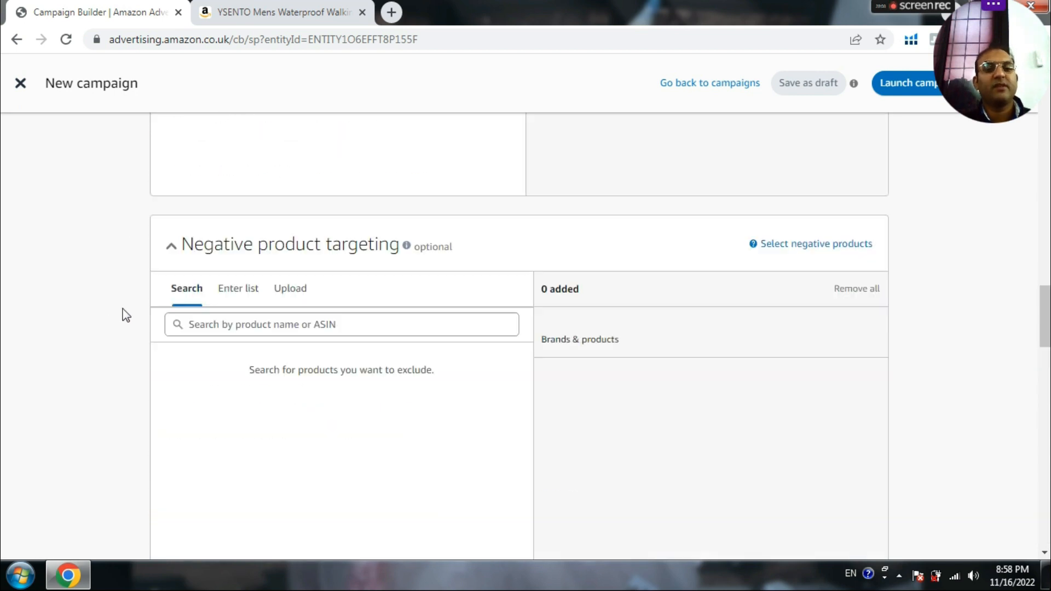
pyautogui.scroll(12, 129, 315)
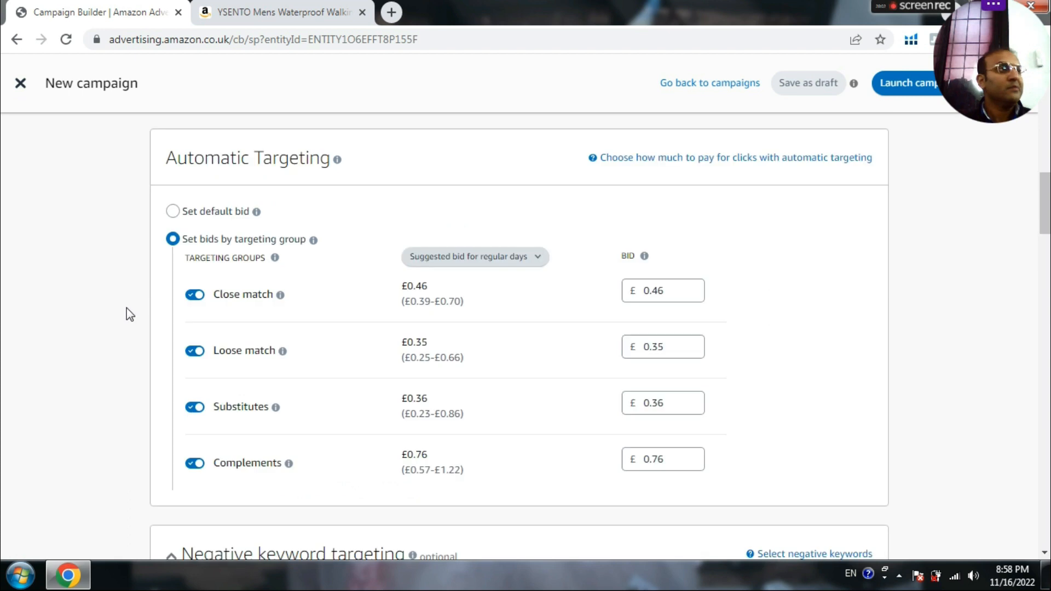
pyautogui.scroll(5, 126, 308)
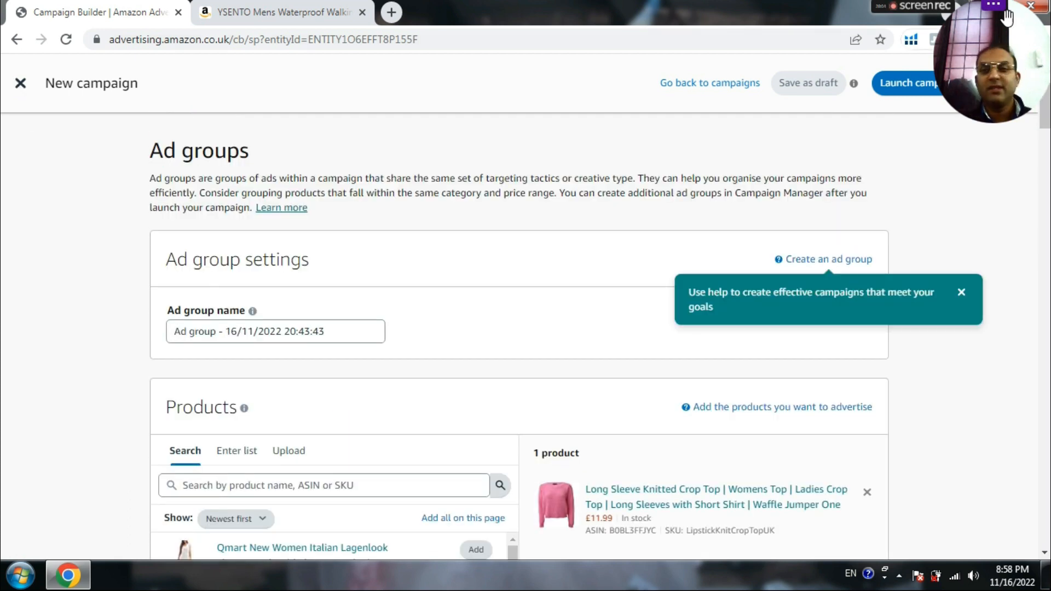
pyautogui.moveTo(989, 28); pyautogui.dragTo(645, 28)
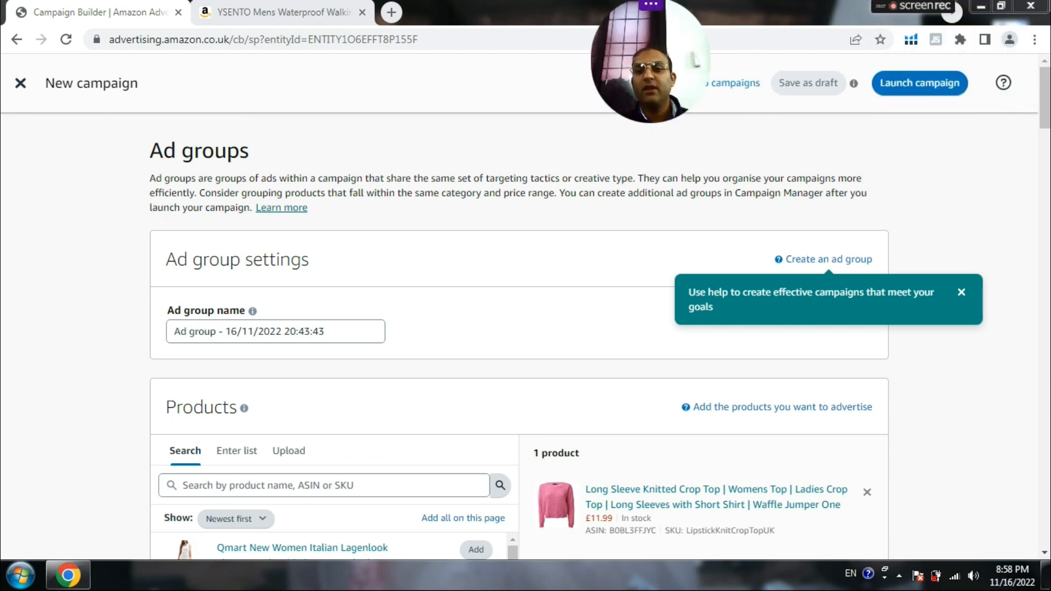